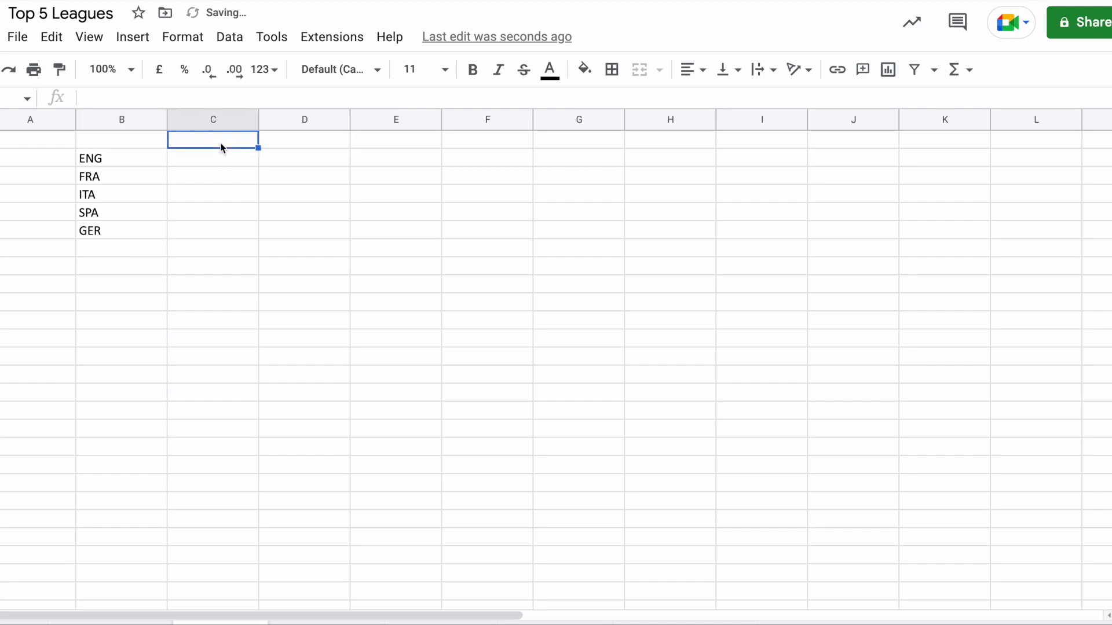
Enter the column headers W in C1 and L in D1 of the league results table.
text(W)
key(Tab)
text(L)
key(Return)
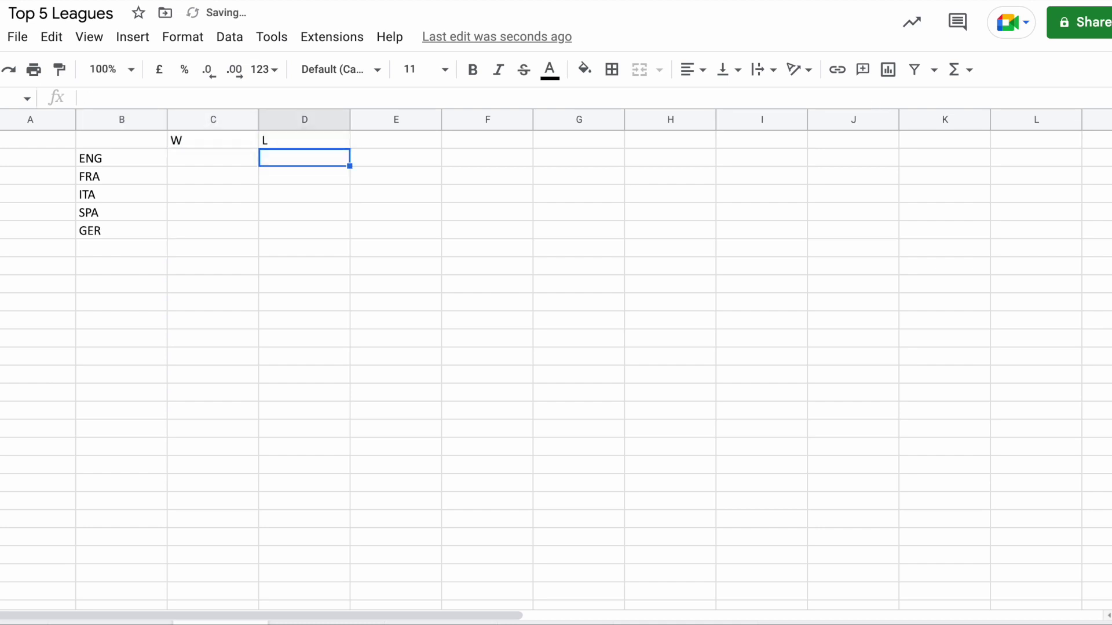
Apply borders to all cells of the table B1:D6 and center its contents horizontally.
drag(132, 145, 276, 234)
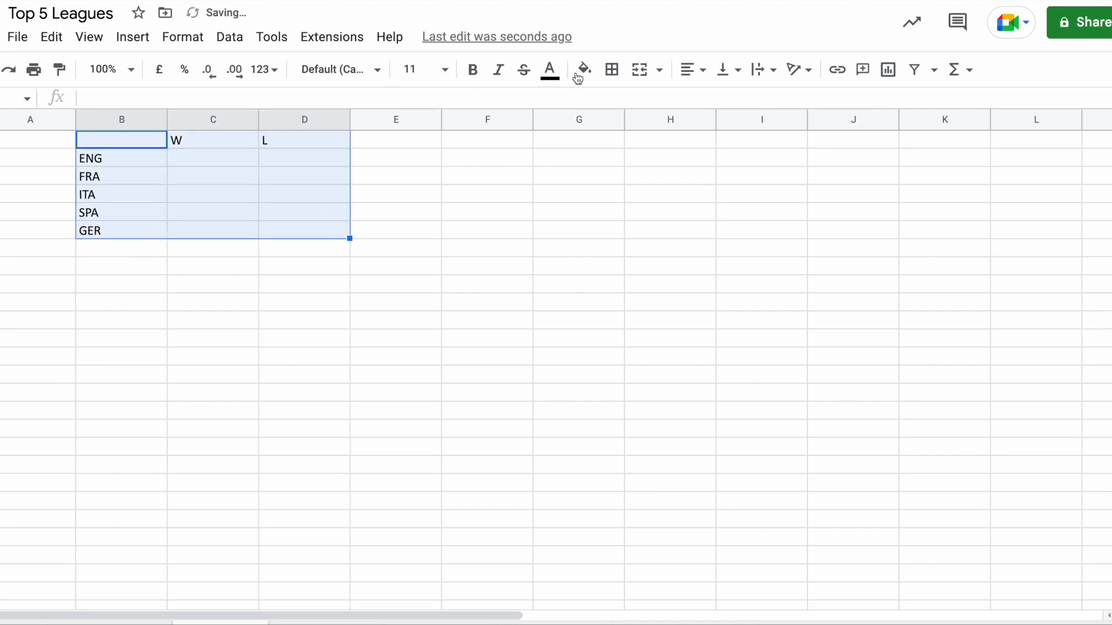
click(612, 69)
click(619, 105)
click(693, 70)
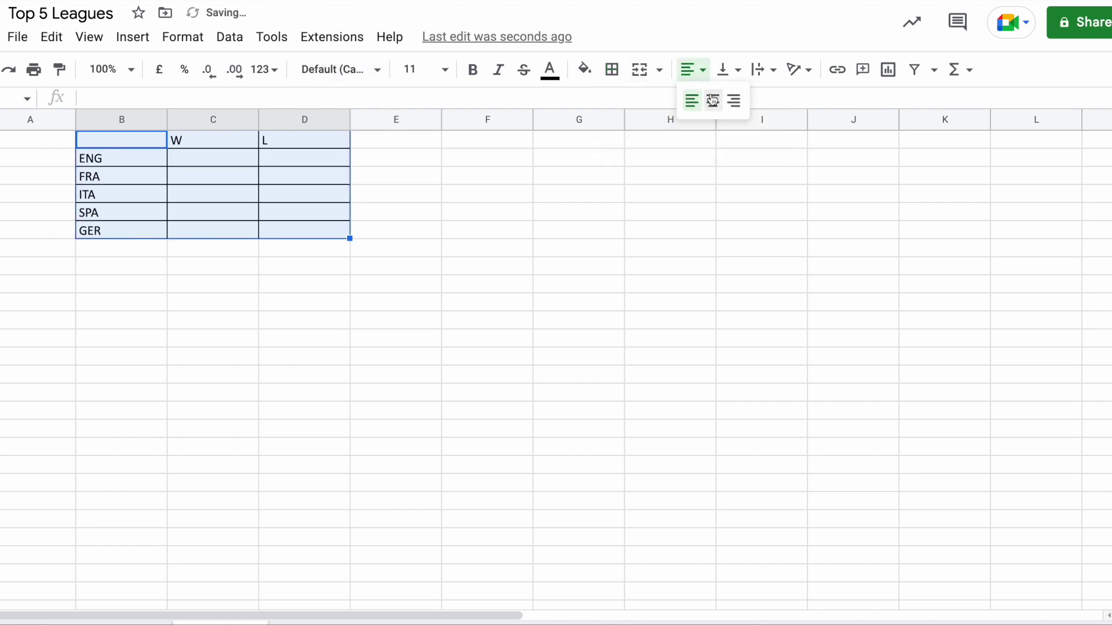
click(713, 102)
click(455, 318)
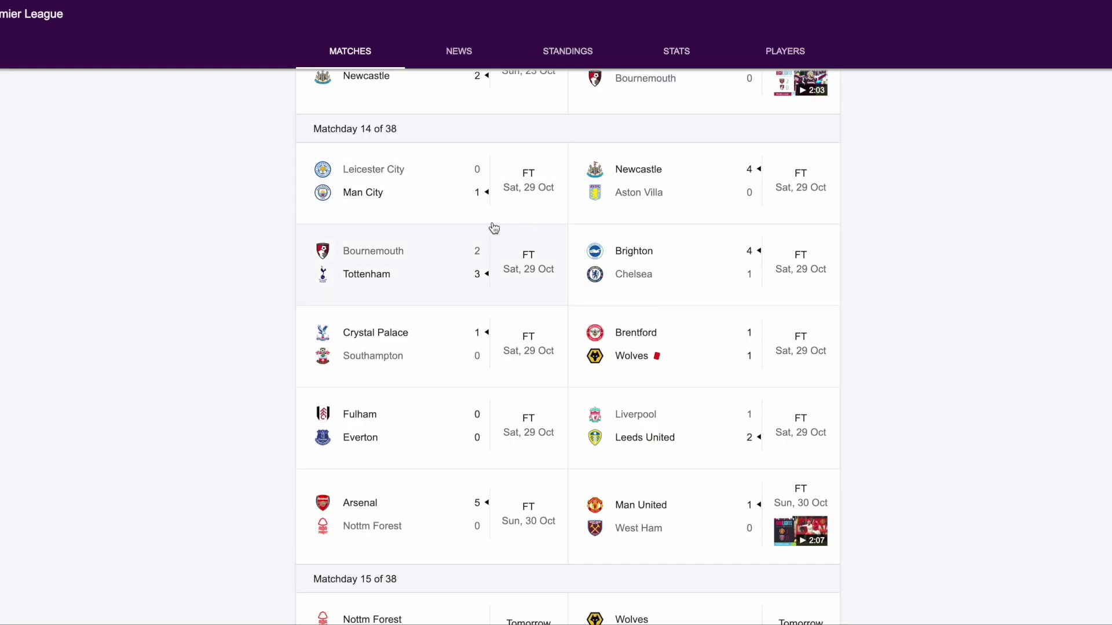
Check the Matchday 14 Premier League scores and record 3 wins and 1 loss in the ENG row.
scroll(425, 161, up, 1)
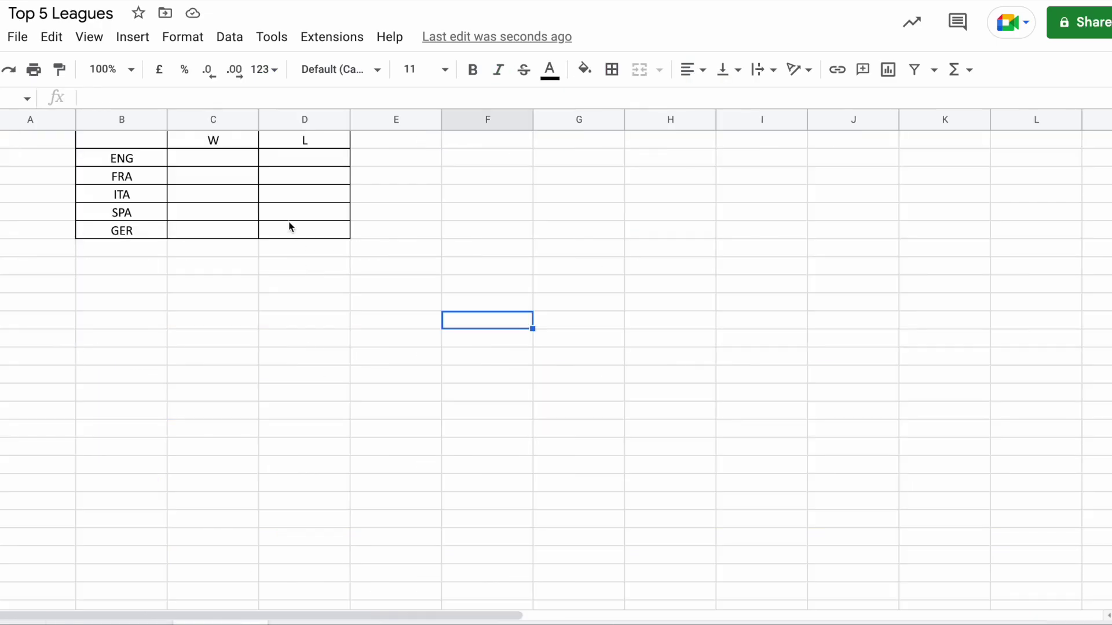
click(210, 165)
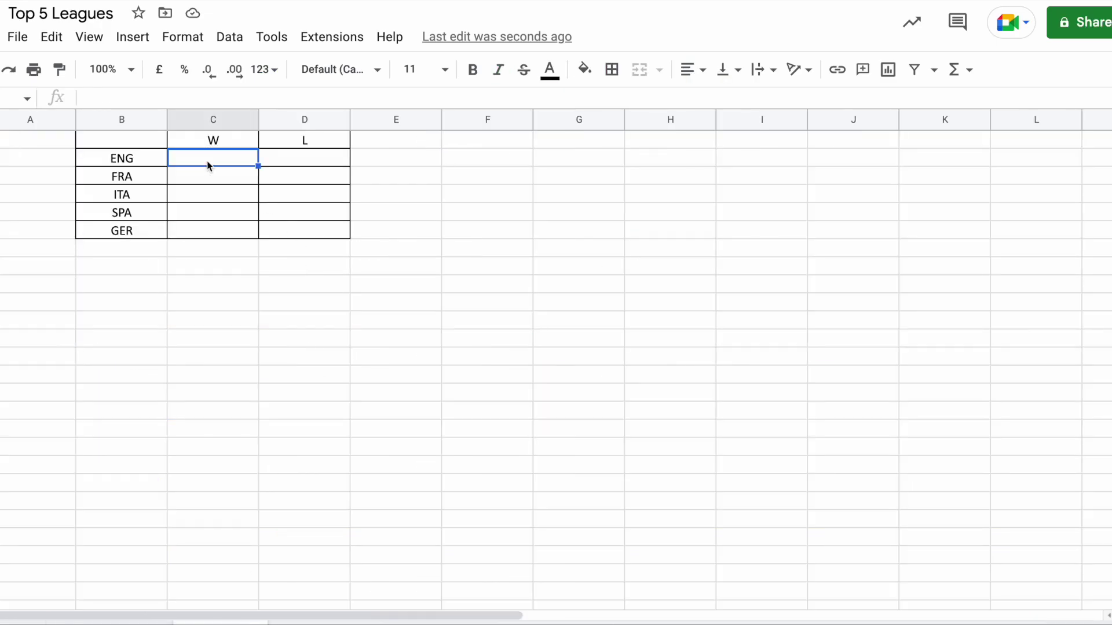
text(31)
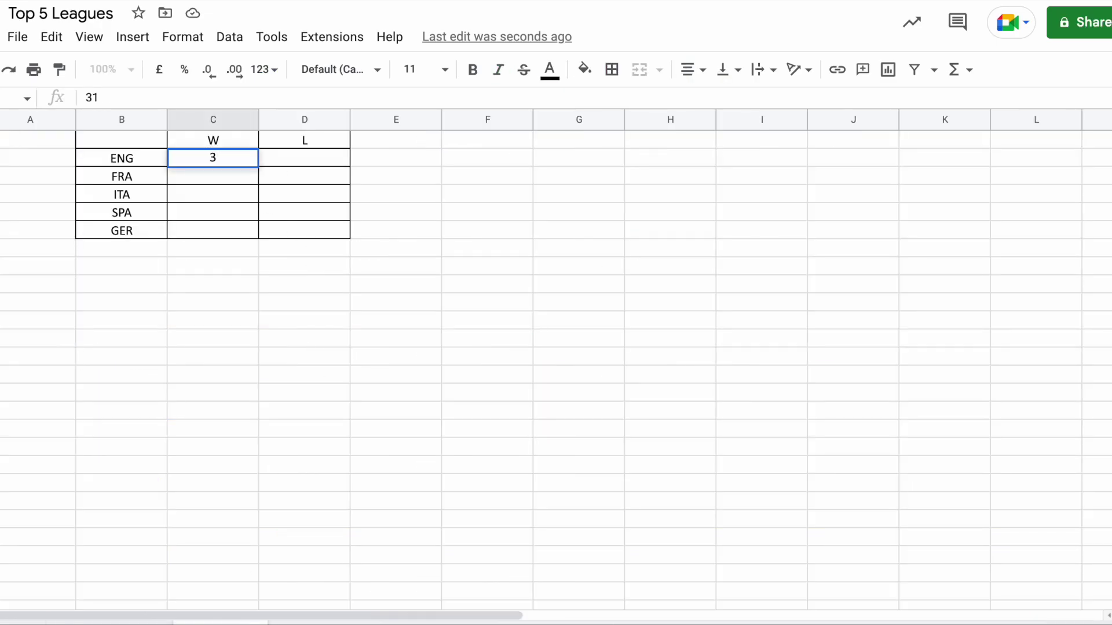
key(Tab)
text(1)
key(Return)
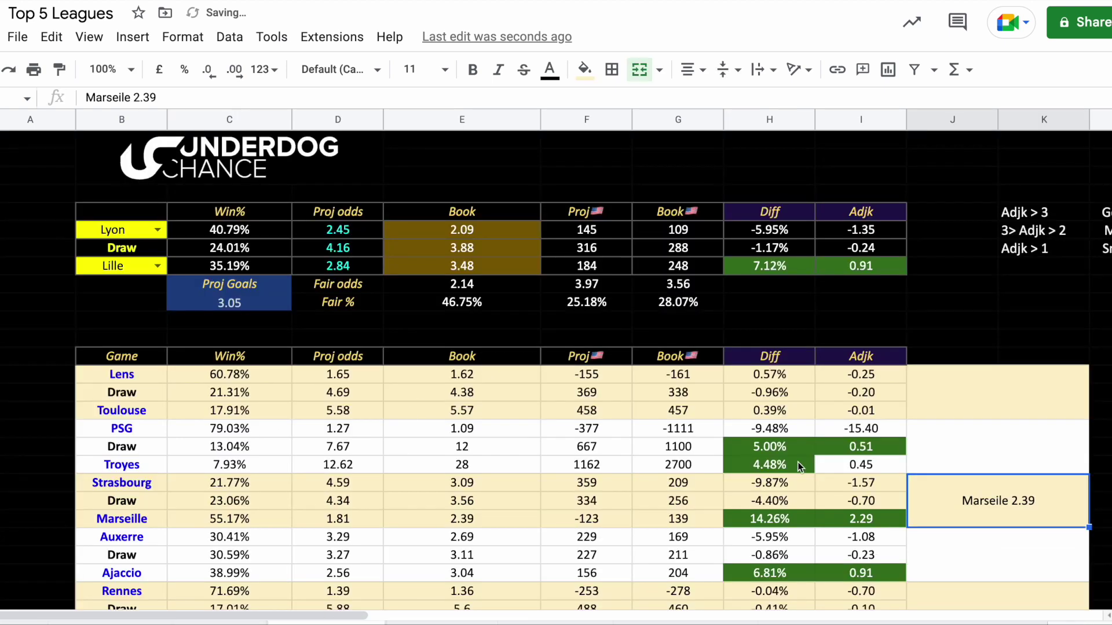
Review the picks on the French league sheet and record 0 wins and 2 losses in the FRA row.
scroll(998, 324, down, 3)
scroll(998, 324, down, 2)
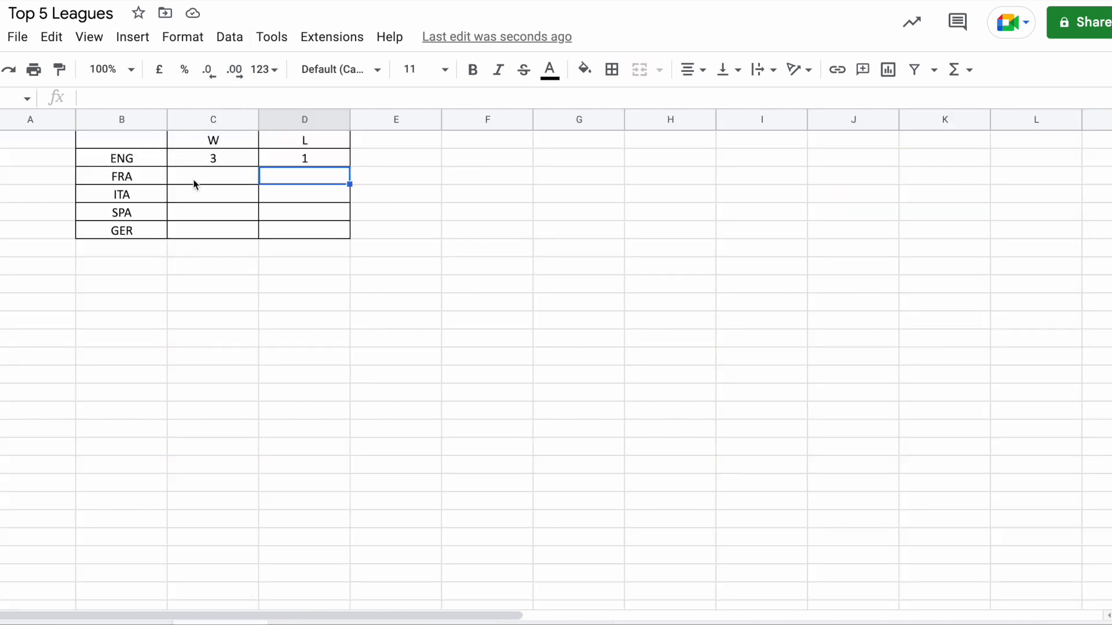
click(192, 184)
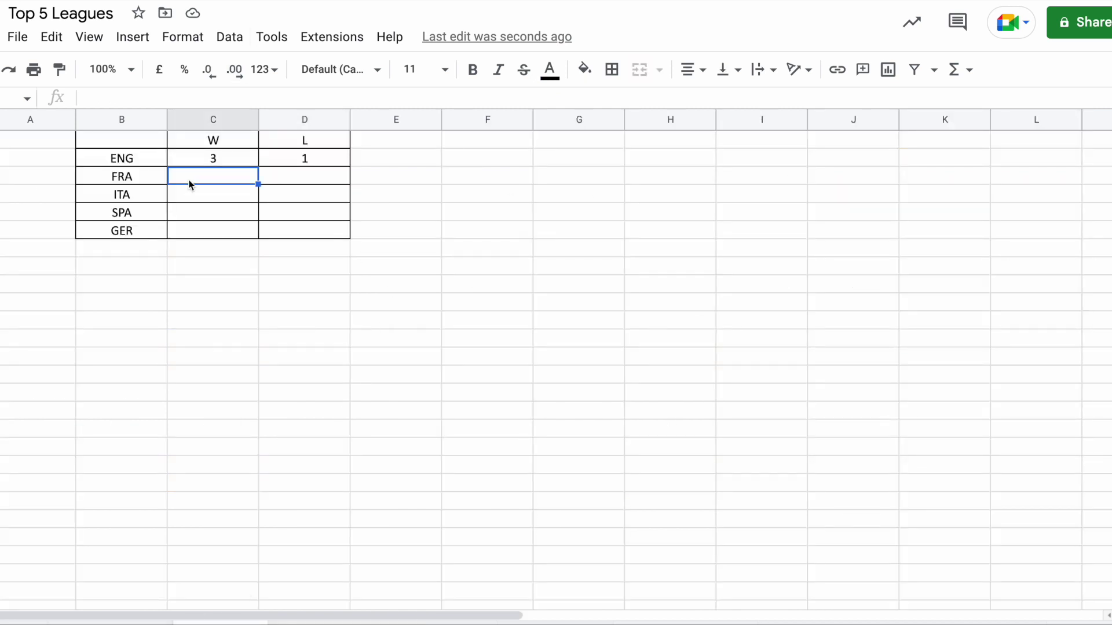
text(0)
key(Tab)
text(2)
key(Return)
Total the wins in C7 with =sum(C2:C6) and extend the formula to the losses column in D7.
key(Down)
key(Down)
key(Down)
click(213, 248)
text(=sum()
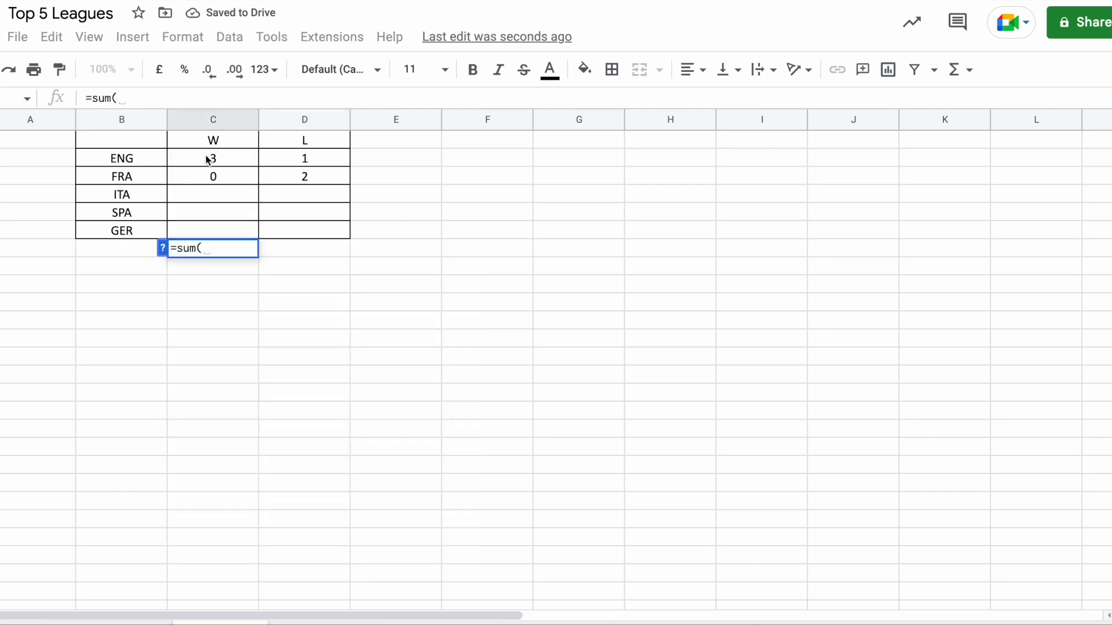
drag(207, 160, 191, 232)
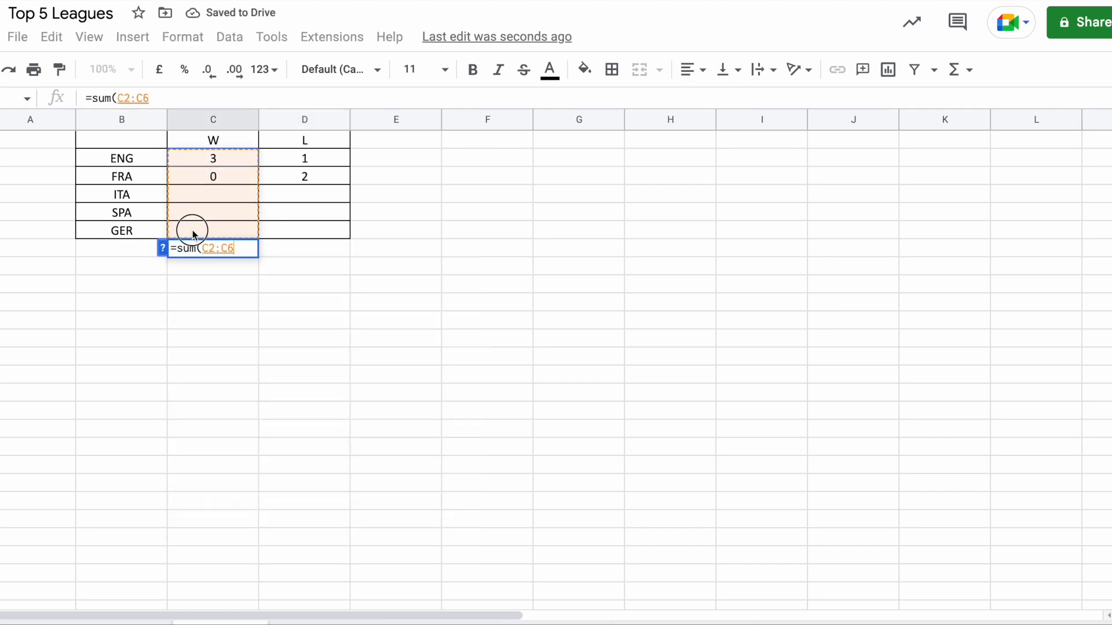
text())
key(Return)
click(246, 251)
drag(257, 255, 342, 253)
click(413, 265)
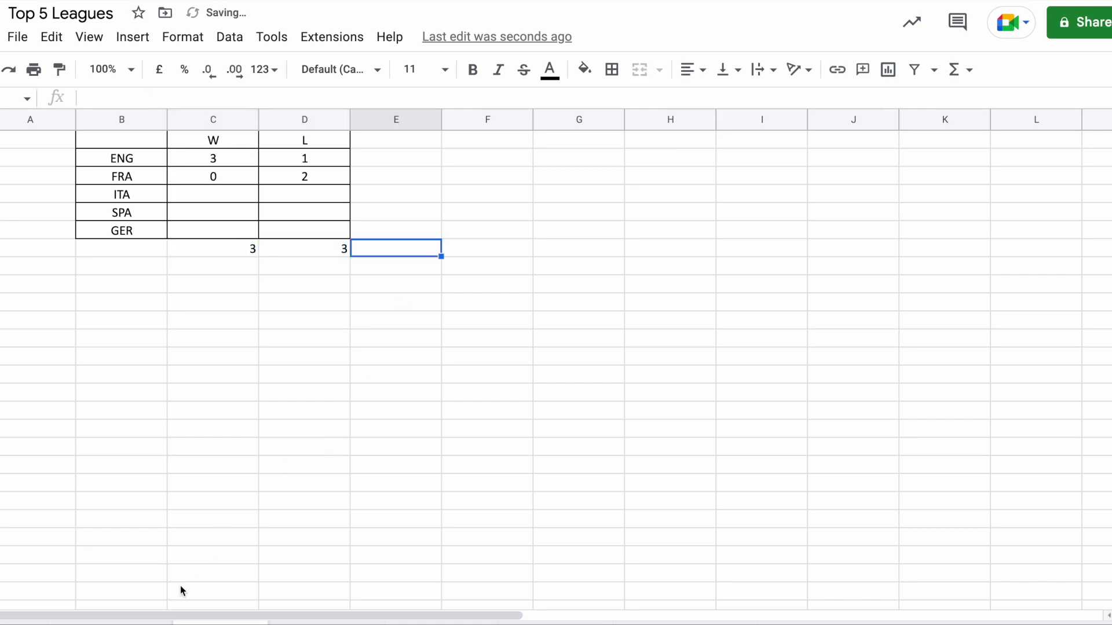
Review the picks on the Italian league sheet and record 1 win and 0 losses in the ITA row.
click(325, 624)
click(441, 623)
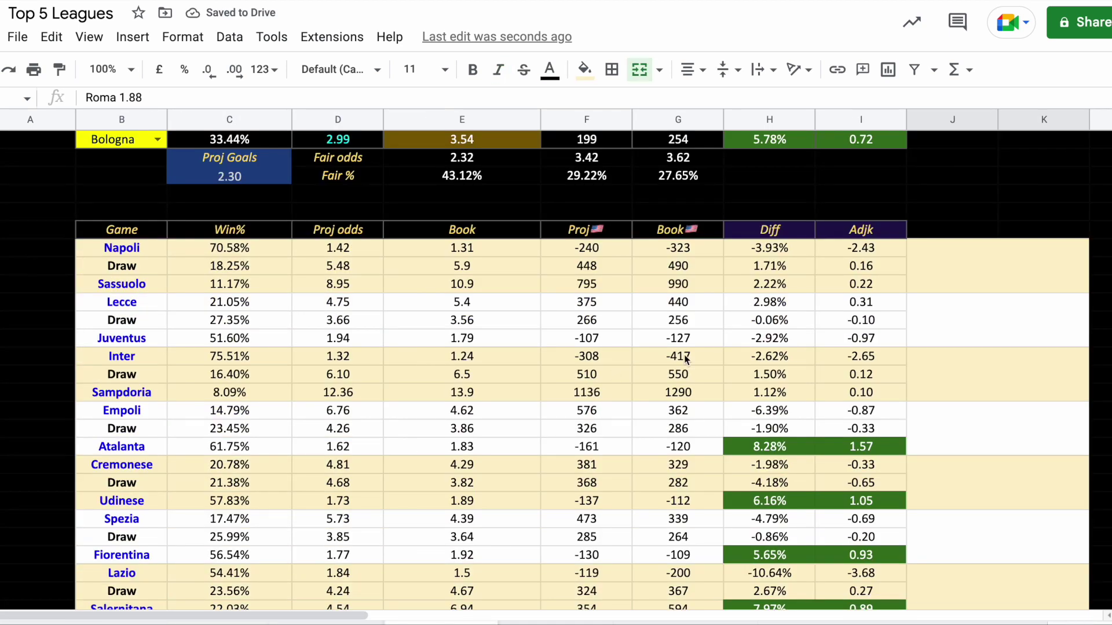
scroll(657, 360, down, 5)
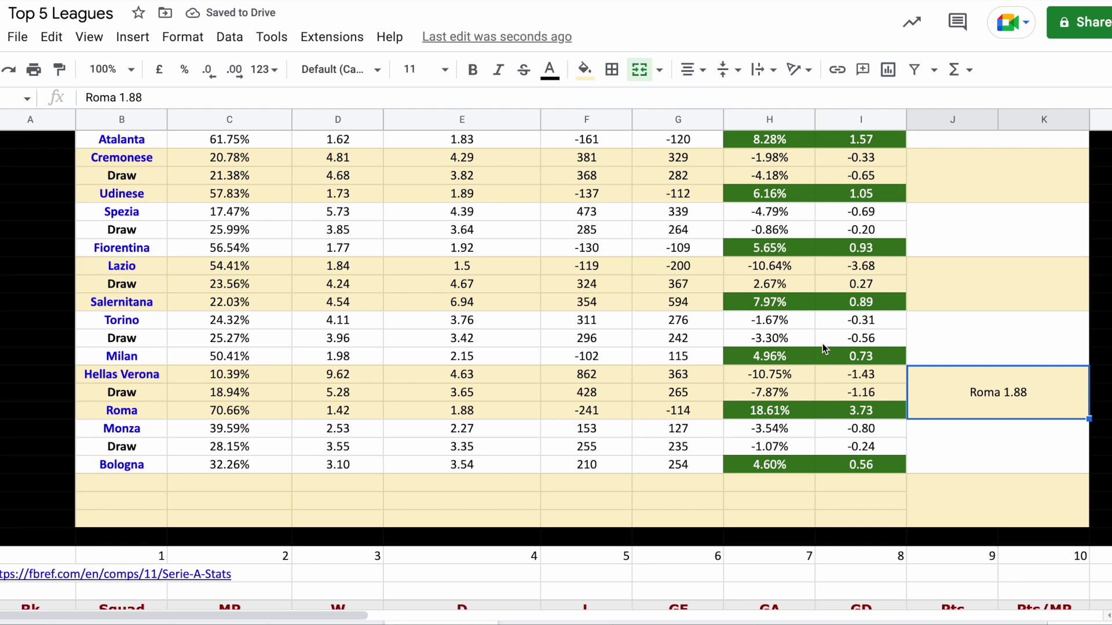
scroll(639, 343, up, 7)
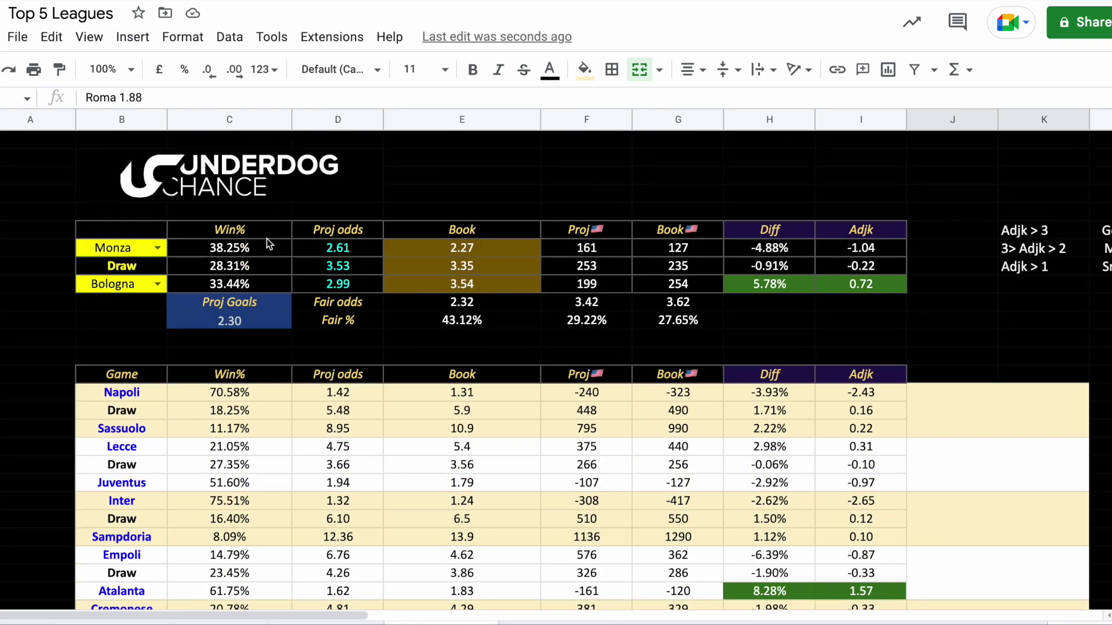
scroll(389, 234, down, 5)
scroll(390, 238, down, 3)
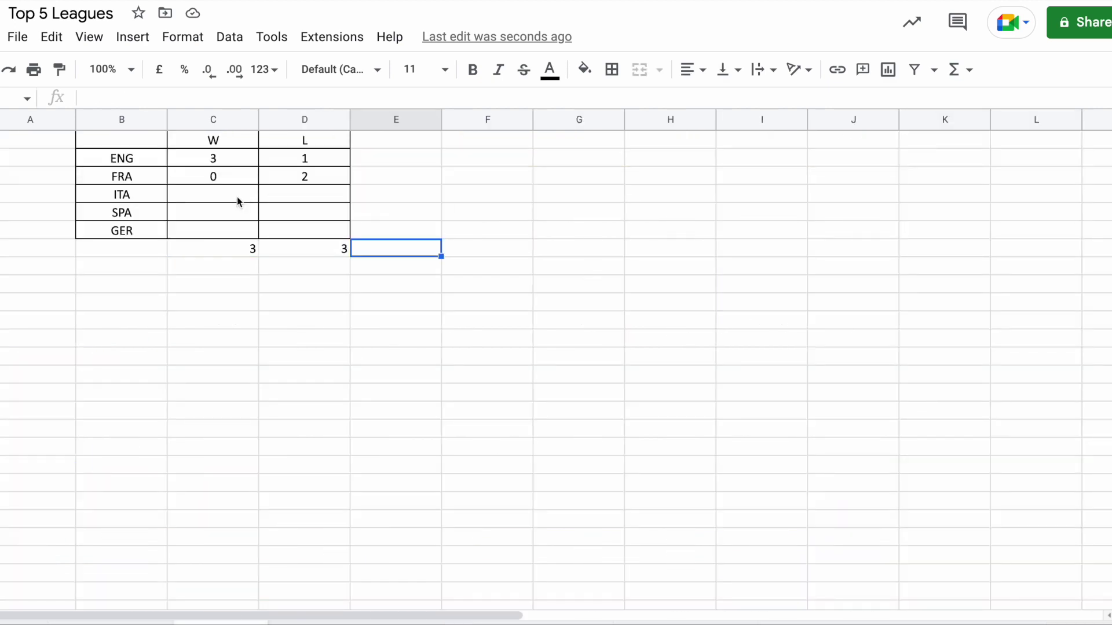
click(239, 201)
text(1)
key(Tab)
text(0)
key(Return)
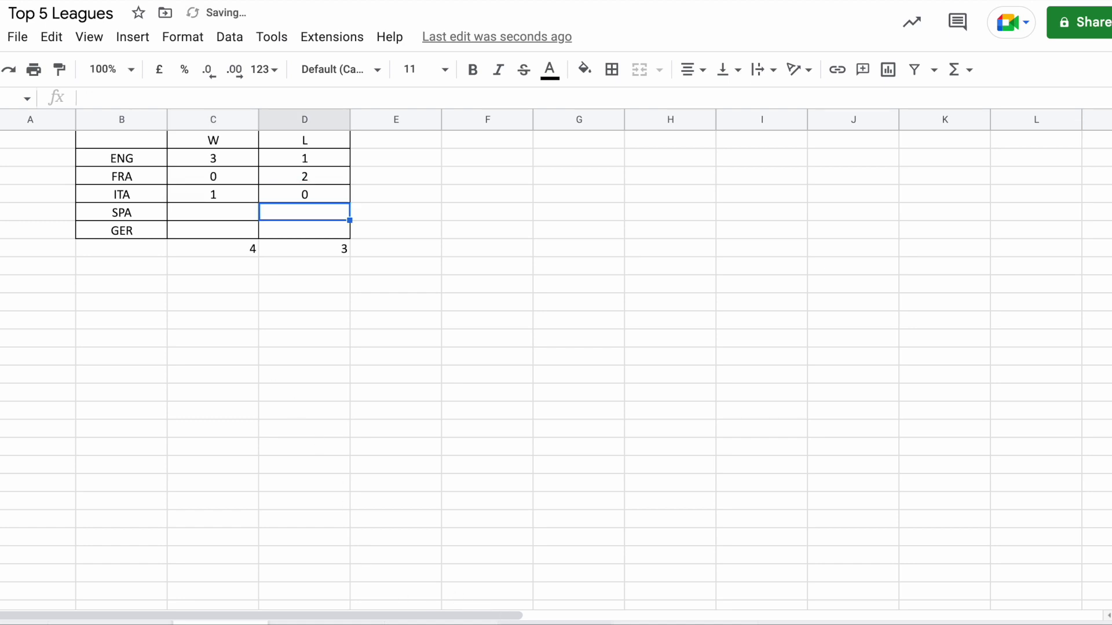
Review the picks on the Spanish league sheet and record 4 wins and 0 losses in the SPA row.
click(552, 622)
scroll(542, 324, down, 4)
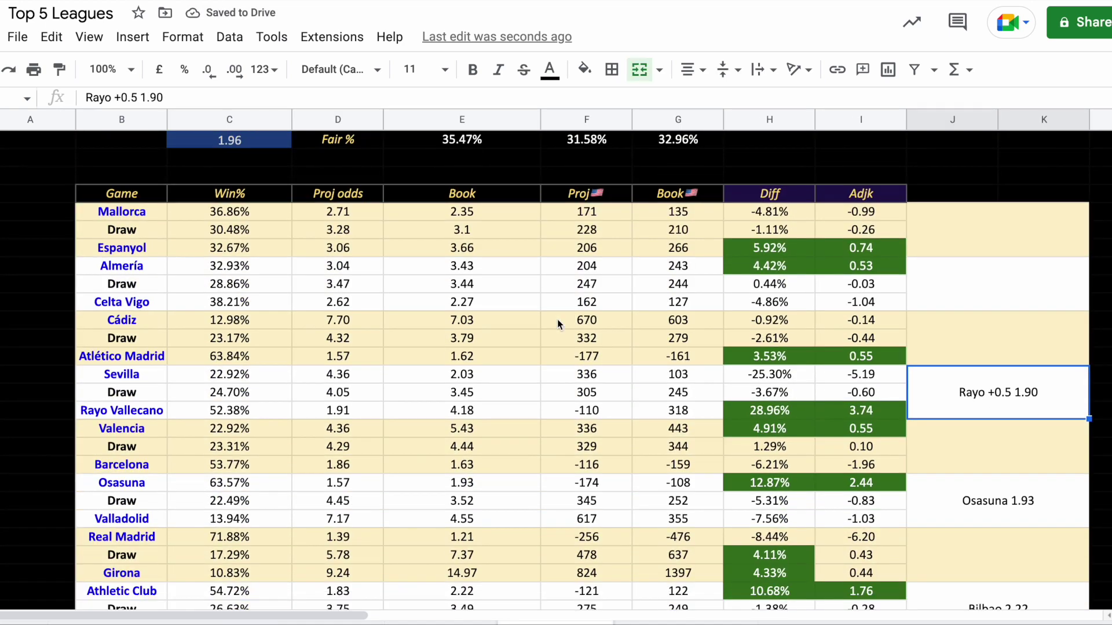
scroll(557, 319, down, 1)
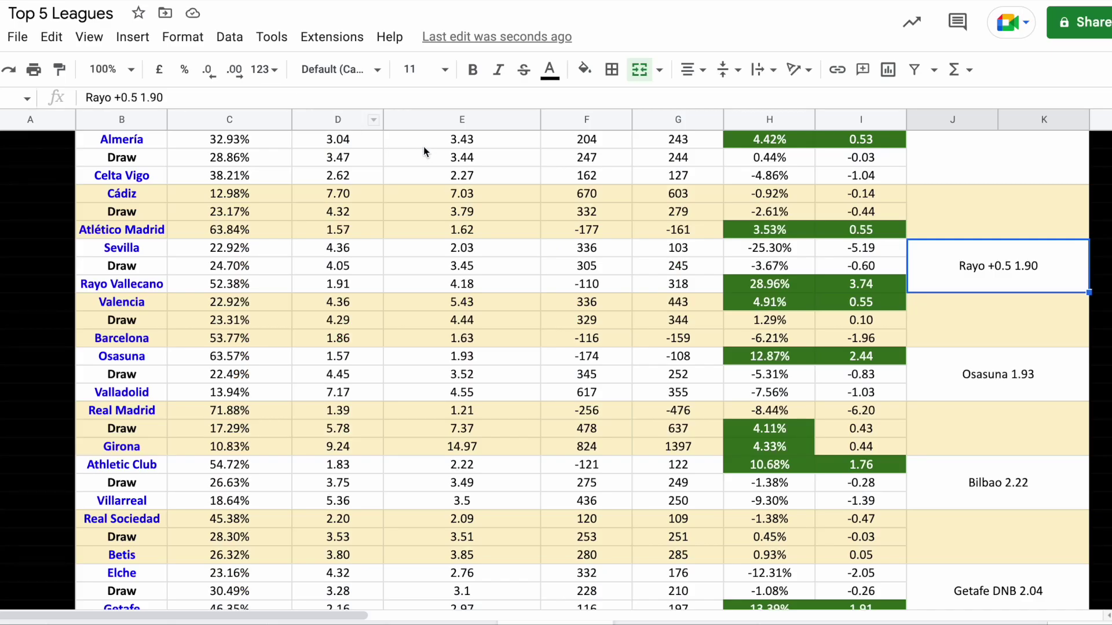
click(220, 623)
click(200, 212)
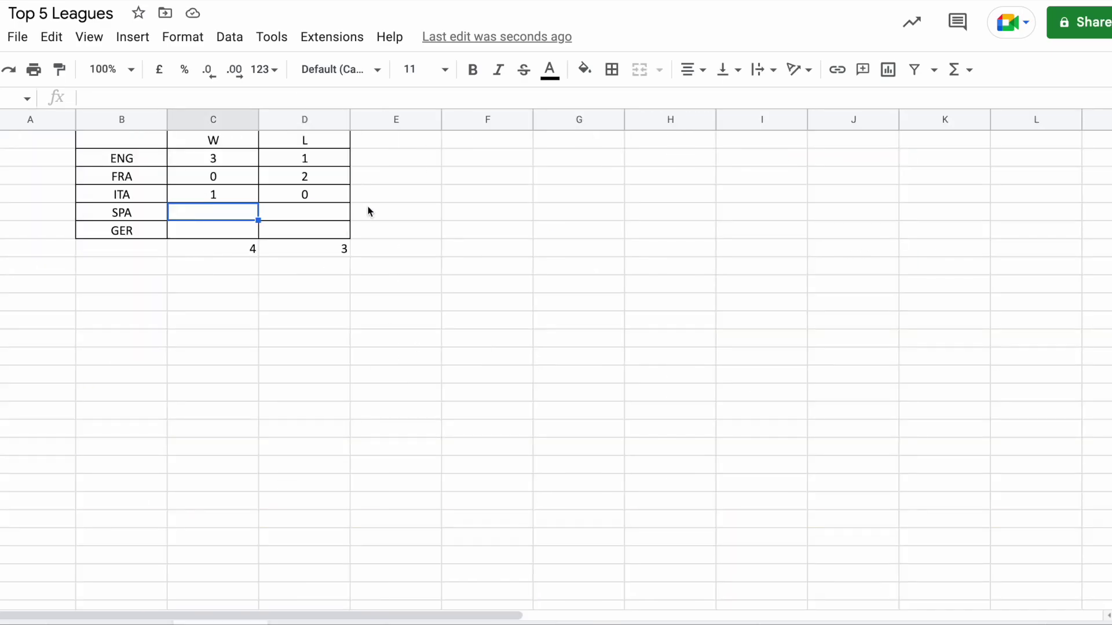
text(4)
key(Tab)
text(0)
key(Return)
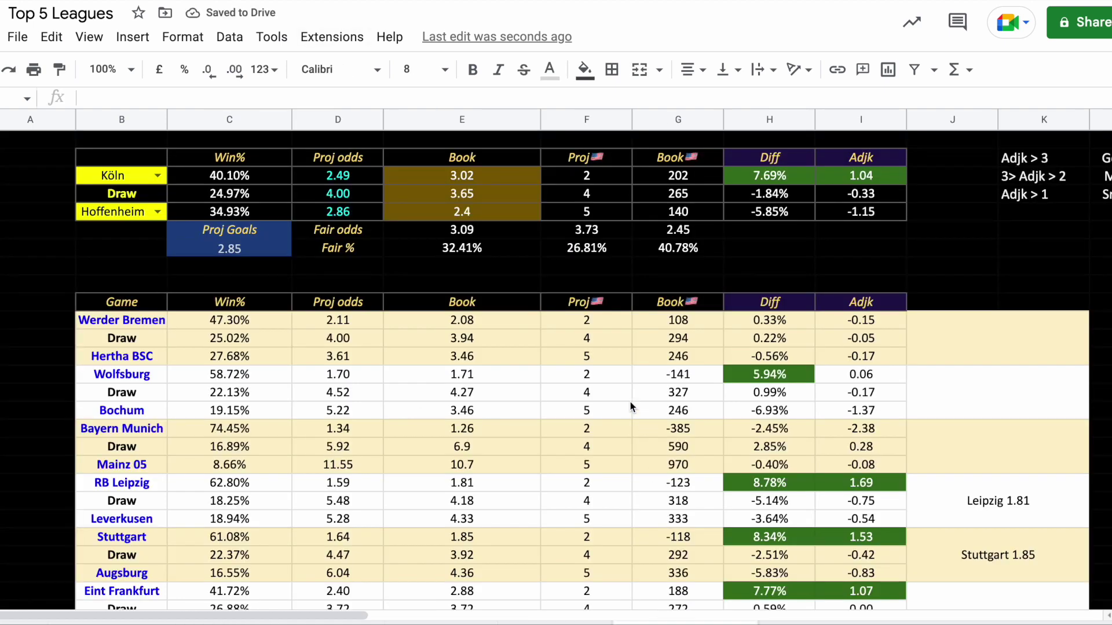
Check the German league picks against the Bundesliga results and record 2 wins and 0 losses in the GER row.
scroll(706, 353, down, 1)
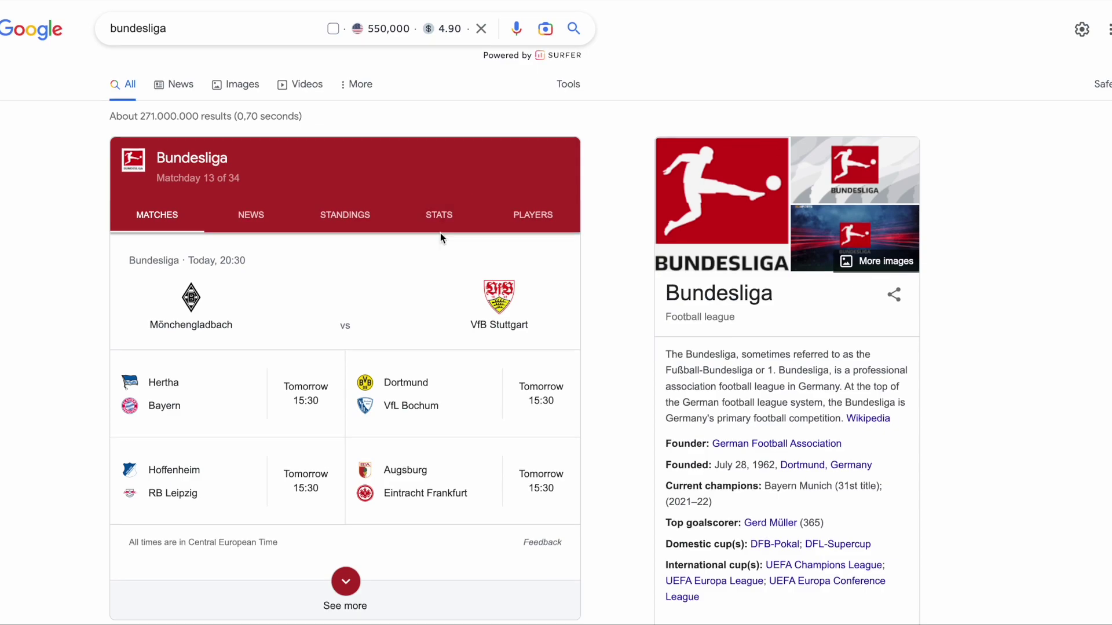
scroll(482, 204, down, 1)
click(483, 208)
scroll(492, 209, up, 7)
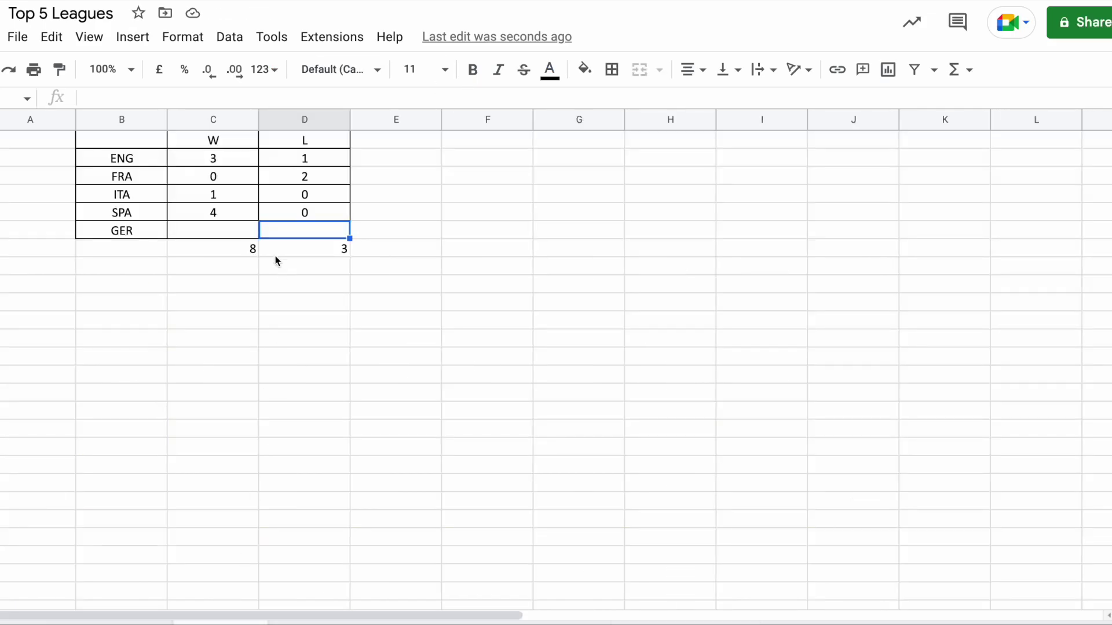
click(216, 231)
text(2)
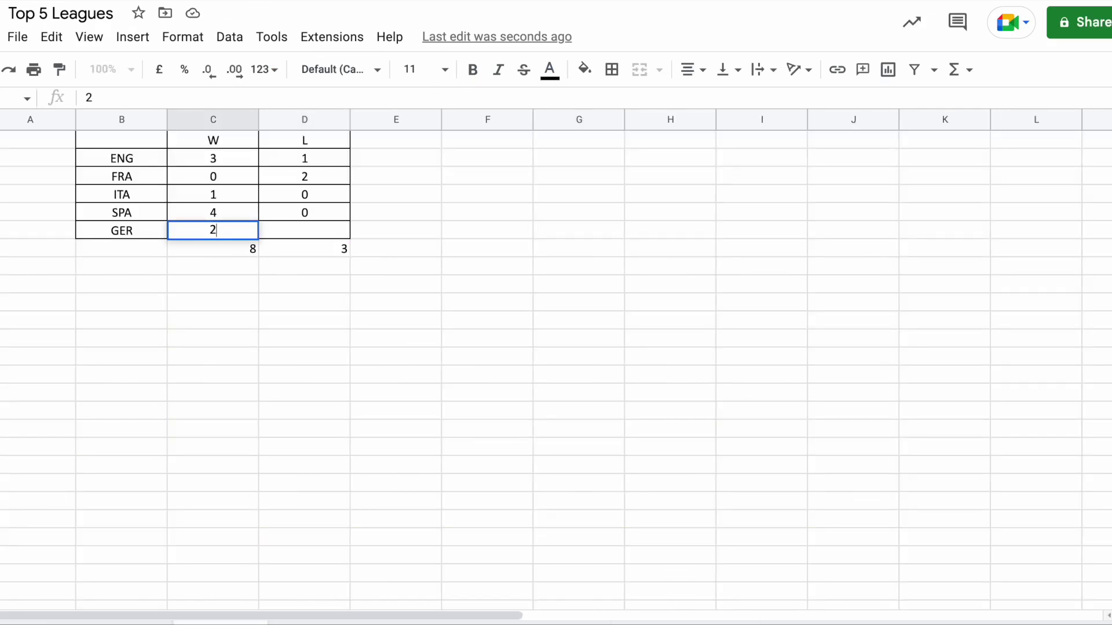
key(Tab)
text(0)
key(Return)
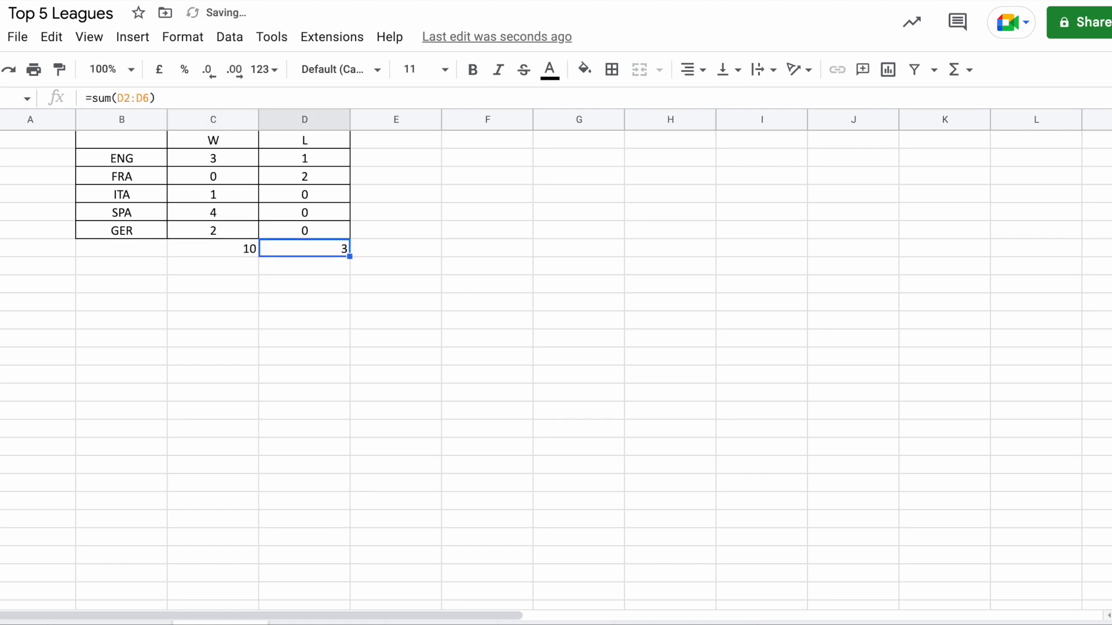
click(280, 290)
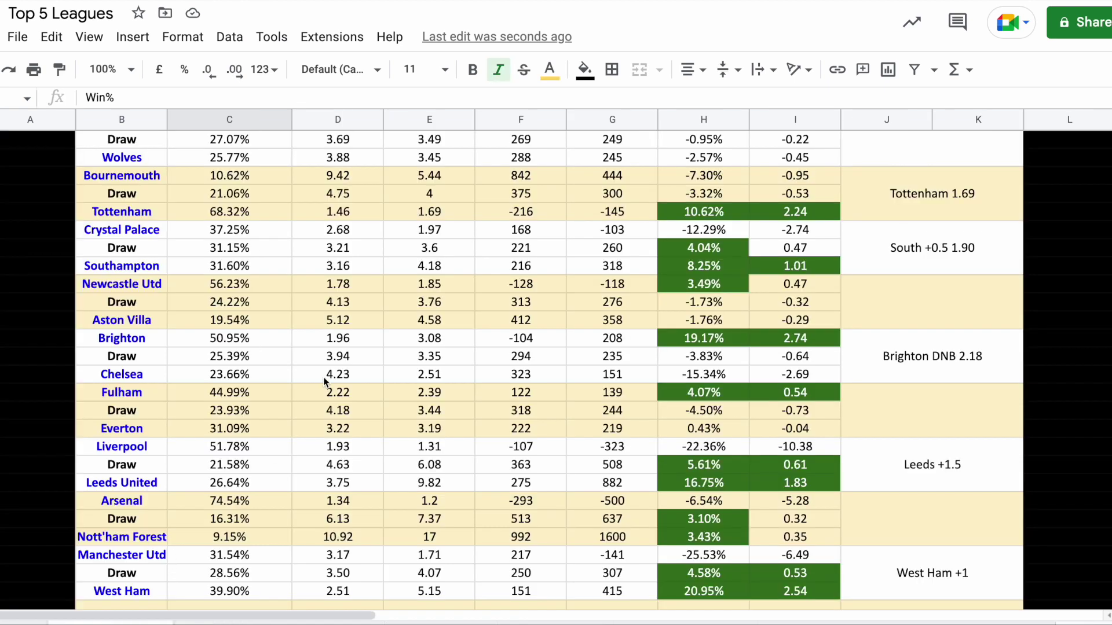
Clear all the old games and picks, Leicester City through West Ham, from the Game table on the English league sheet.
scroll(386, 304, up, 5)
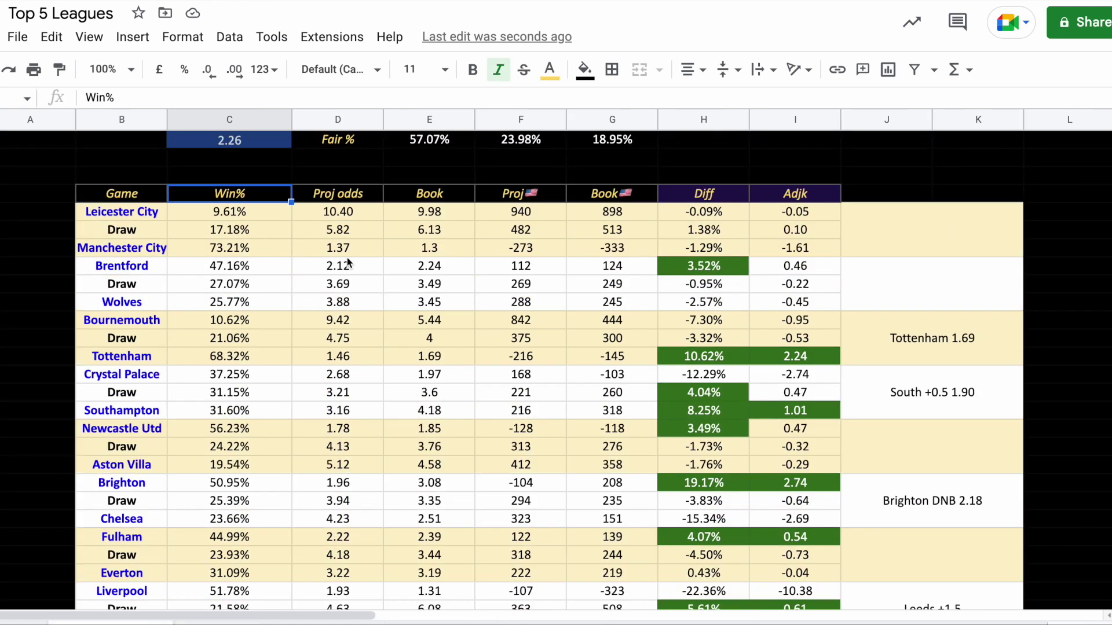
scroll(348, 262, up, 3)
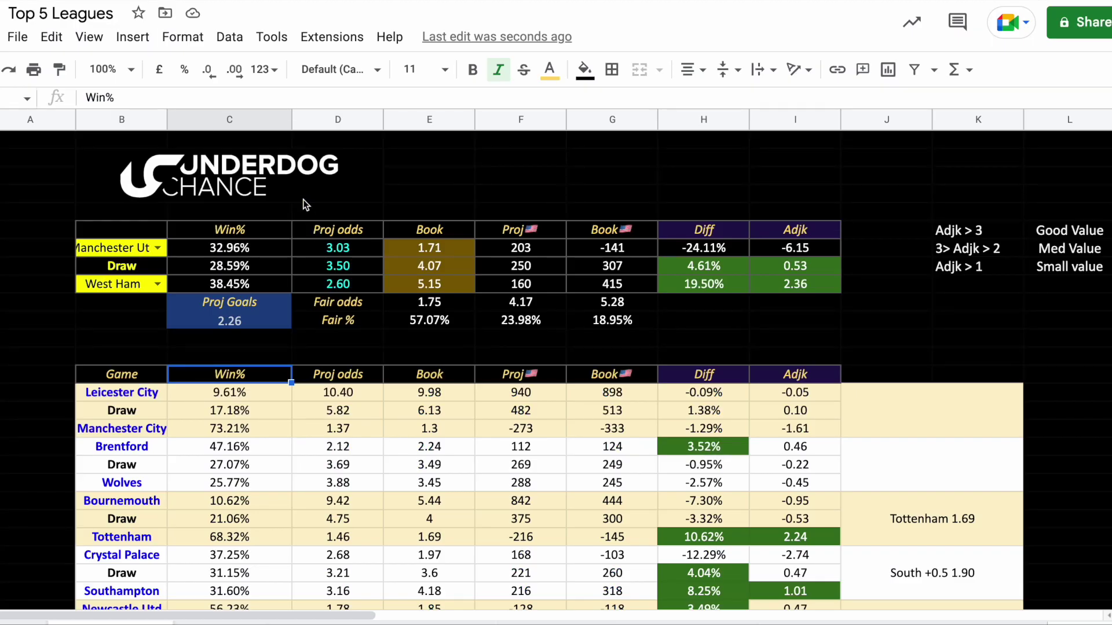
scroll(304, 200, down, 1)
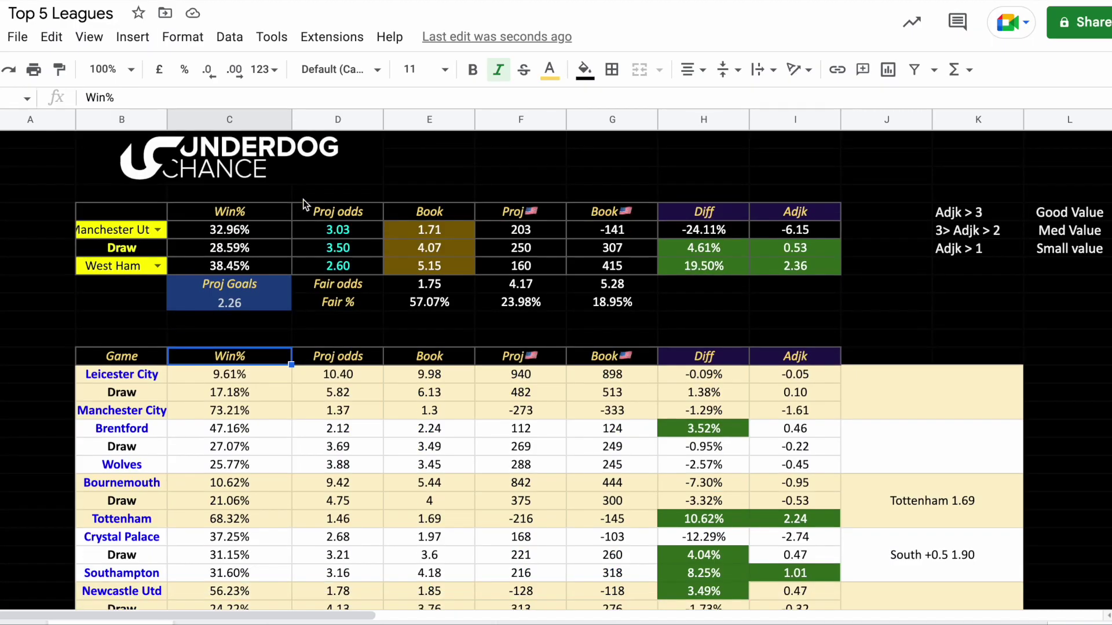
scroll(300, 189, down, 1)
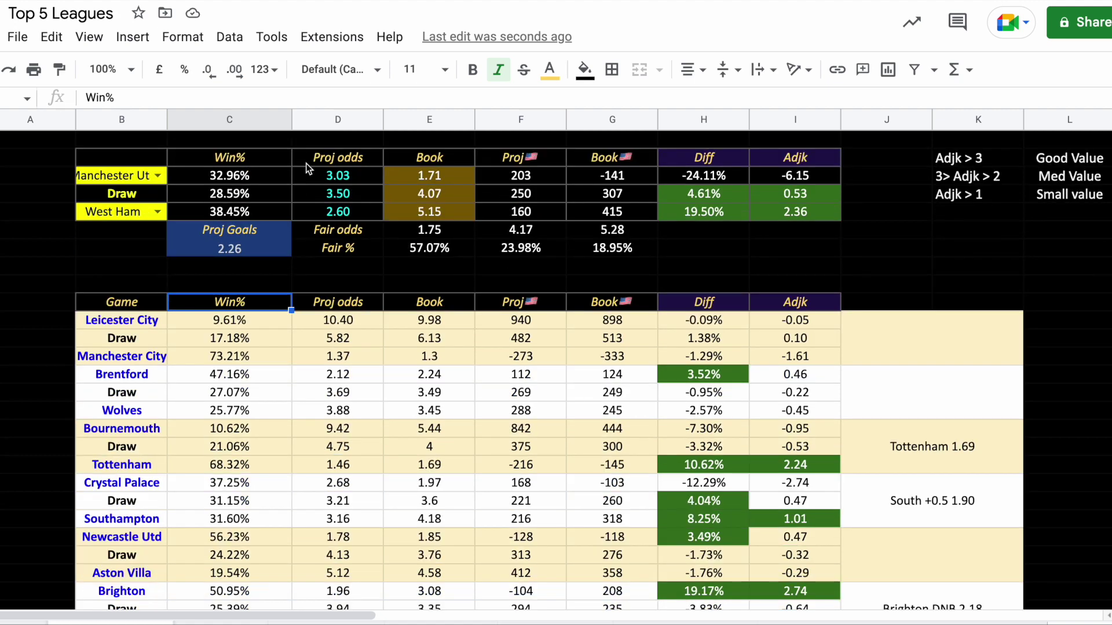
scroll(305, 166, down, 1)
scroll(306, 162, down, 1)
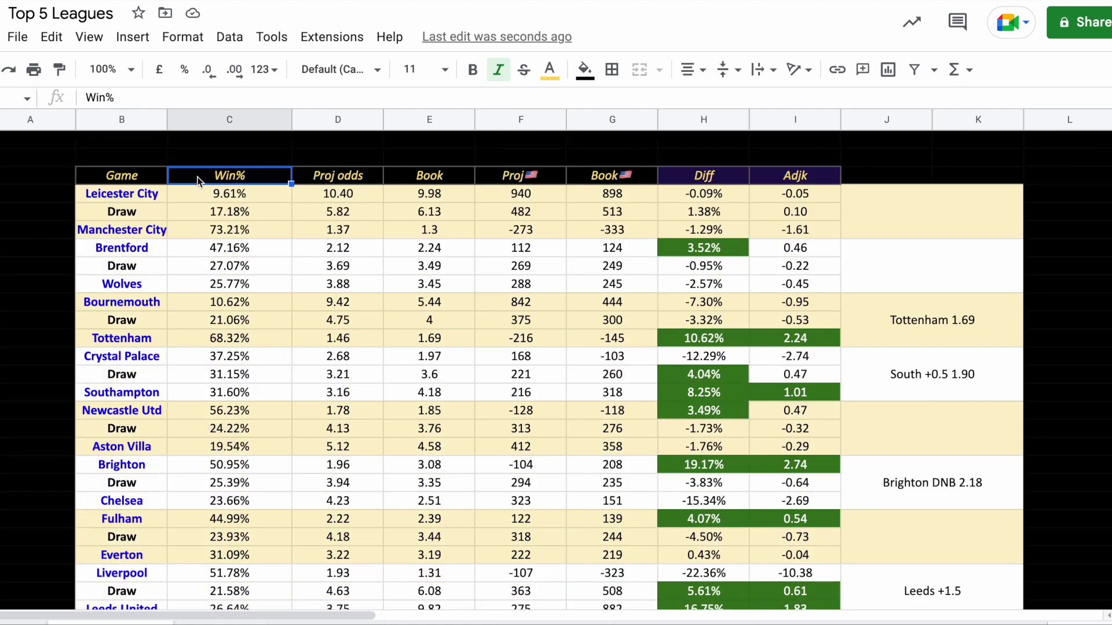
drag(127, 196, 746, 328)
scroll(931, 318, down, 2)
shift+click(966, 566)
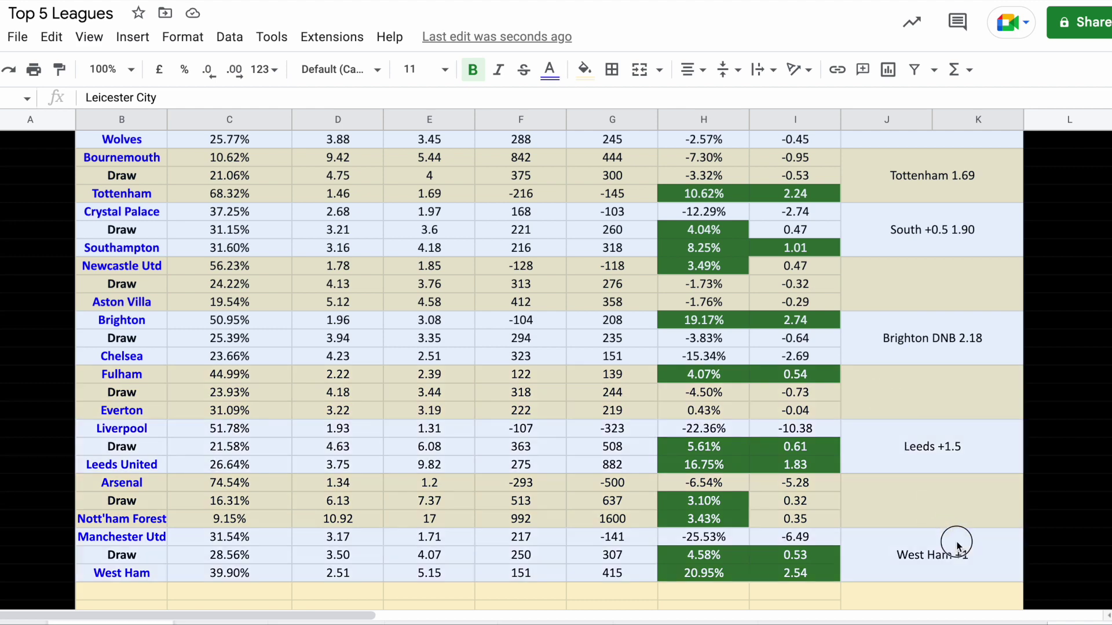
key(Delete)
scroll(455, 404, up, 6)
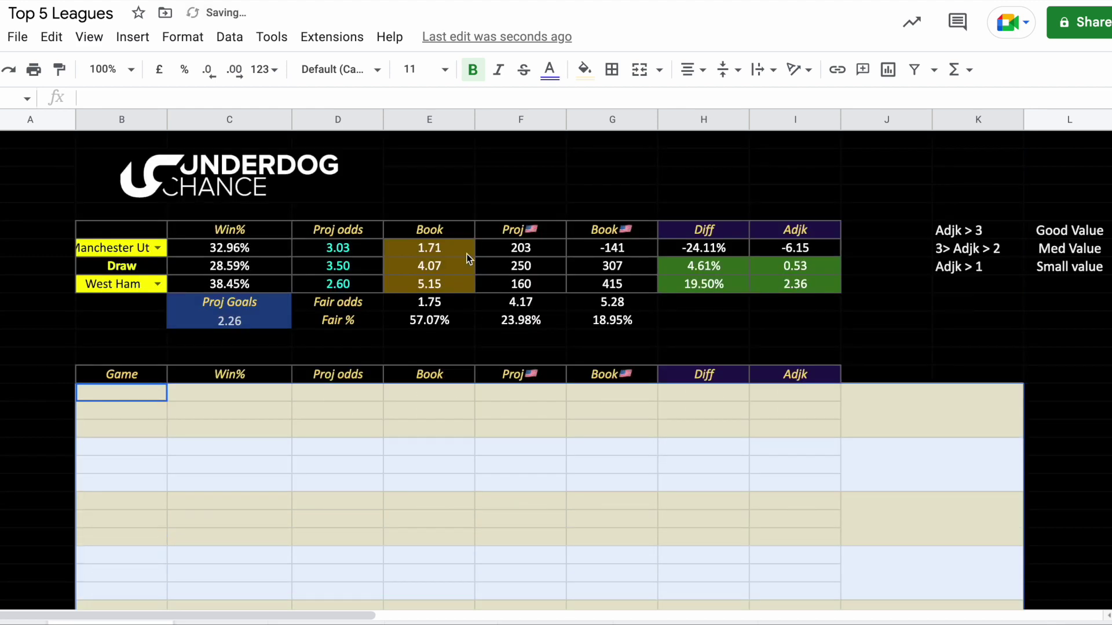
Check the first Premier League fixture on Pinnacle and set the calculator matchup to Nott'ham Forest versus Brentford.
key(ctrl+Tab)
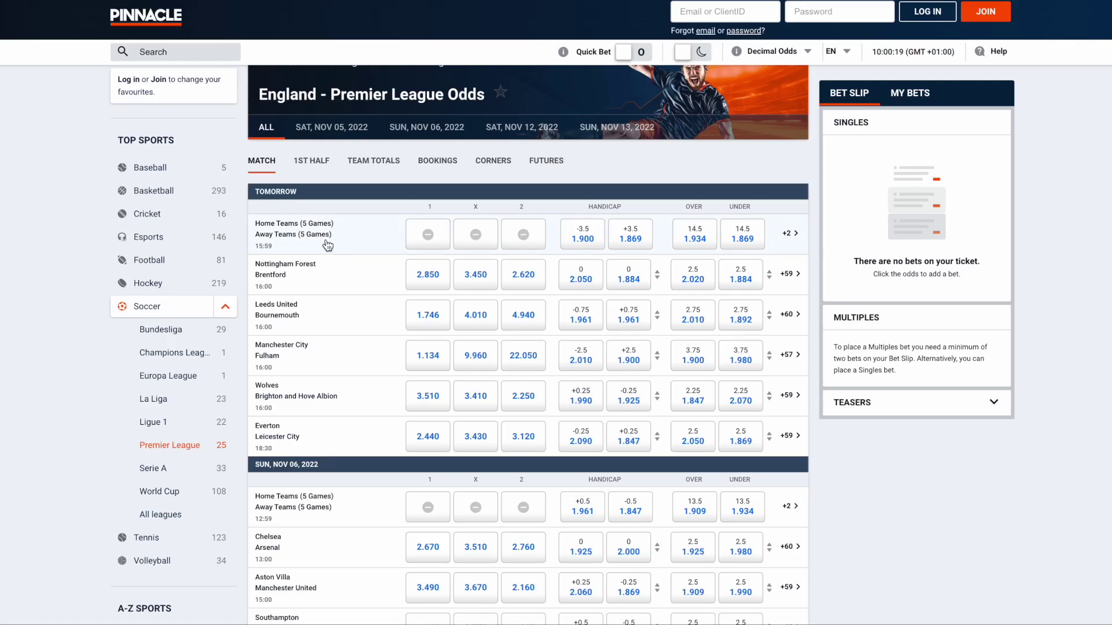
key(ctrl+shift+Tab)
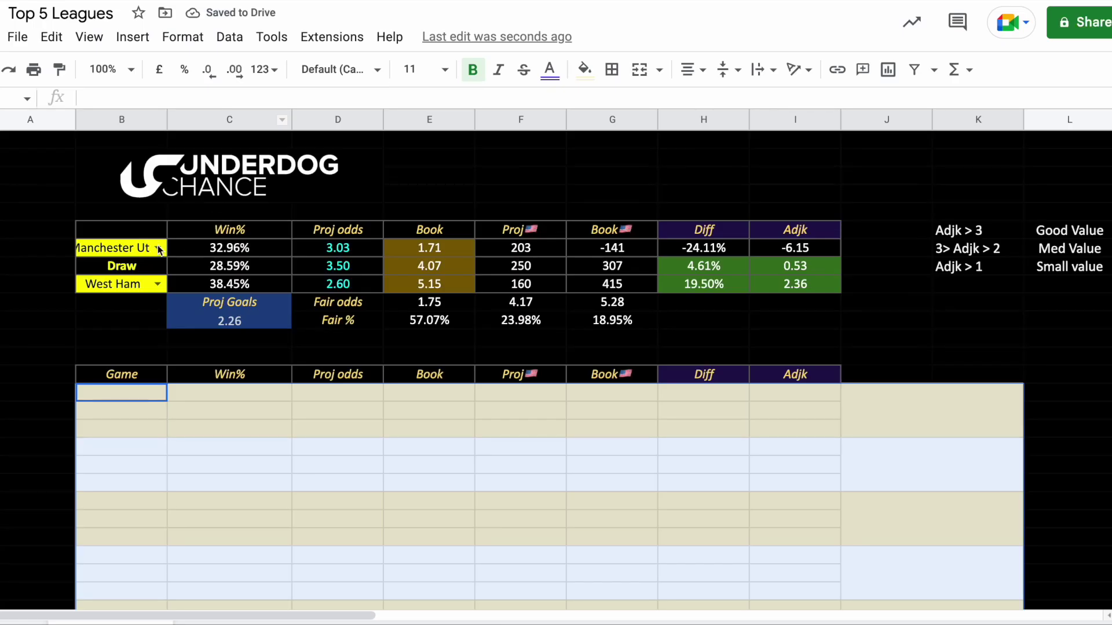
click(124, 252)
text(Nott)
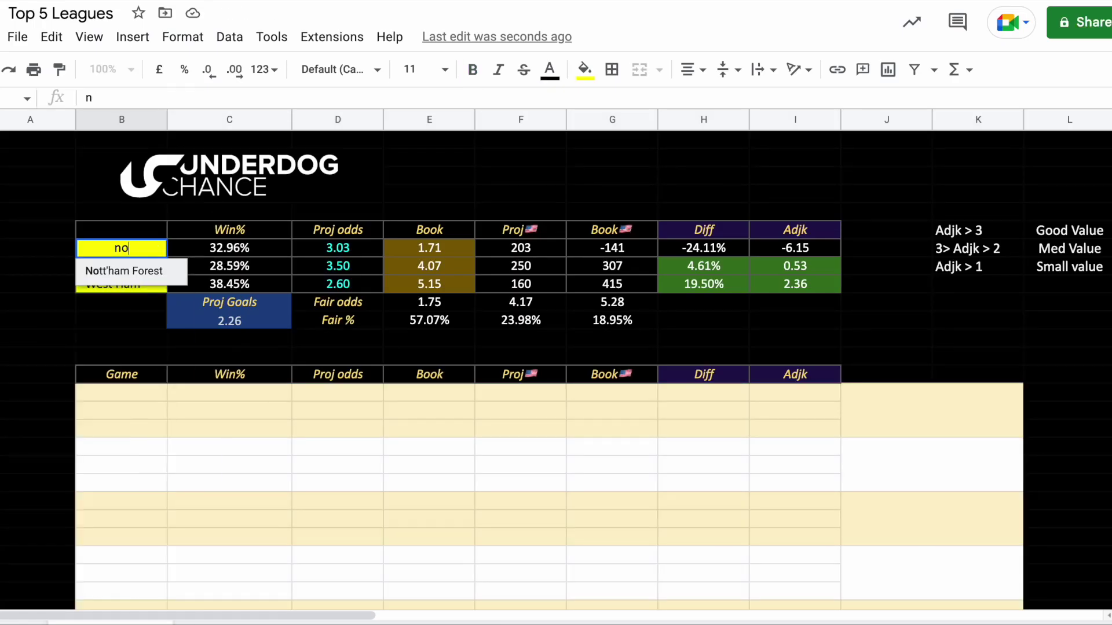
key(Return)
key(Down)
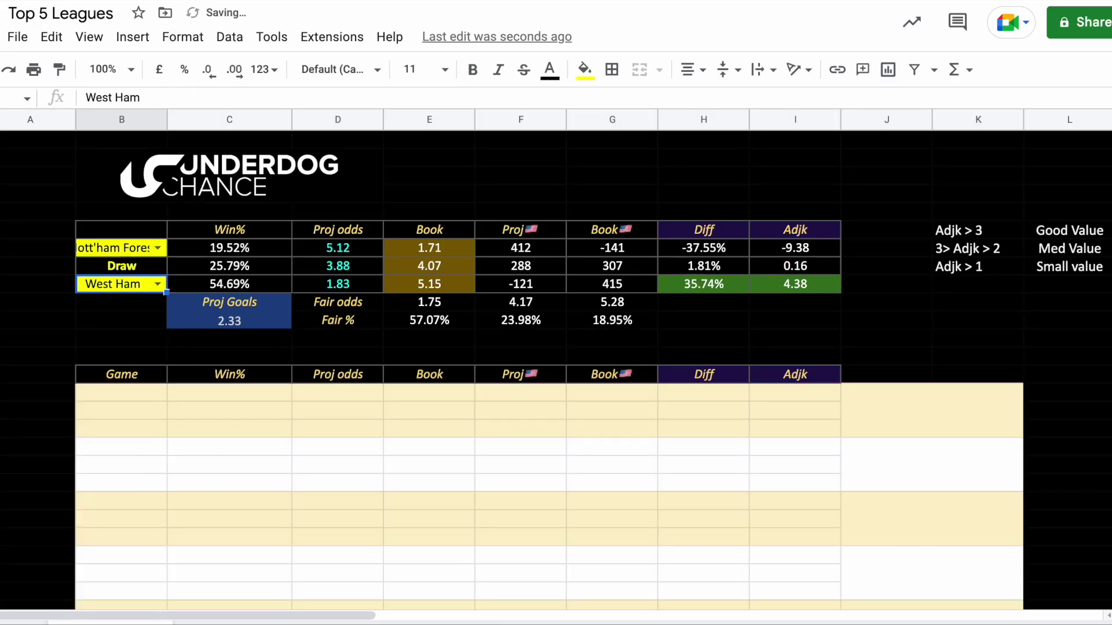
key(BackSpace)
text(bre)
key(Return)
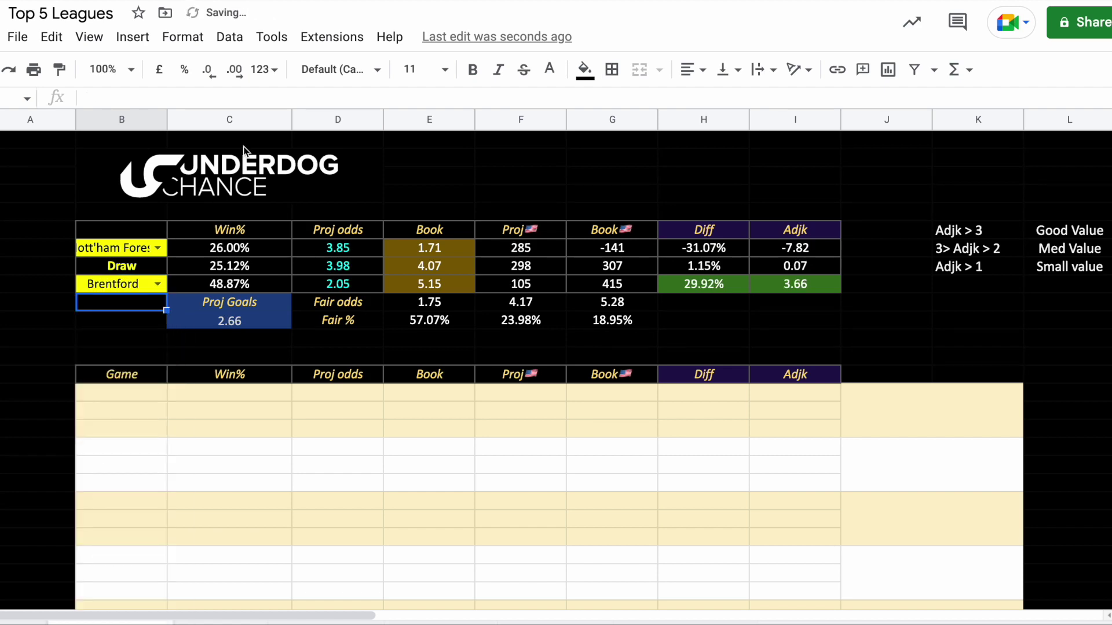
Enter Pinnacle's odds for Nott'ham Forest versus Brentford as Book values: 2.85 home, 3.45 draw and 2.62 away.
key(ctrl+Tab)
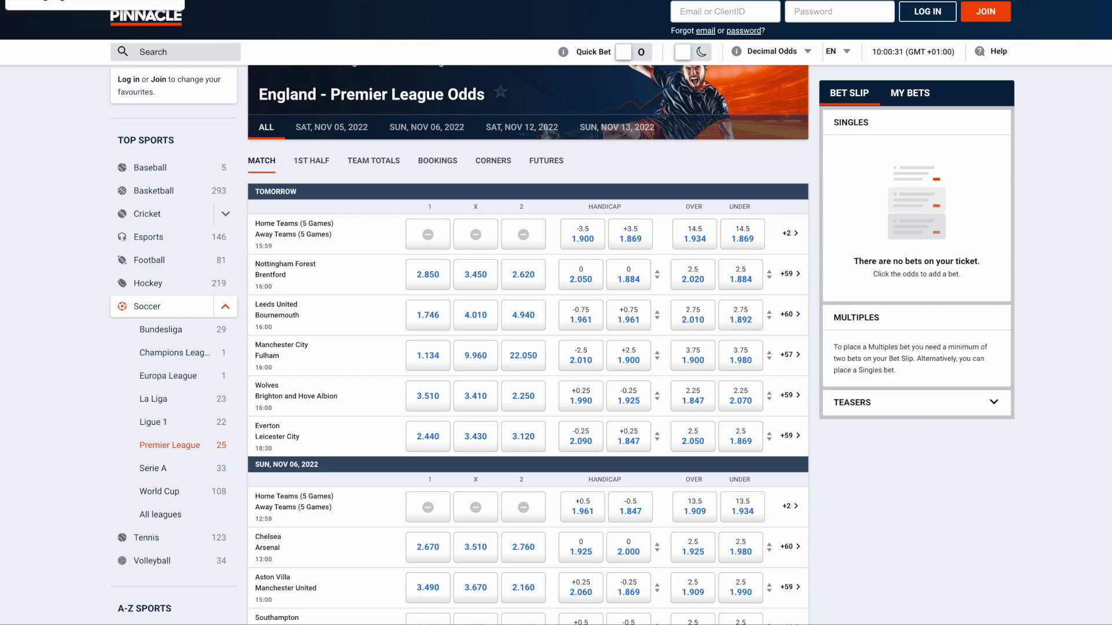
key(ctrl+shift+Tab)
click(408, 249)
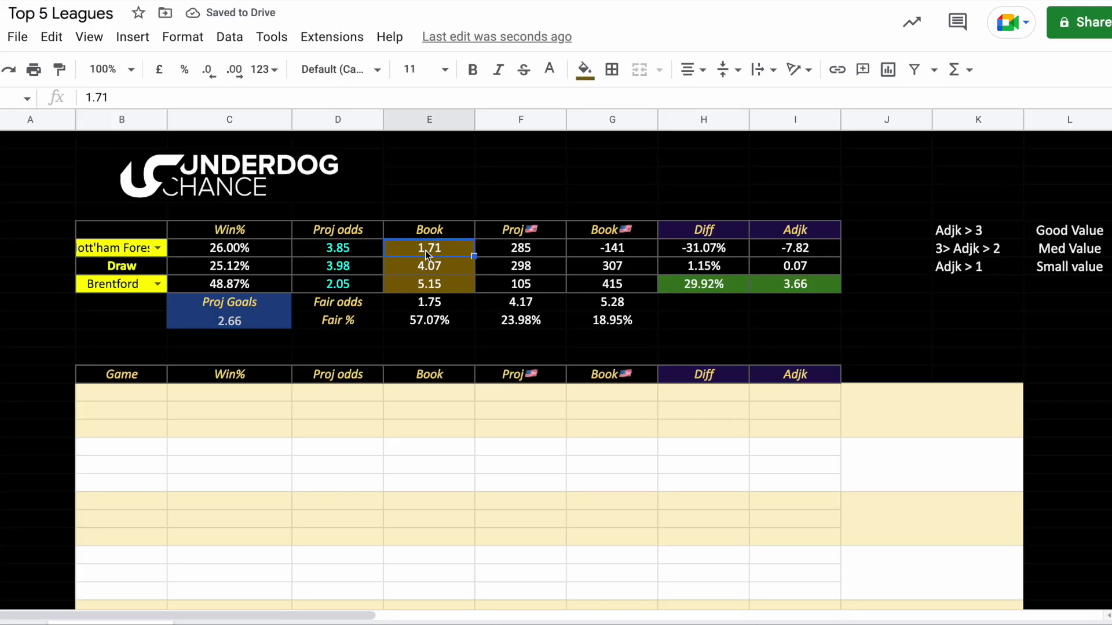
text(2.85)
key(Return)
text(3.45)
key(Return)
key(ctrl+Tab)
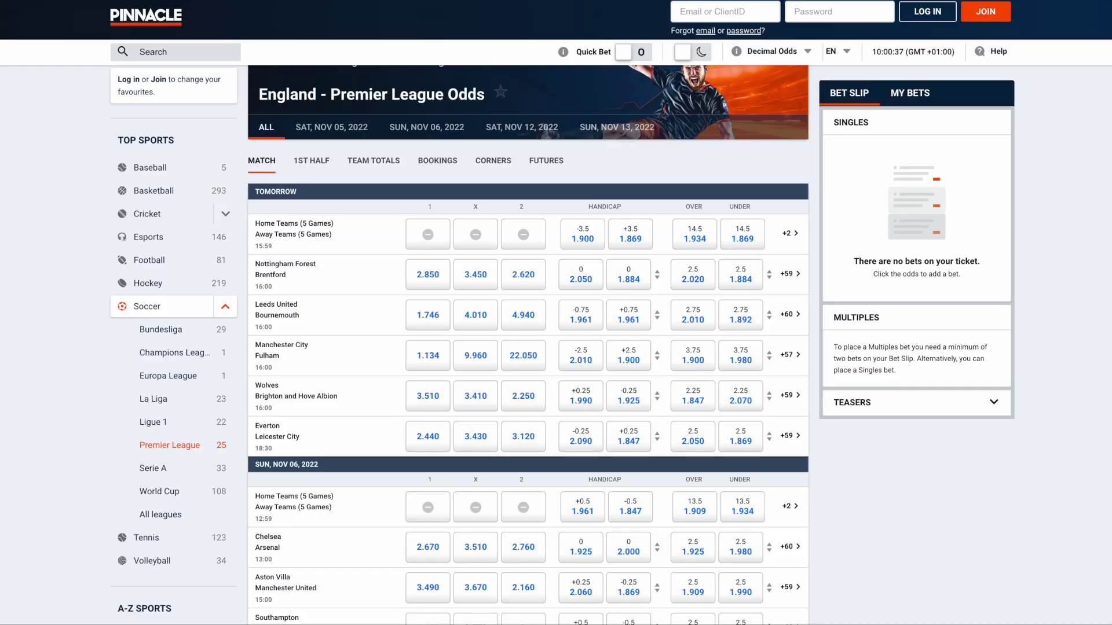
key(ctrl+shift+Tab)
text(2.62)
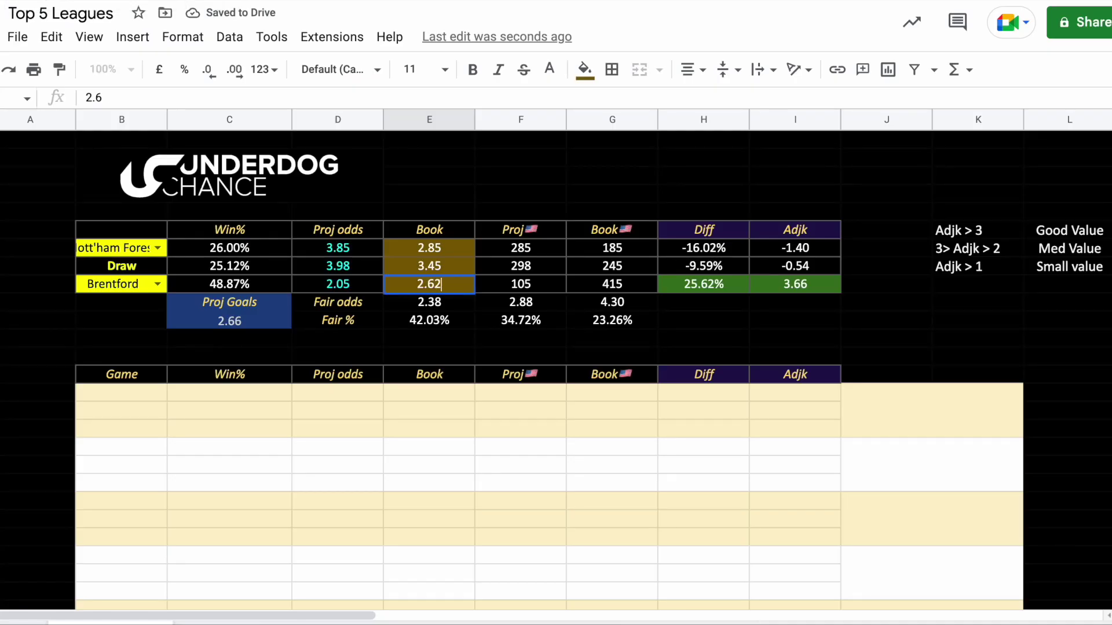
key(Return)
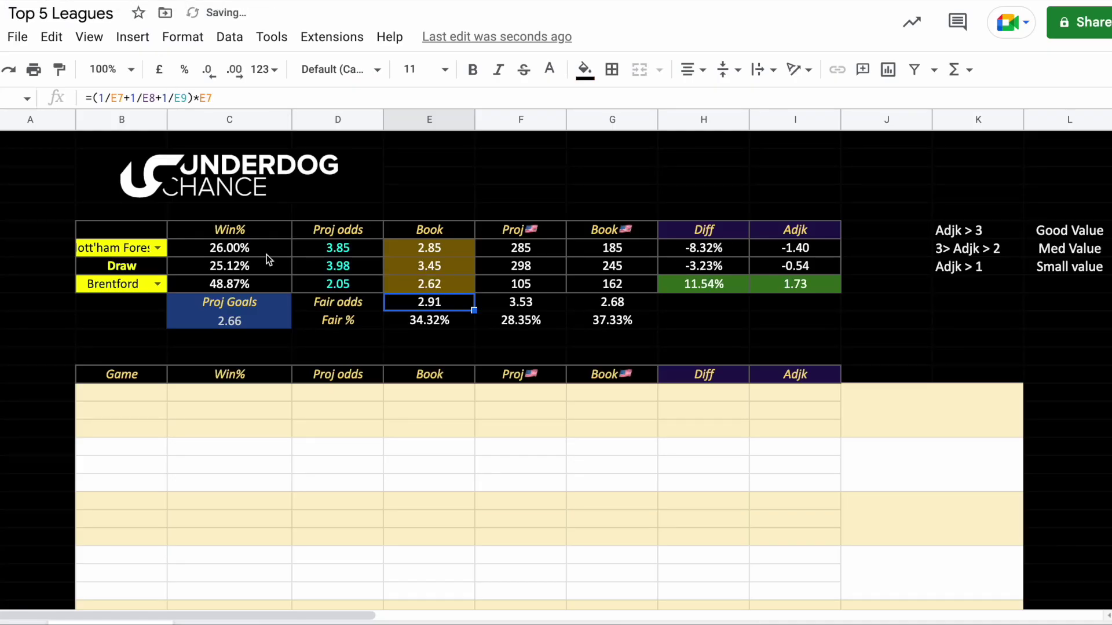
Copy the three Nott'ham Forest–Brentford calculator rows, team through Adjk, into the first block of the Game table as values only.
drag(141, 248, 787, 280)
key(ctrl+c)
right_click(787, 280)
click(827, 199)
right_click(107, 387)
mouse_move(278, 229)
click(414, 234)
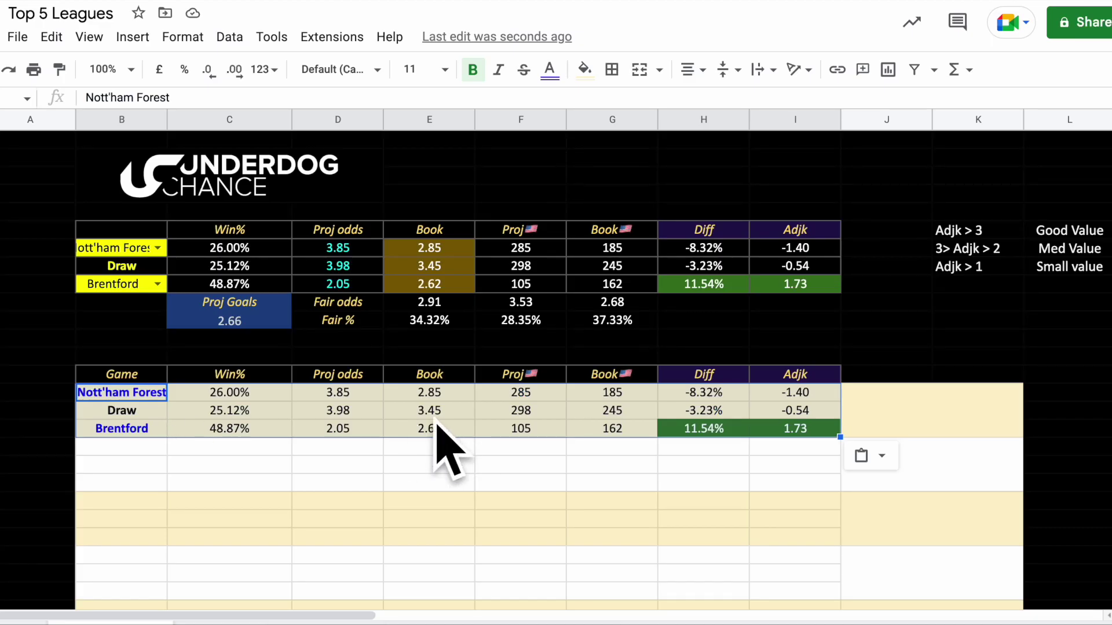
Check the alternative handicap odds for Nottingham Forest versus Brentford and record the pick "Brentford DNB 1.88" beside that game.
click(905, 412)
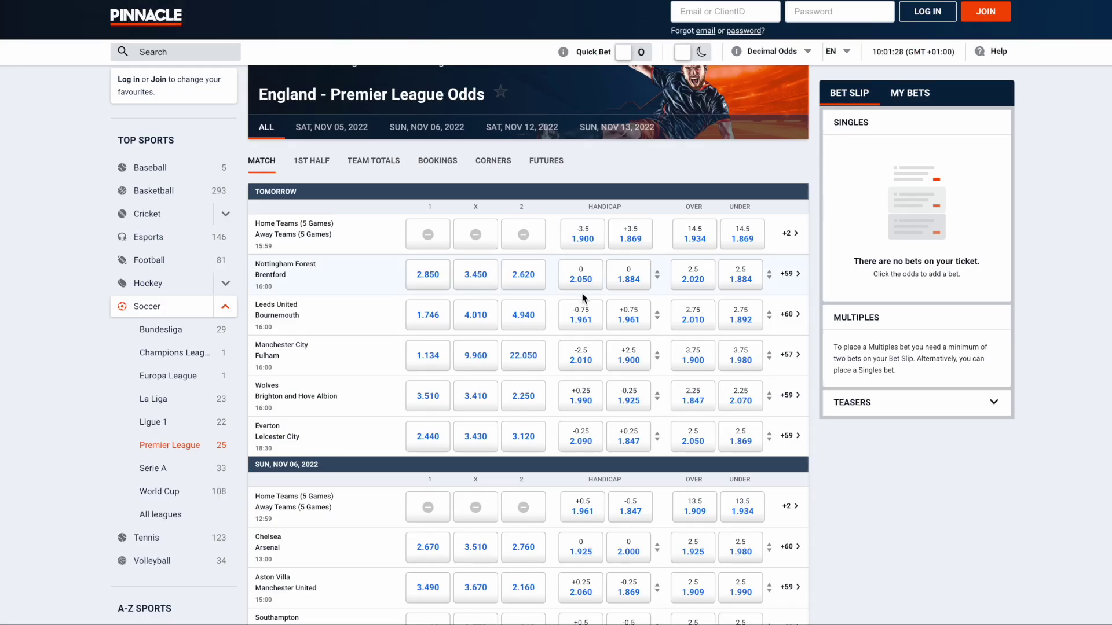
click(657, 278)
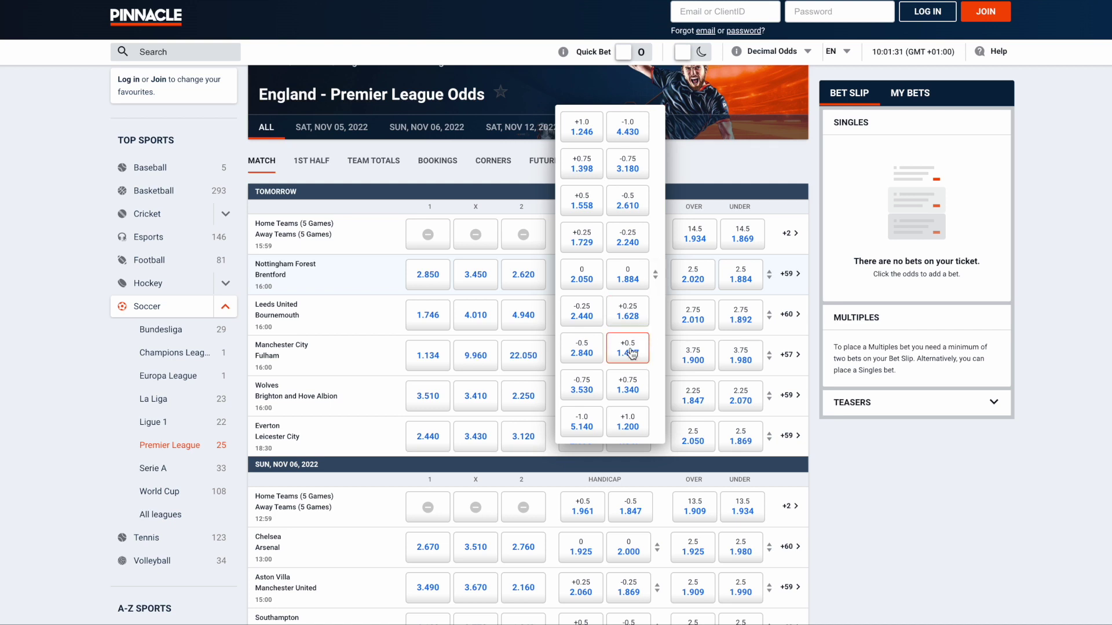
click(658, 278)
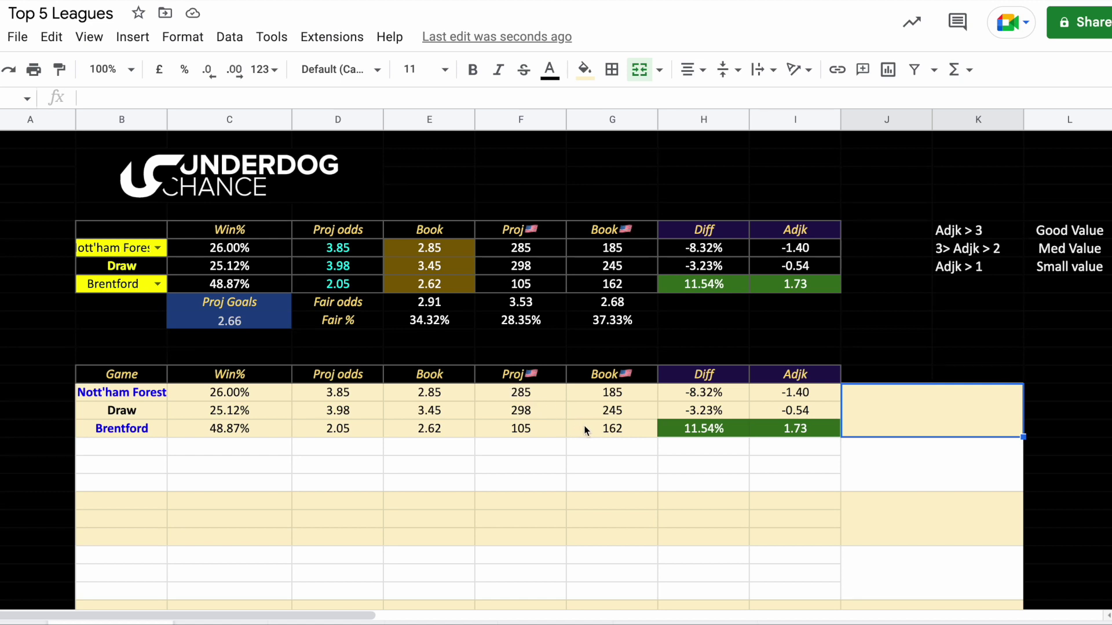
text(Brentford DNB)
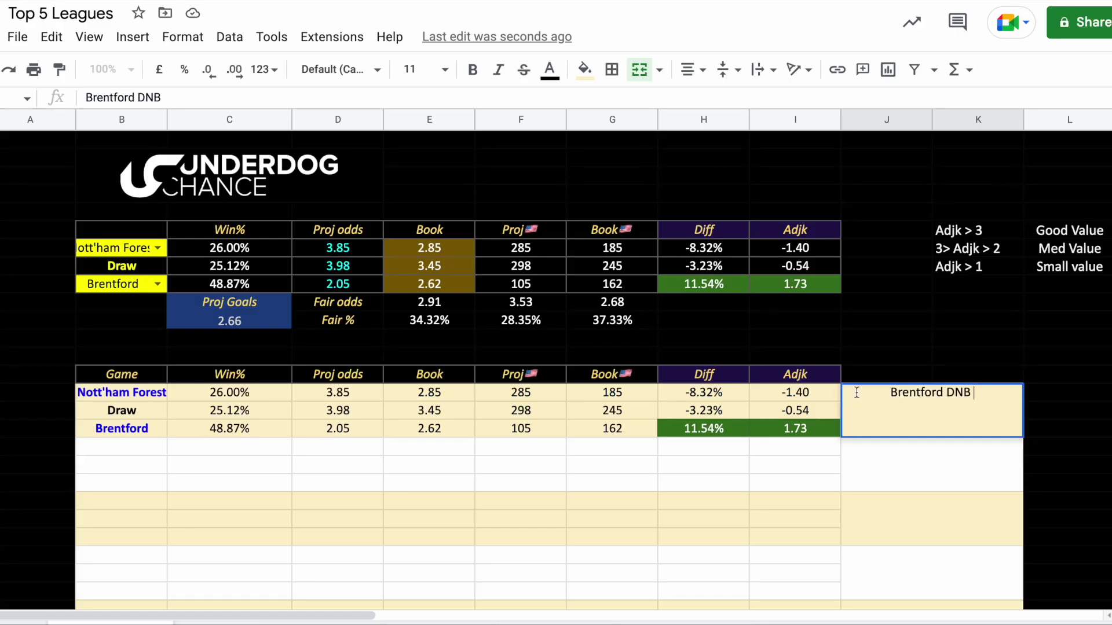
text(1.88)
key(Return)
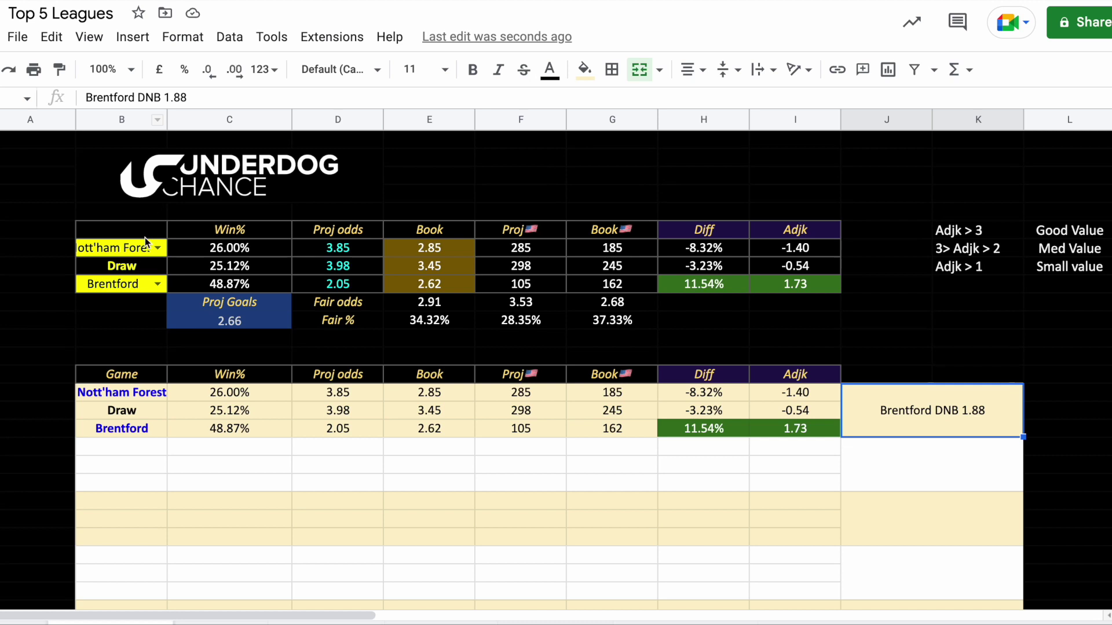
Change the calculator matchup to Leeds United versus Bournemouth.
click(139, 248)
text(lee)
key(Return)
key(Return)
text(b)
key(Down)
key(Down)
key(Return)
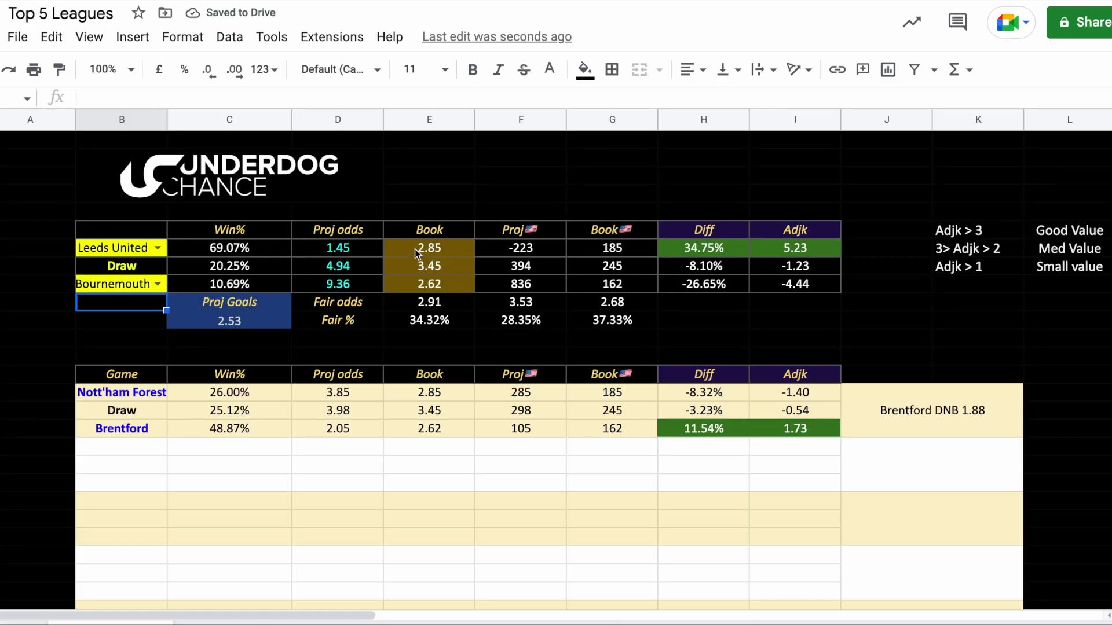
Enter the Book odds for Leeds United versus Bournemouth: 1.75 home, 4.01 draw and 4.94 away.
click(416, 253)
text(1.75)
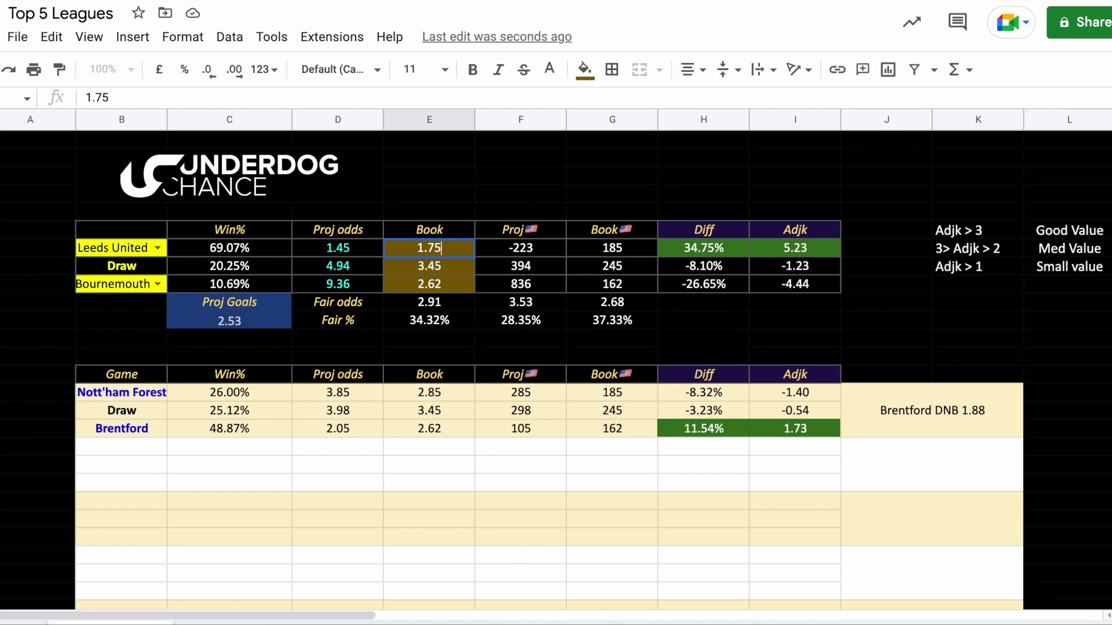
key(Return)
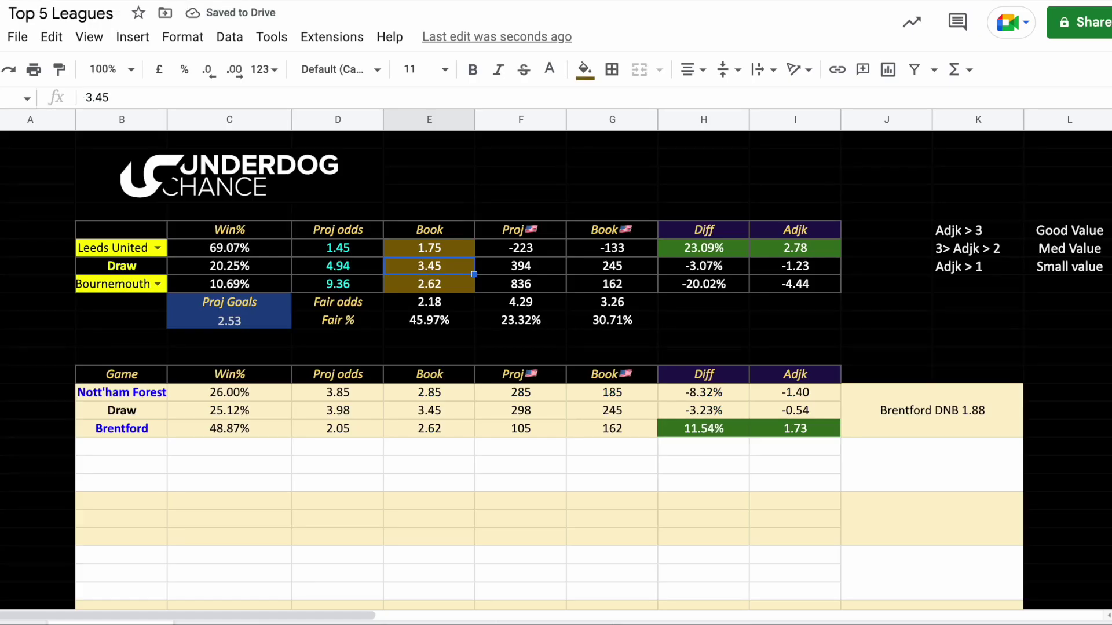
text(4.01)
key(Return)
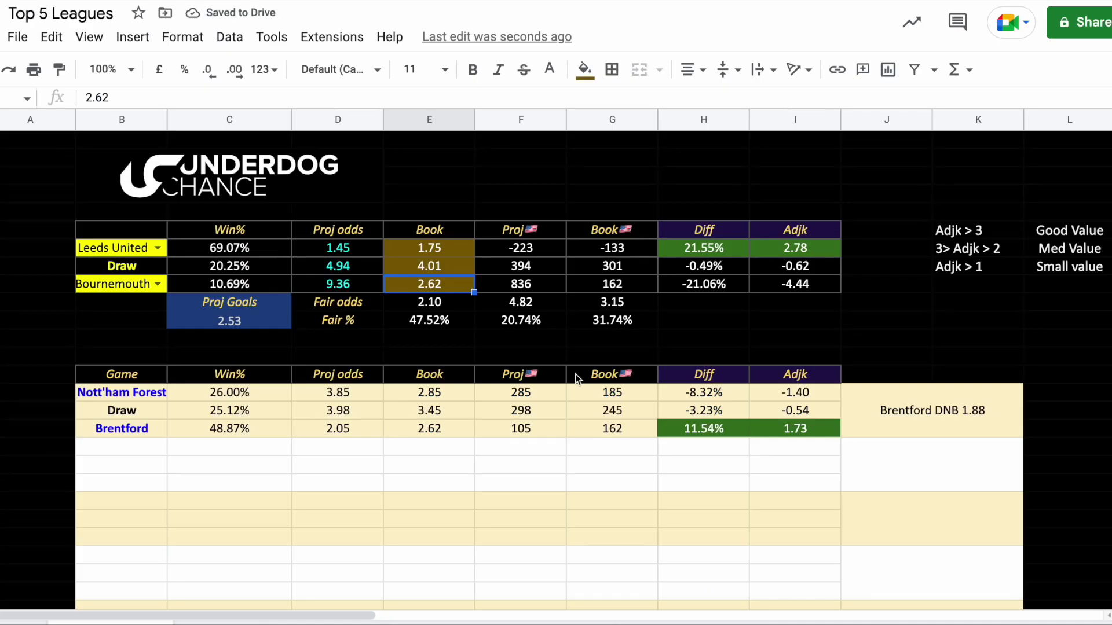
text(4.94)
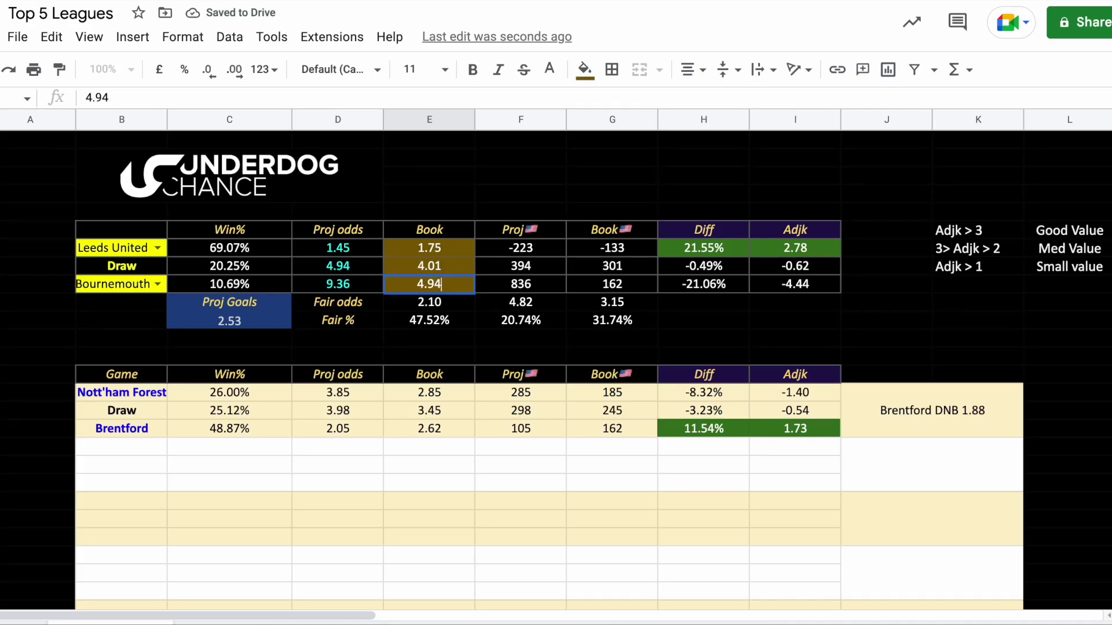
key(Return)
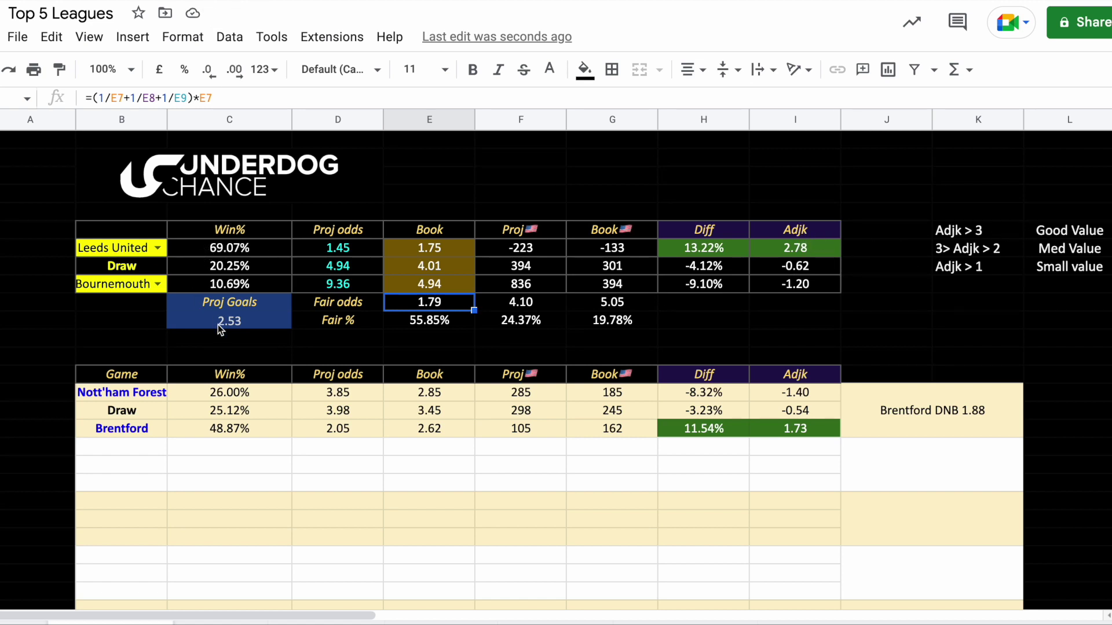
click(293, 3)
key(ctrl+Tab)
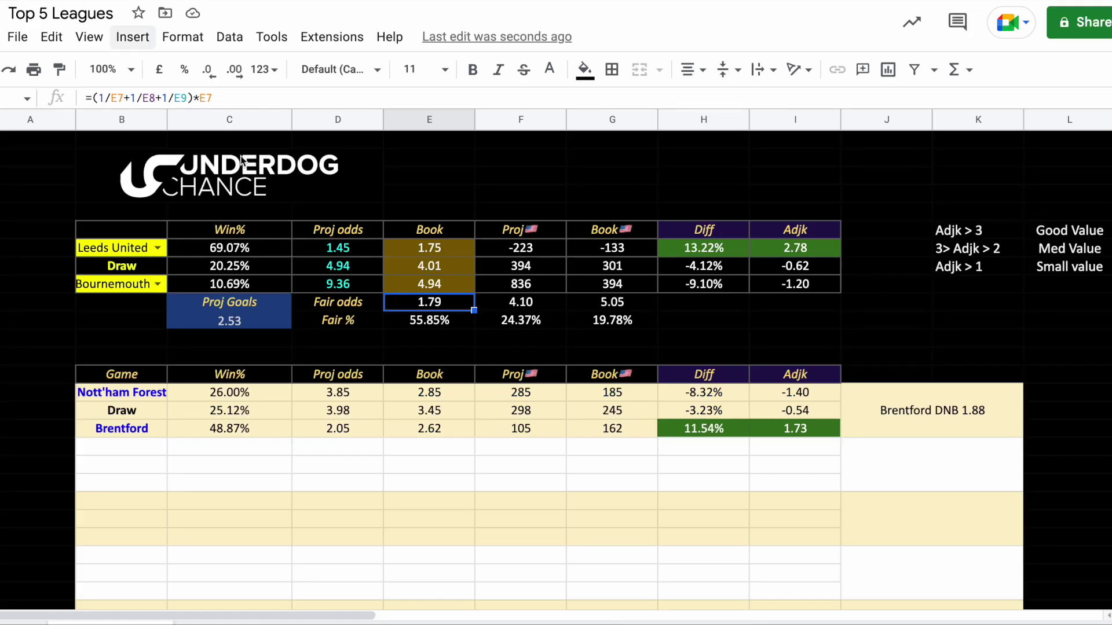
Copy the Leeds United–Bournemouth calculator rows as values only into the Game table below the Brentford row.
drag(119, 248, 703, 288)
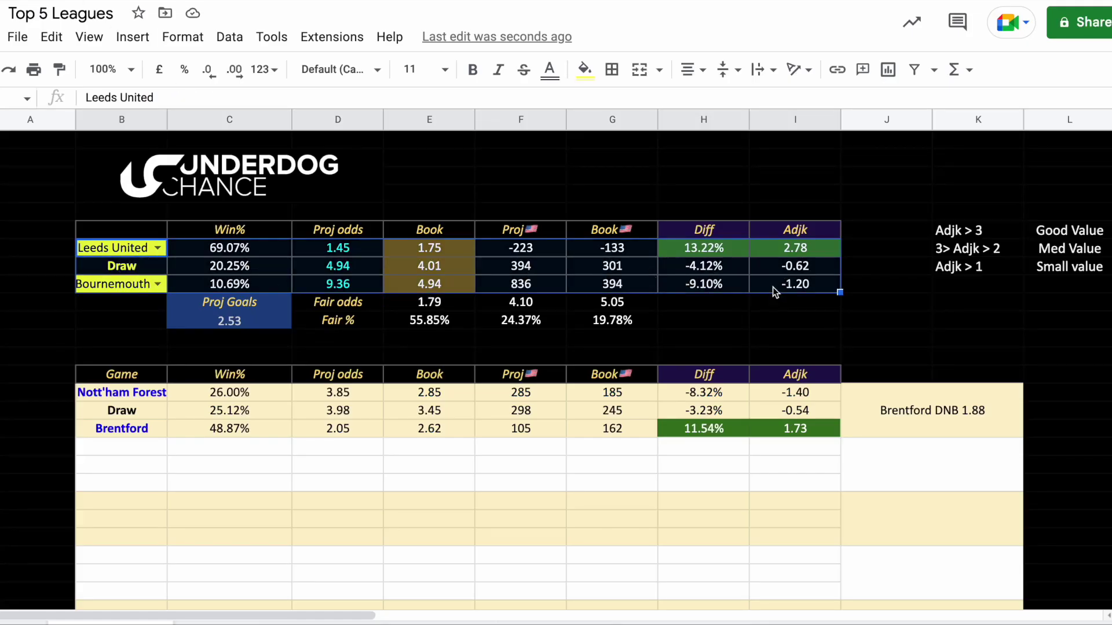
right_click(772, 287)
click(794, 197)
right_click(165, 451)
click(164, 228)
click(492, 228)
Record the pick "Leeds 1.75" in the merged cell beside the Leeds United–Bournemouth game.
click(883, 464)
text(Ledd)
key(BackSpace)
key(BackSpace)
text(eds 1.7)
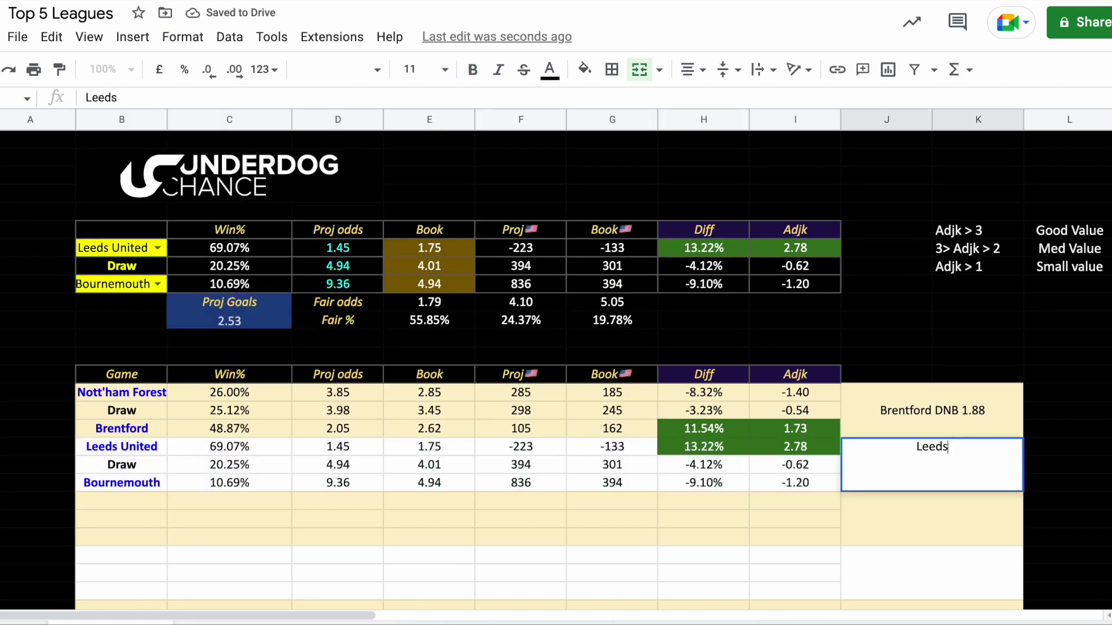
text(5)
key(Return)
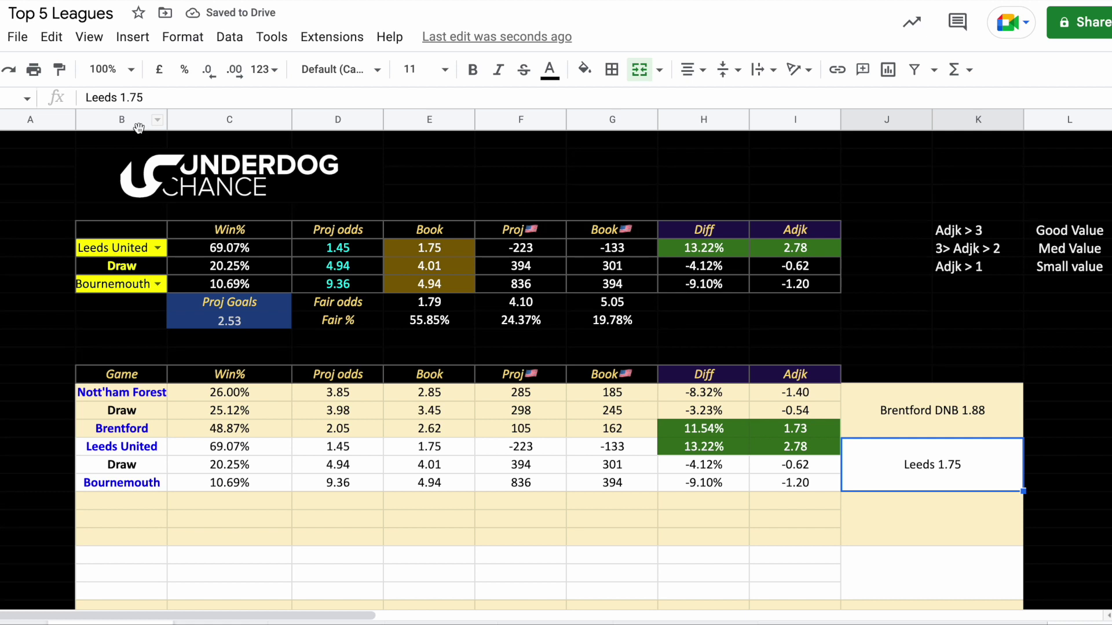
Change the calculator matchup to Manchester City versus Fulham.
click(121, 248)
text(Man)
key(Return)
key(Return)
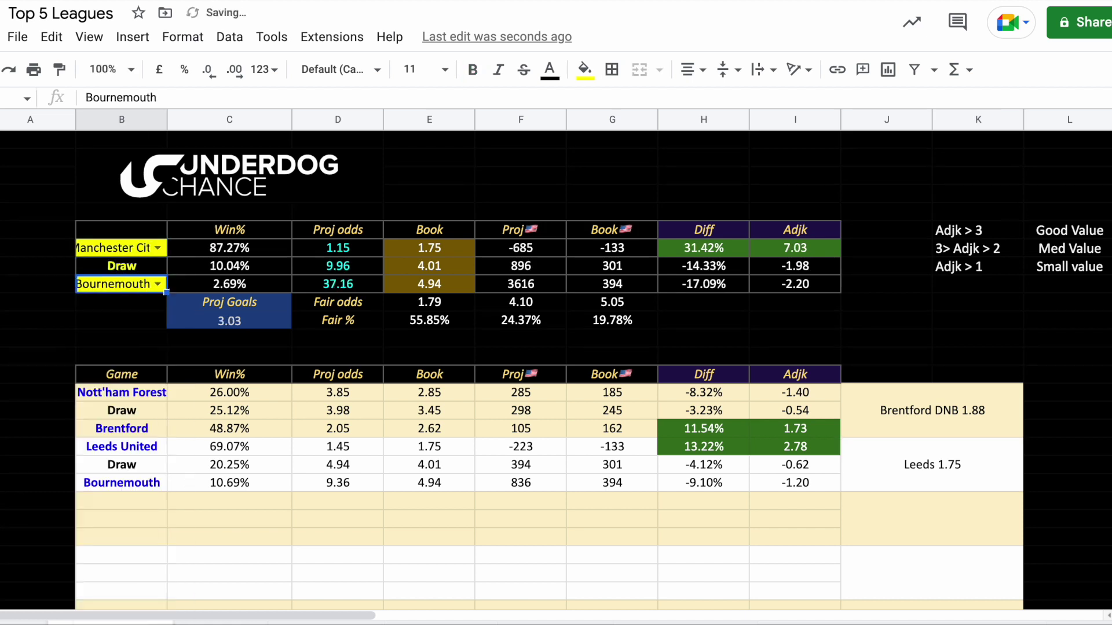
text(Fu)
key(Return)
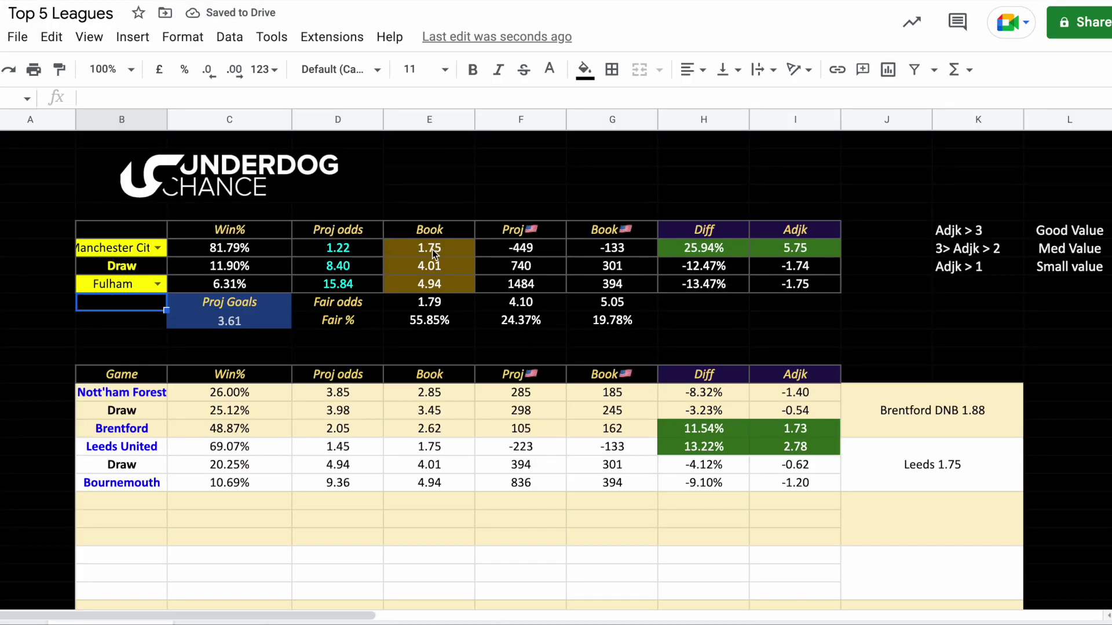
Enter the Book odds for Manchester City versus Fulham: 1.13 home, 9.96 draw and 22 away.
click(434, 252)
text(1.13)
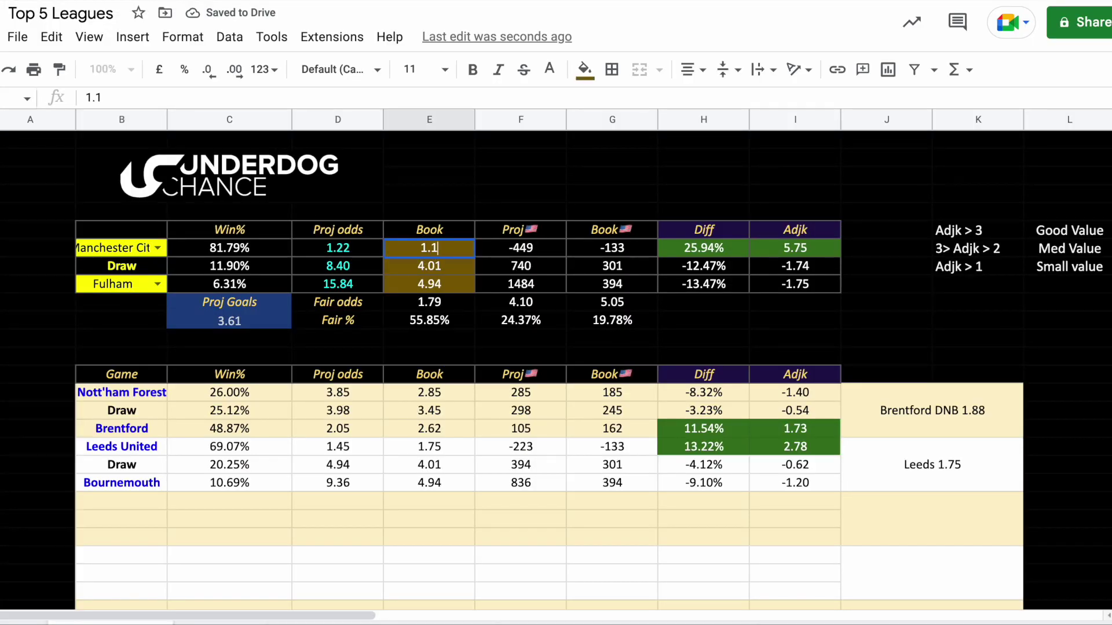
key(Return)
text(.)
key(BackSpace)
text(9.96)
key(Return)
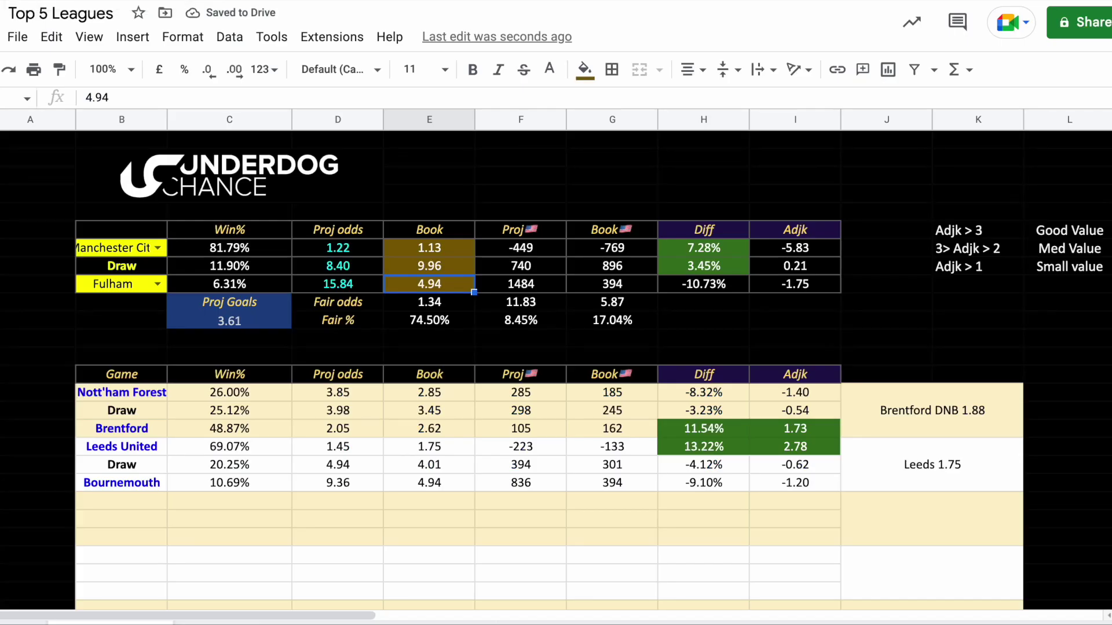
text(22)
key(Return)
Copy the Manchester City–Fulham calculator rows as values only into the Game table below the Bournemouth row.
click(131, 257)
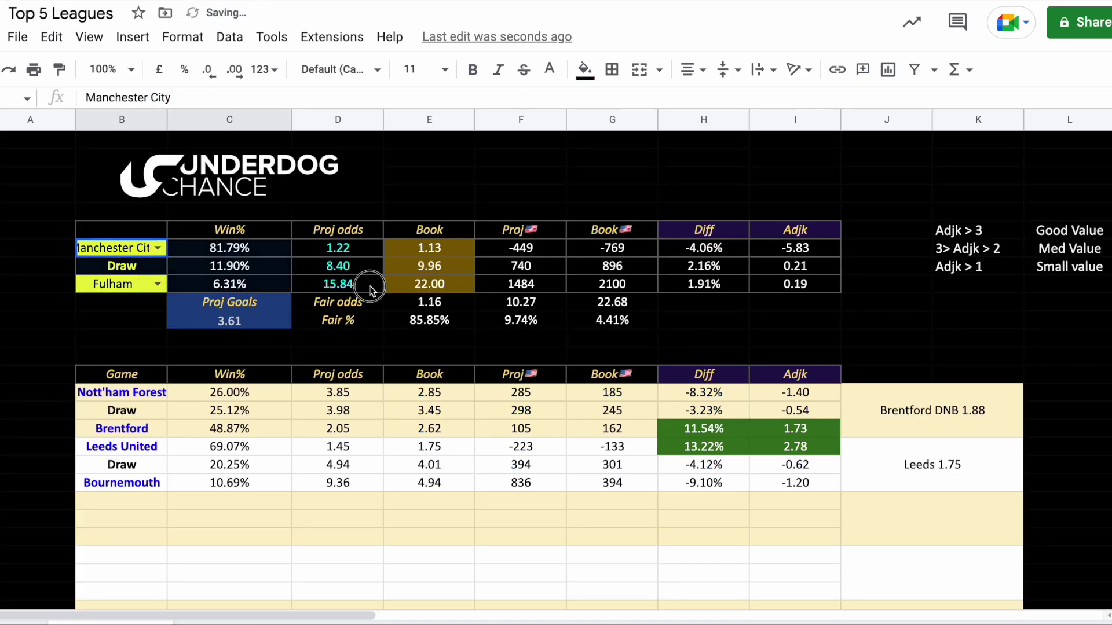
drag(225, 290, 784, 280)
right_click(784, 280)
click(834, 196)
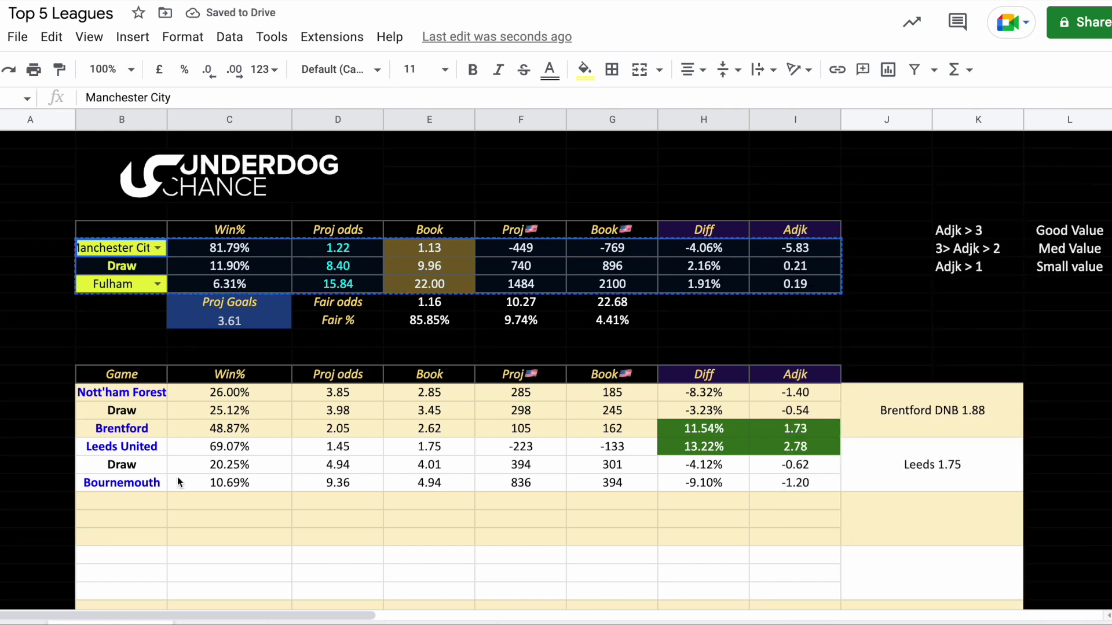
right_click(143, 501)
mouse_move(297, 238)
click(464, 229)
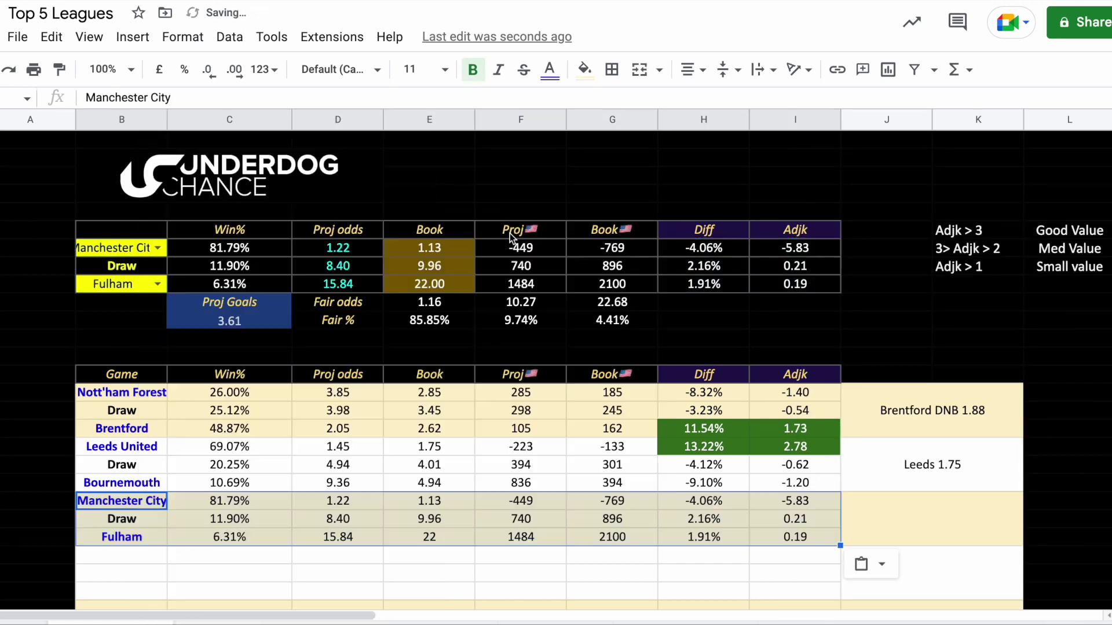
Look up the next fixture on the Pinnacle page and change the calculator matchup to Wolves versus Brighton.
click(210, 5)
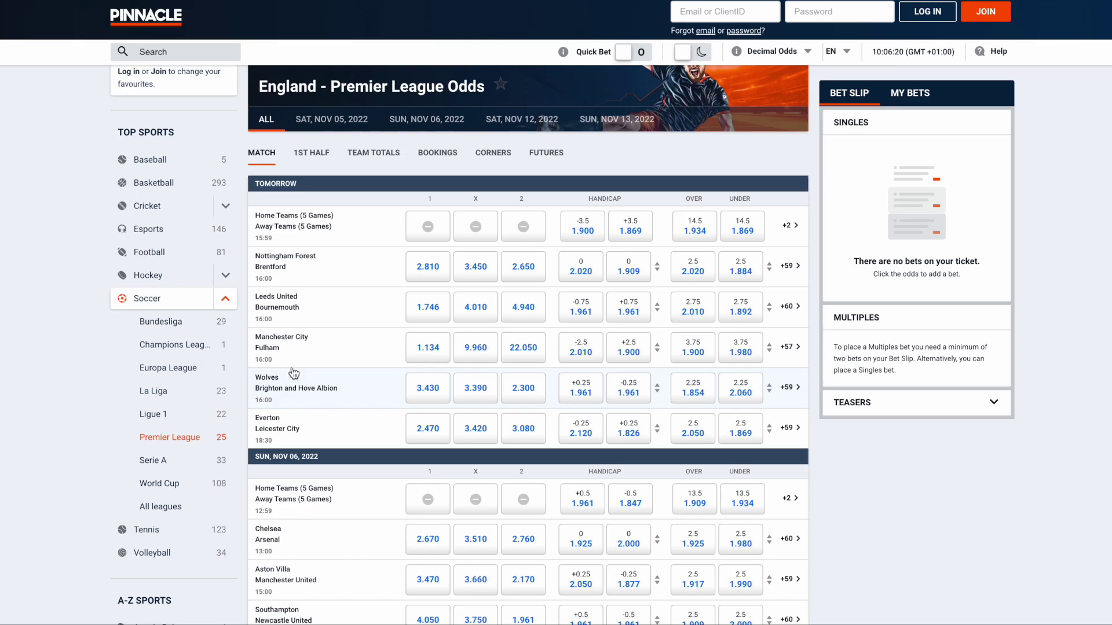
key(ctrl+Tab)
text(wolv)
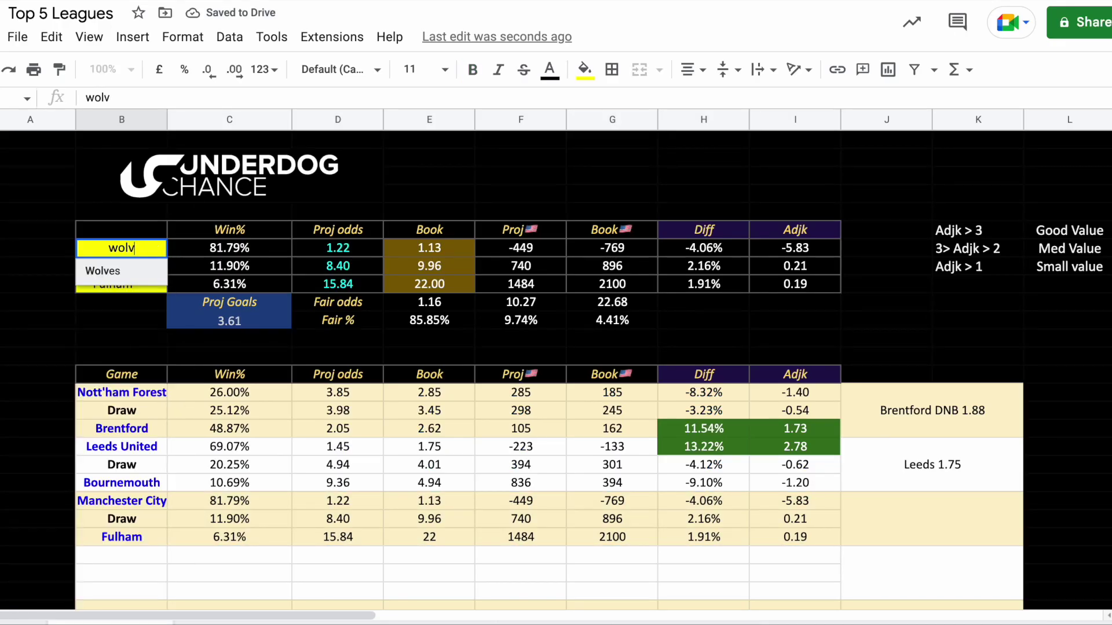
key(Return)
key(Down)
text(bri)
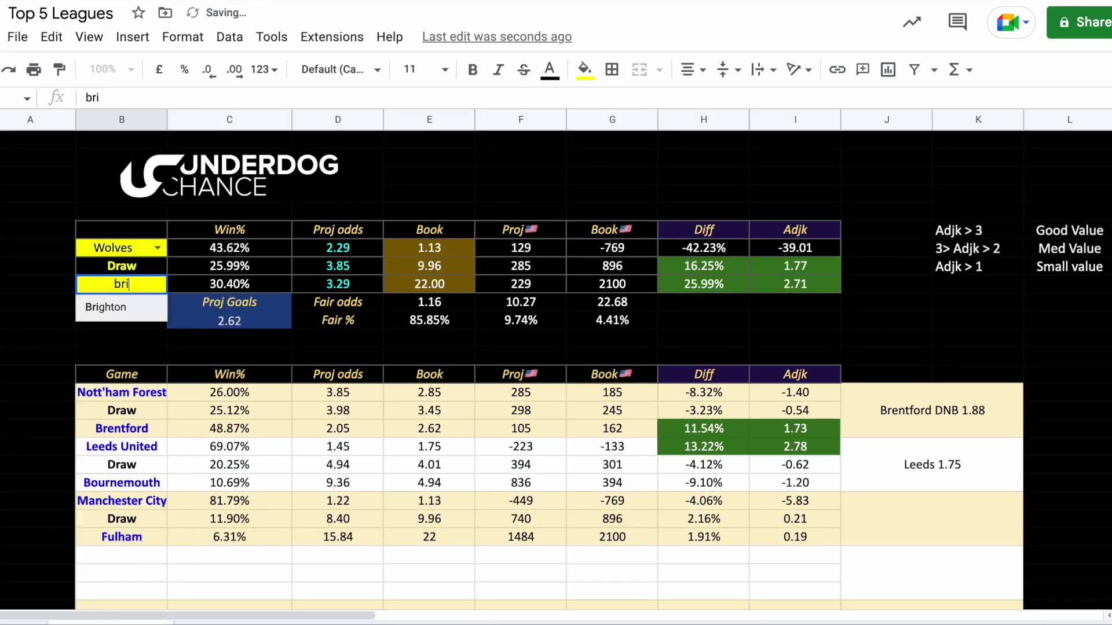
key(Return)
Enter Pinnacle's Book odds for Wolves versus Brighton: 3.43 home, 3.39 draw and 2.3 away.
key(ctrl+Tab)
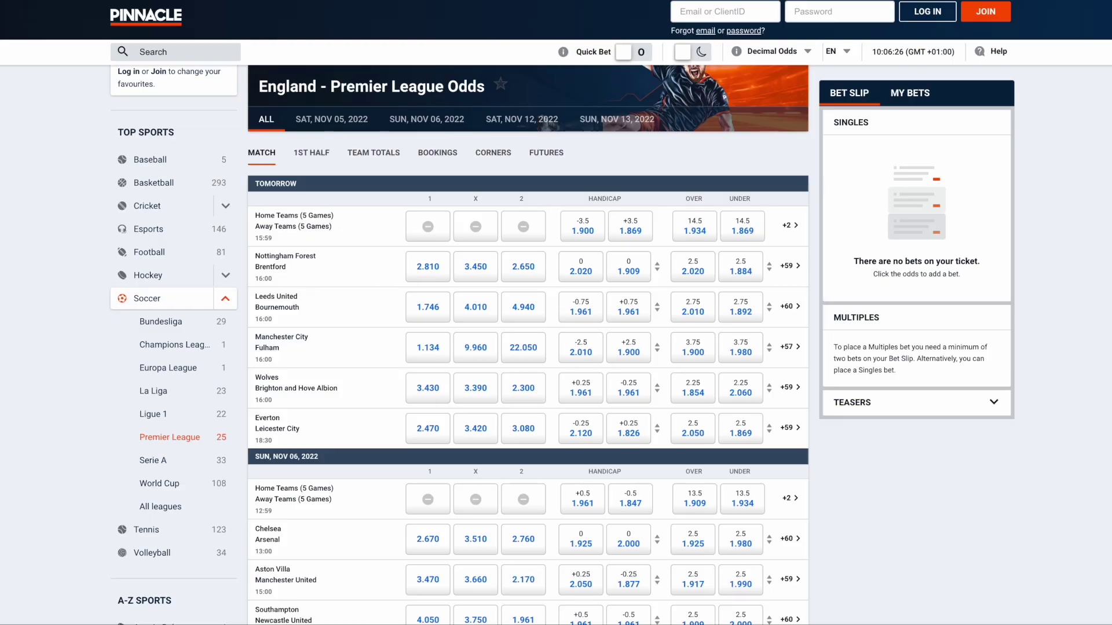
key(ctrl+Tab)
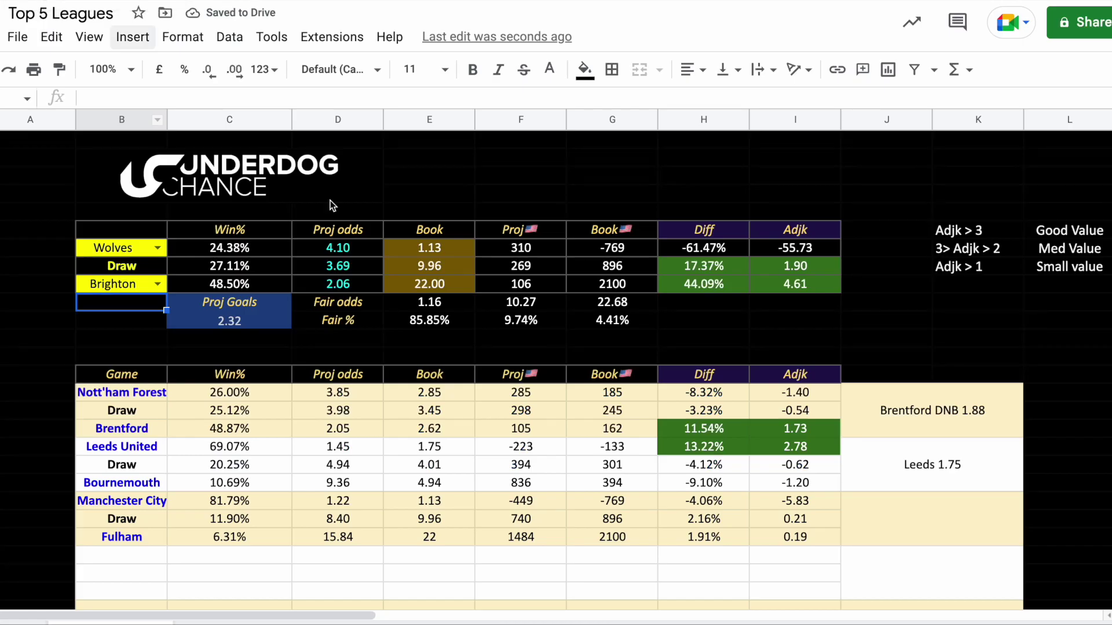
click(412, 248)
text(3.43)
key(Return)
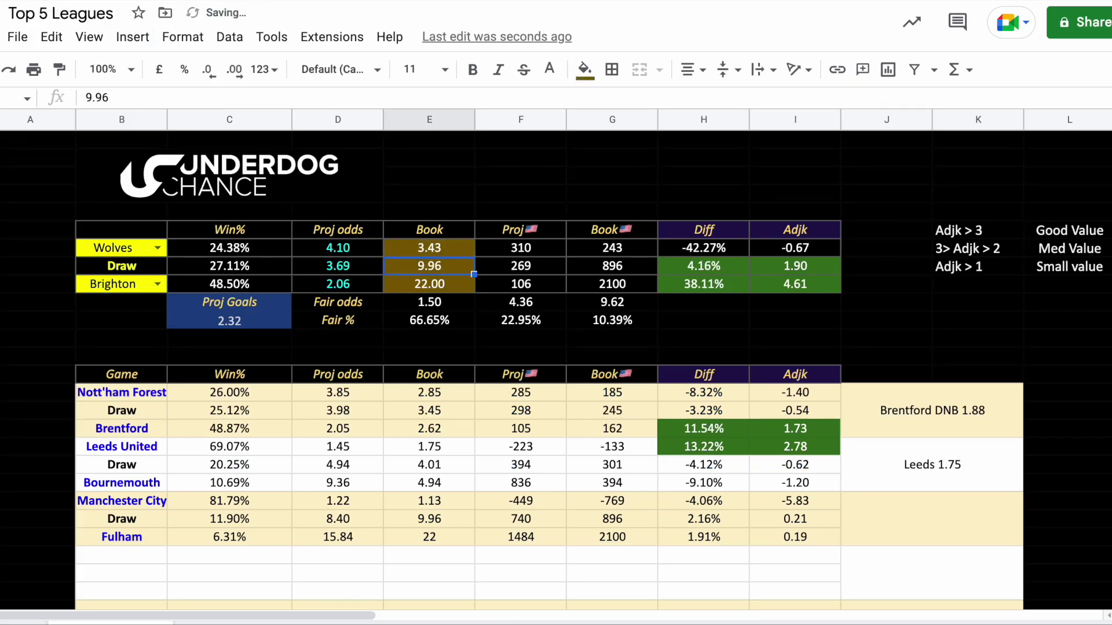
text(3.39)
key(Return)
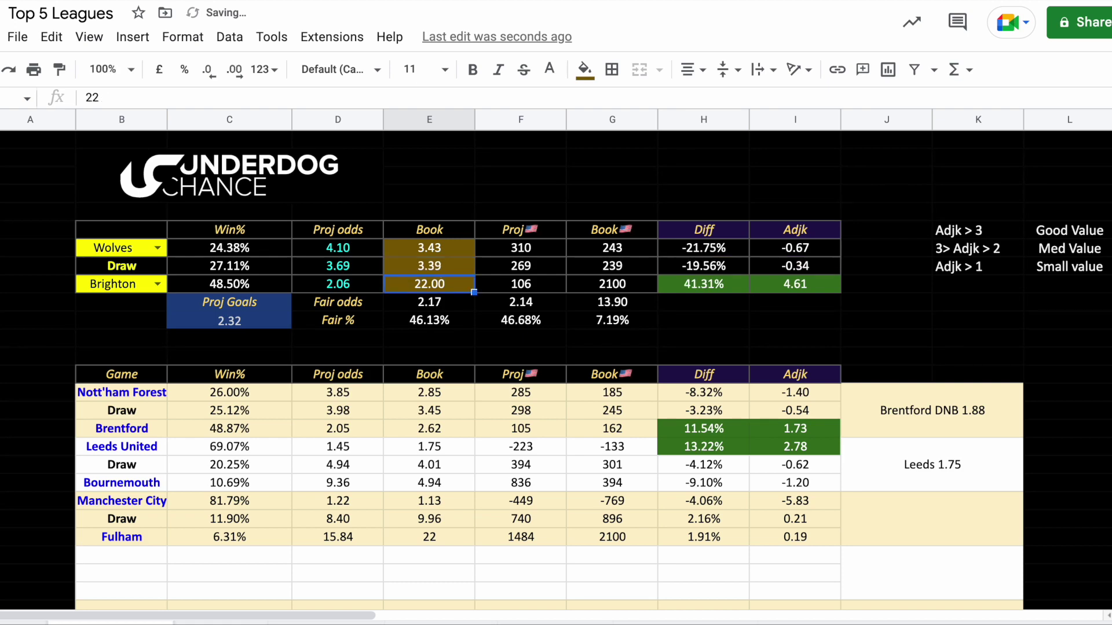
key(ctrl+Tab)
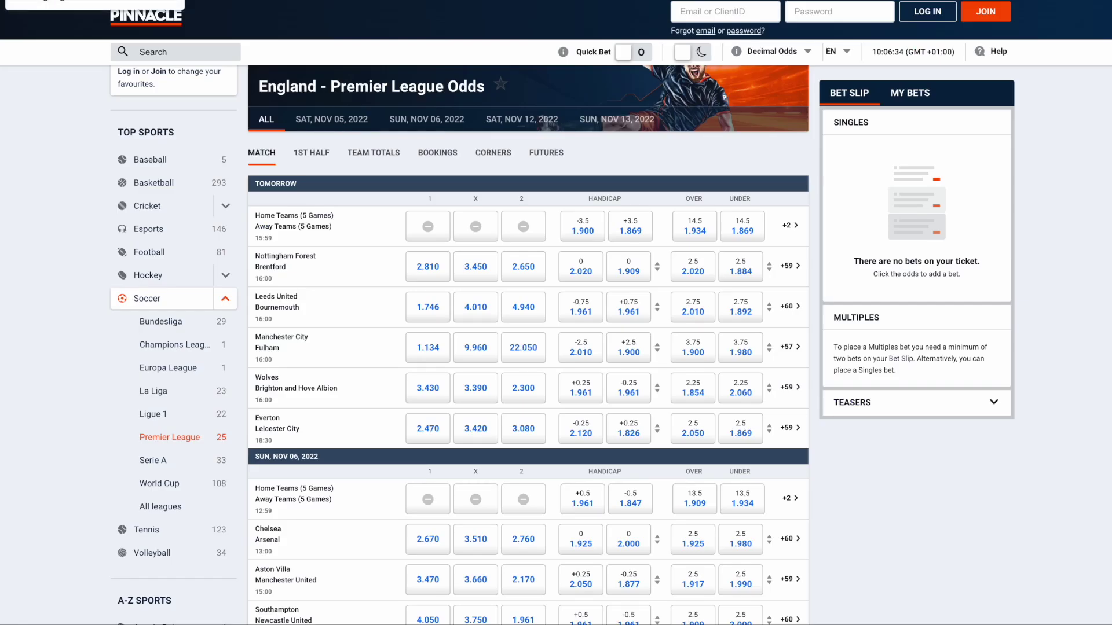
key(ctrl+shift+Tab)
text(2.3)
key(Return)
Copy the Wolves–Brighton calculator rows as values only into the Game table below the Fulham row.
drag(118, 244, 792, 282)
right_click(792, 282)
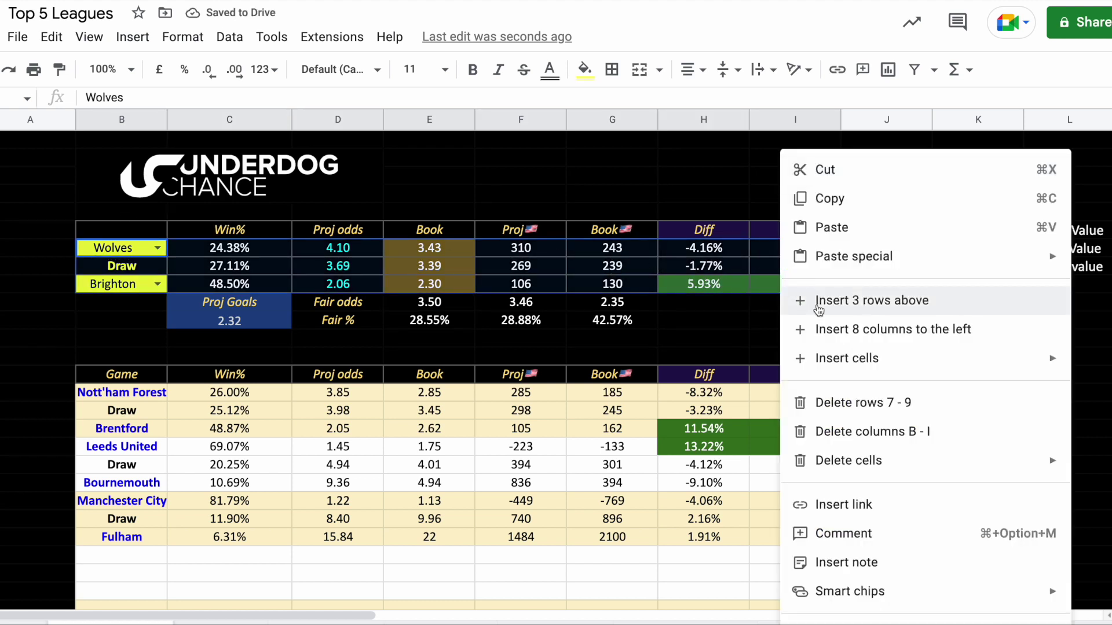
click(826, 199)
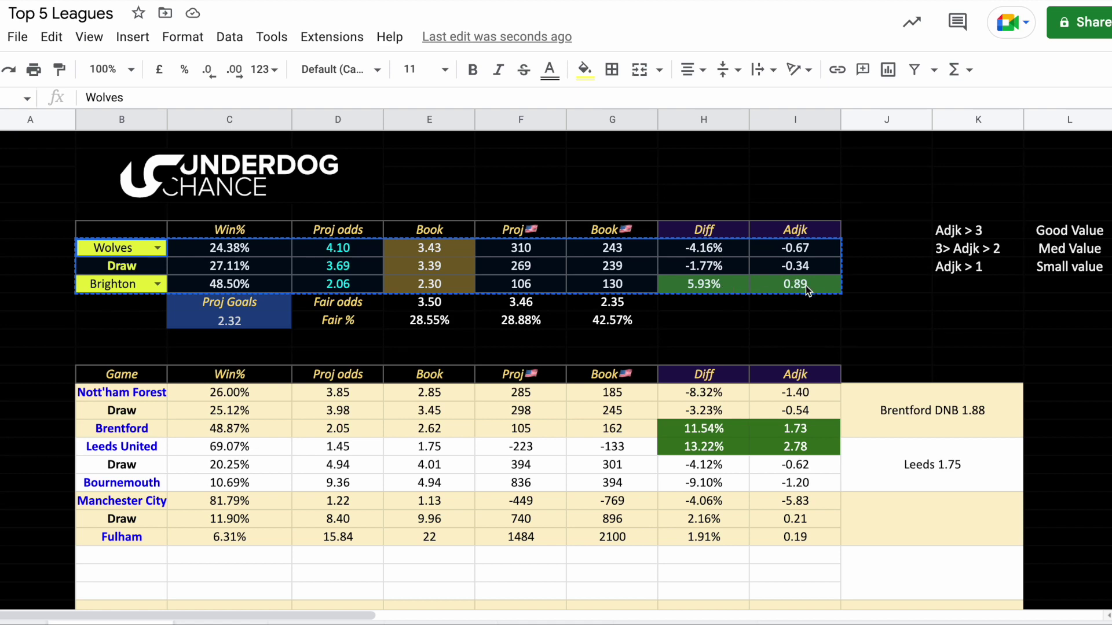
scroll(122, 432, down, 2)
right_click(122, 431)
mouse_move(204, 226)
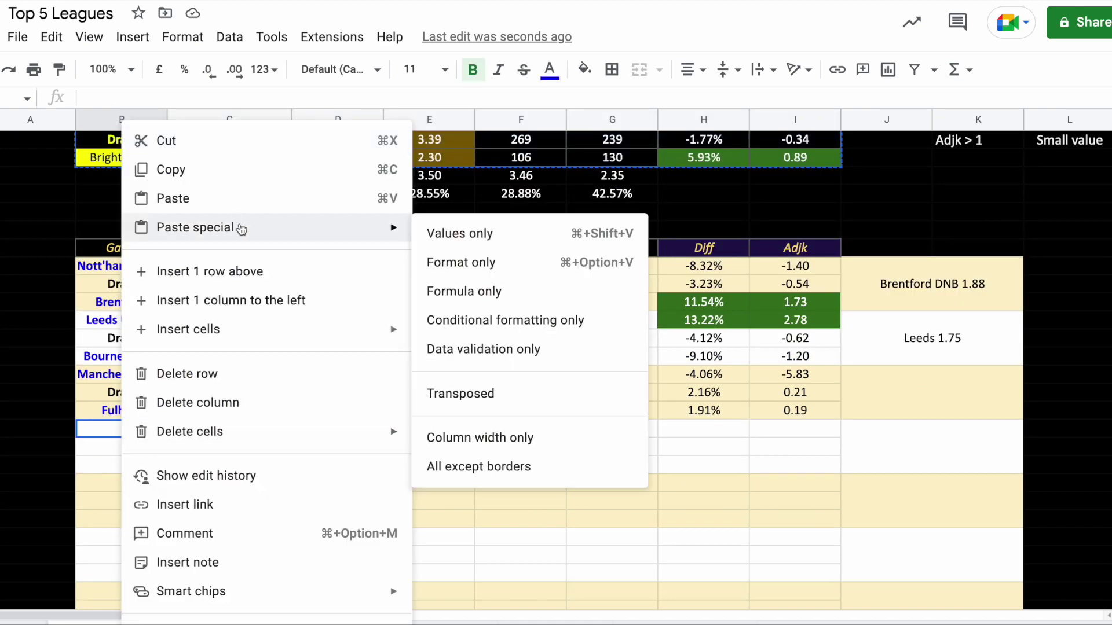
click(441, 231)
scroll(976, 231, up, 2)
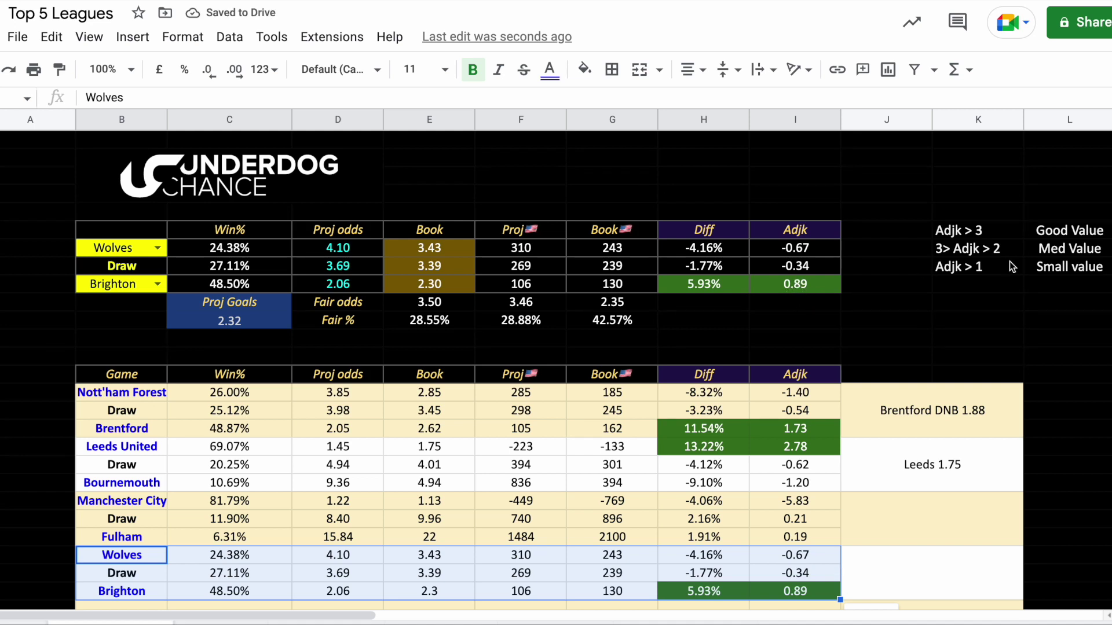
scroll(519, 286, down, 2)
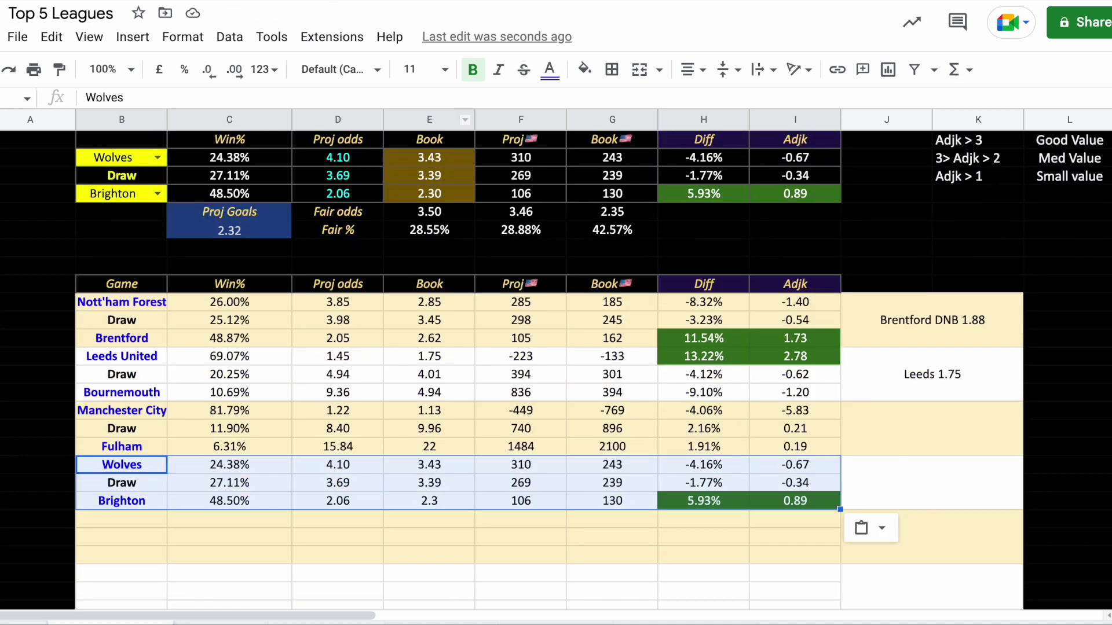
Look up the next fixture on the Pinnacle page and change the calculator matchup to Everton versus Leicester City.
click(136, 14)
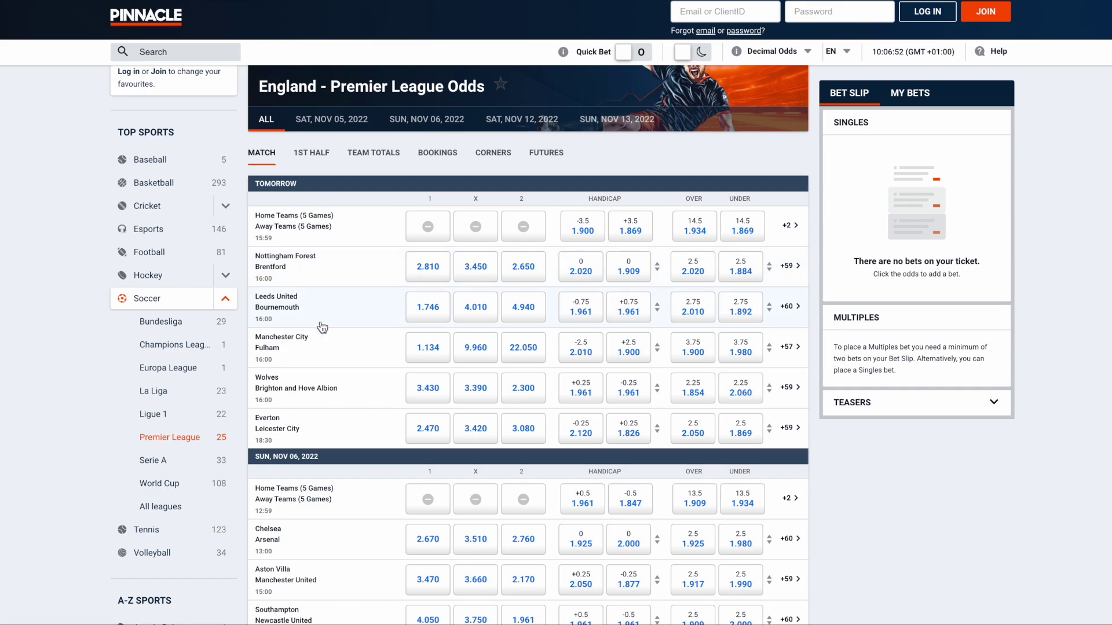
key(ctrl+Tab)
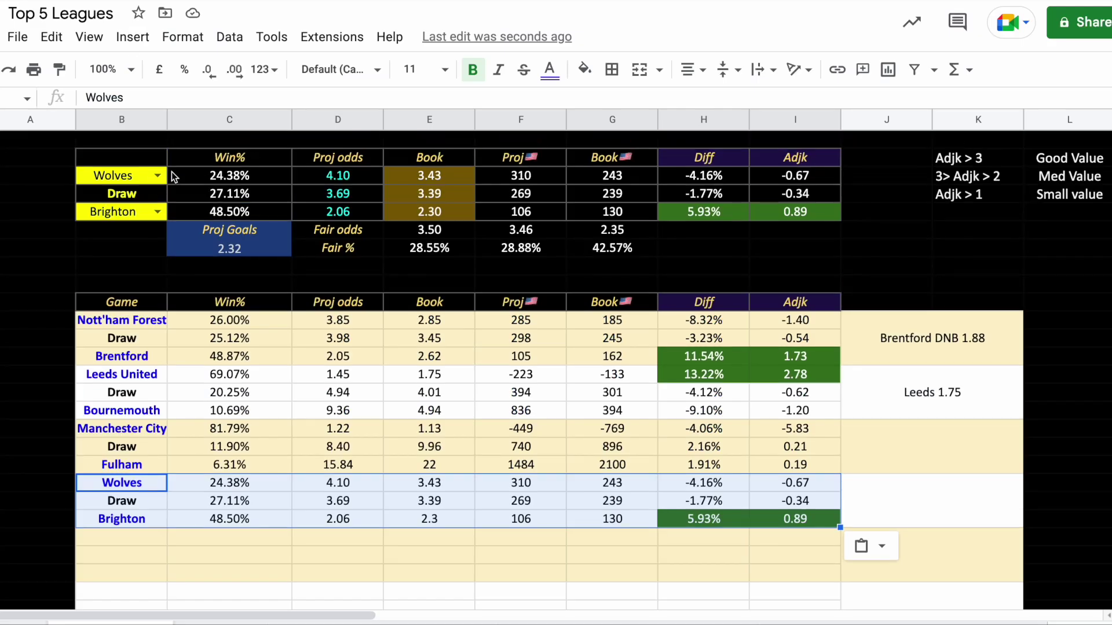
text(eve)
key(Return)
key(Down)
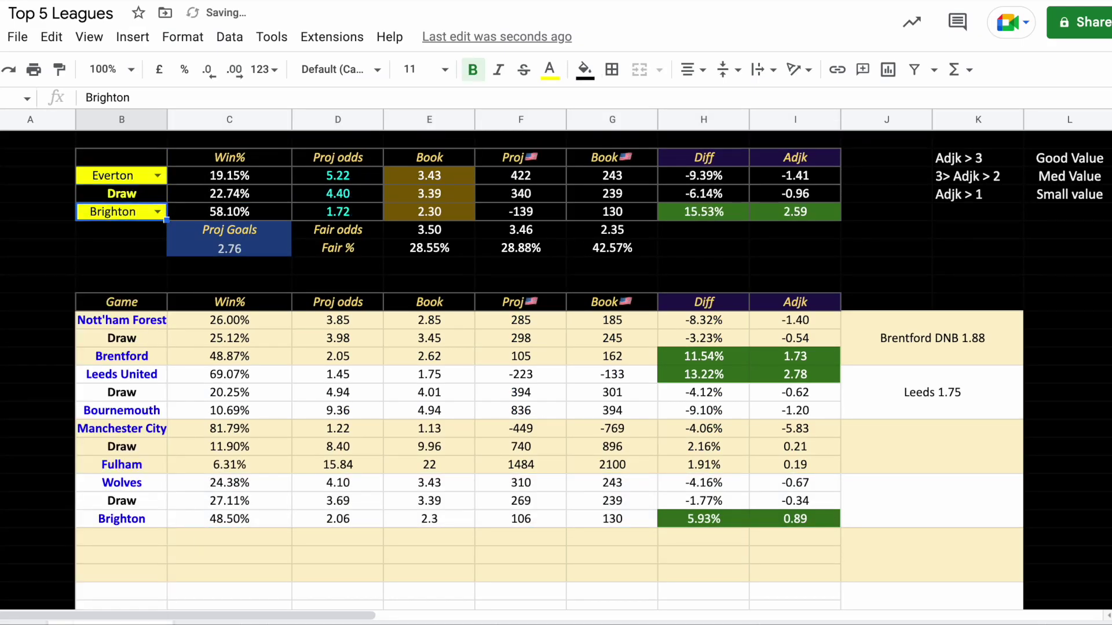
text(lei)
key(Return)
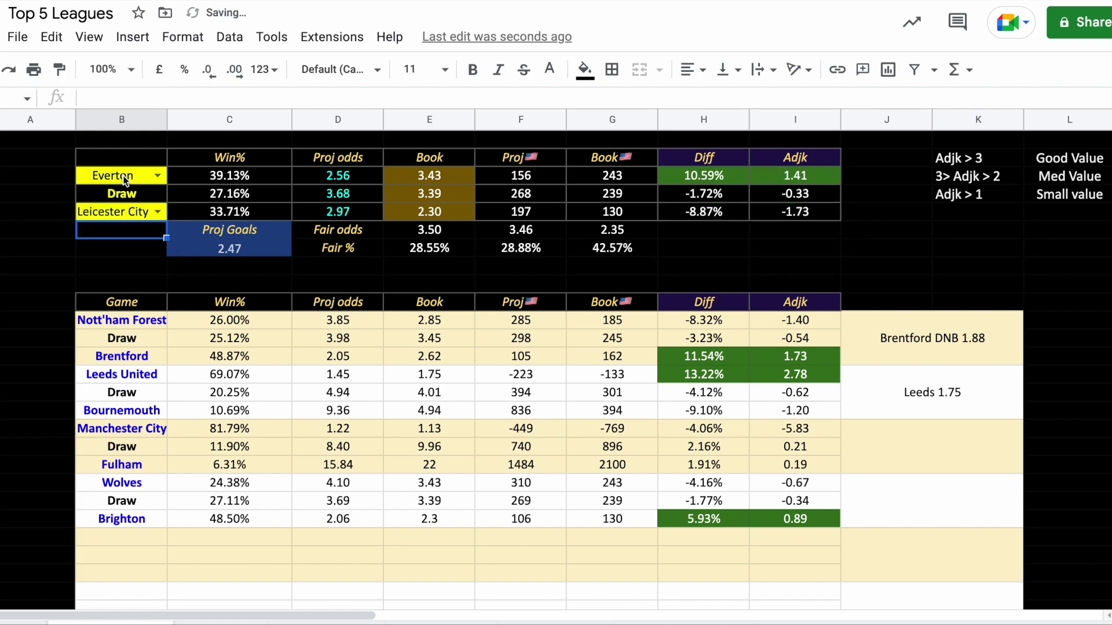
Enter Pinnacle's Book odds for Everton versus Leicester City: 2.47 home, 3.42 draw and 3.08 away.
key(ctrl+Tab)
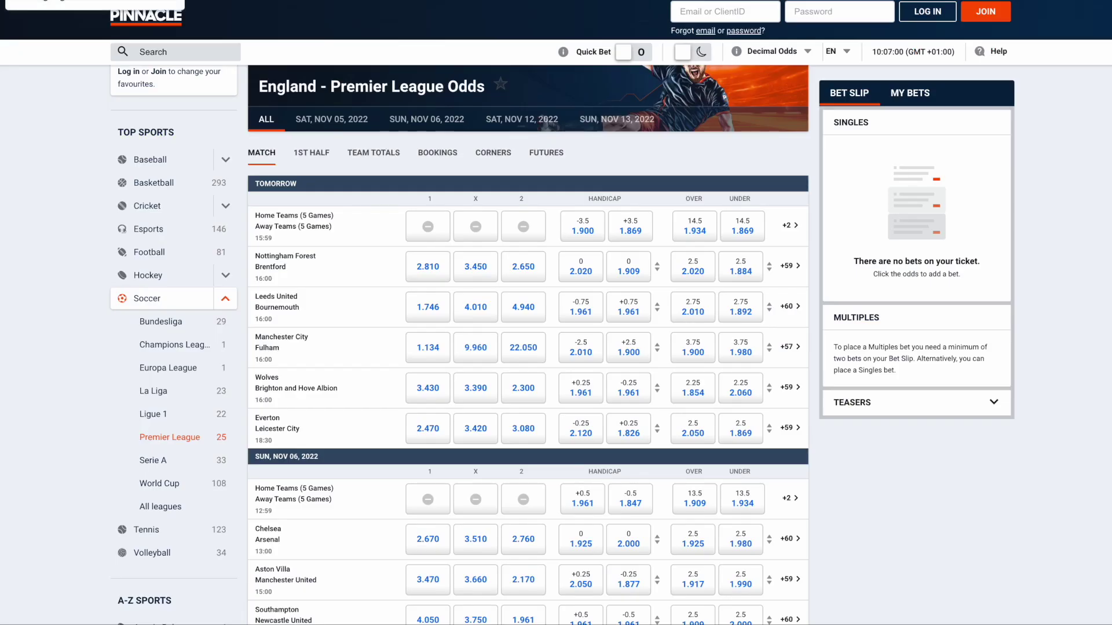
key(ctrl+Tab)
click(436, 179)
text(2.47)
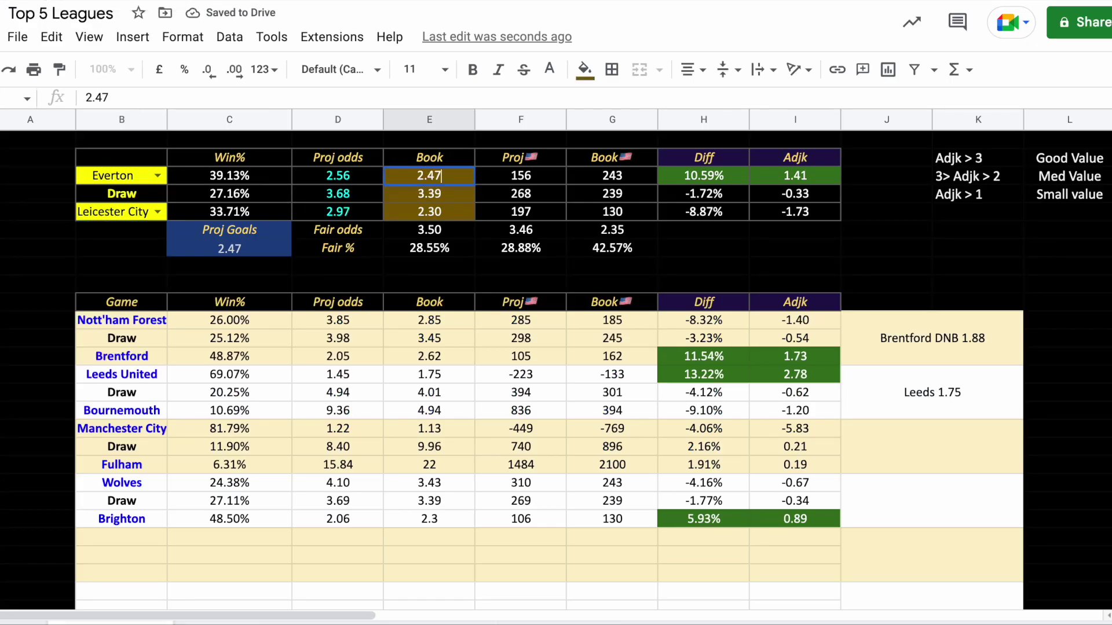
key(Return)
text(3.42)
key(Return)
key(ctrl+Tab)
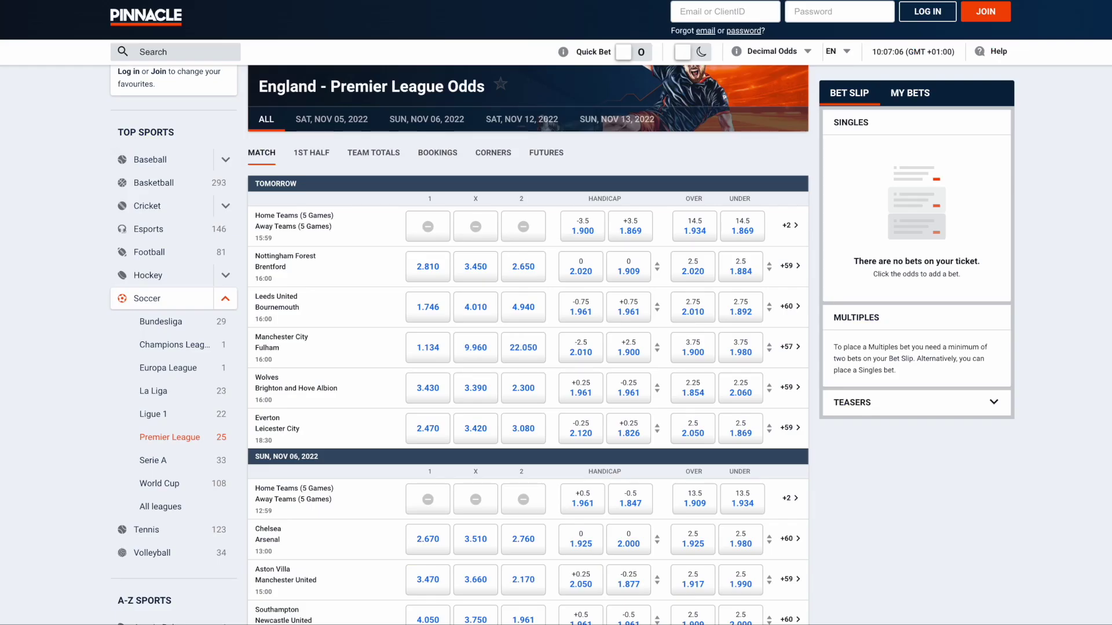
key(ctrl+shift+Tab)
text(3.08)
key(Return)
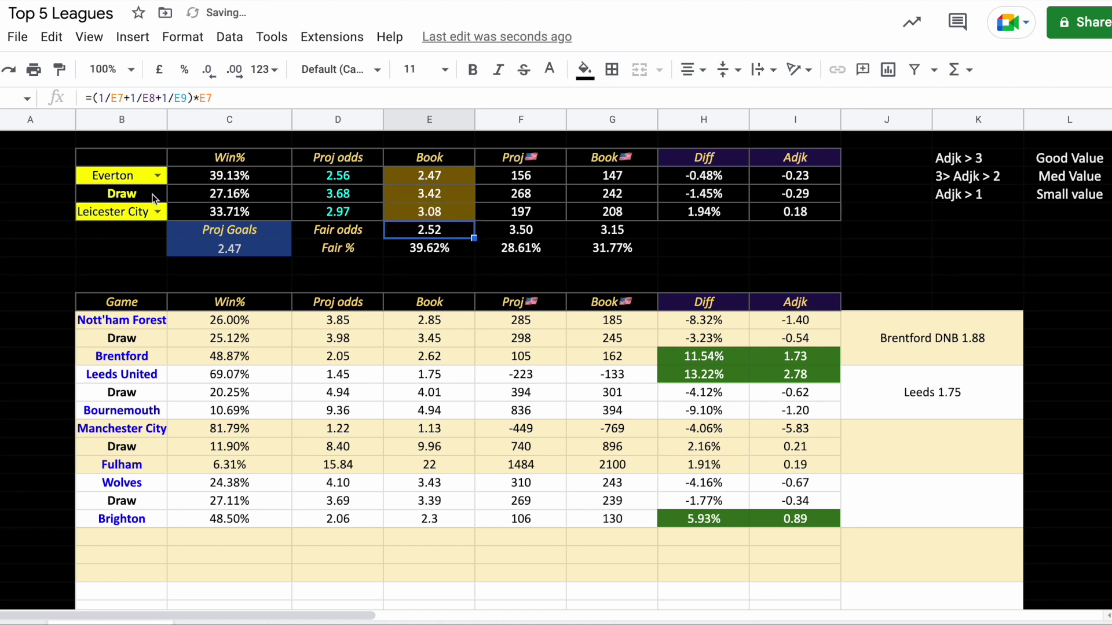
Copy the Everton–Leicester City calculator rows as values only into the Game table below the Brighton row.
click(139, 176)
drag(695, 213, 773, 211)
right_click(731, 186)
click(765, 196)
right_click(131, 536)
mouse_move(259, 106)
click(458, 112)
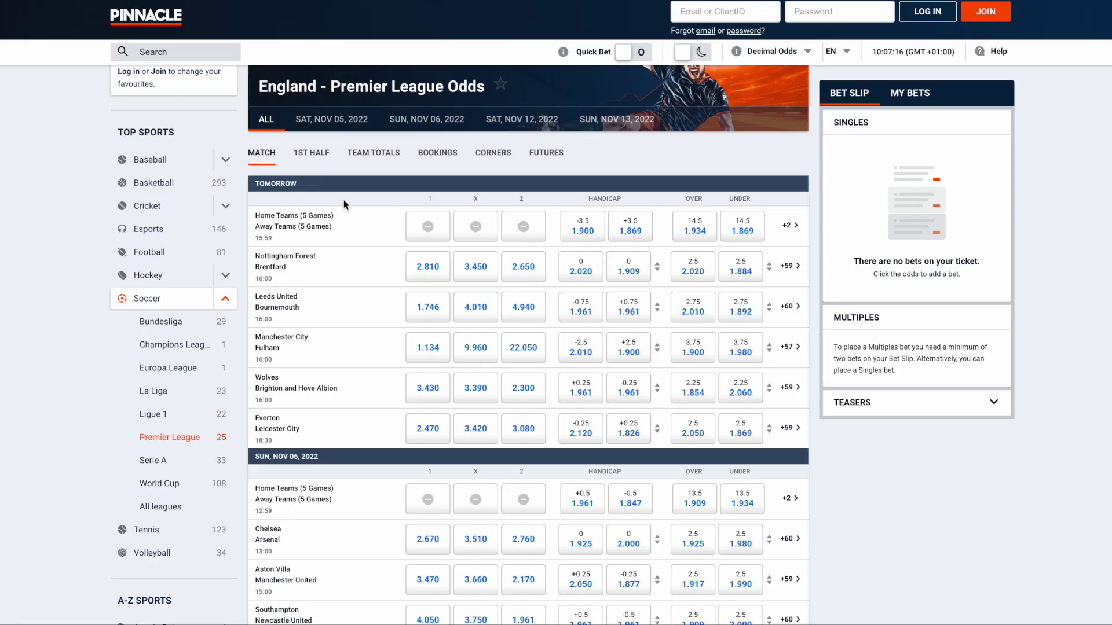
Look up the first Sunday fixture on the Pinnacle page and change the calculator matchup to Chelsea versus Arsenal.
scroll(376, 164, down, 5)
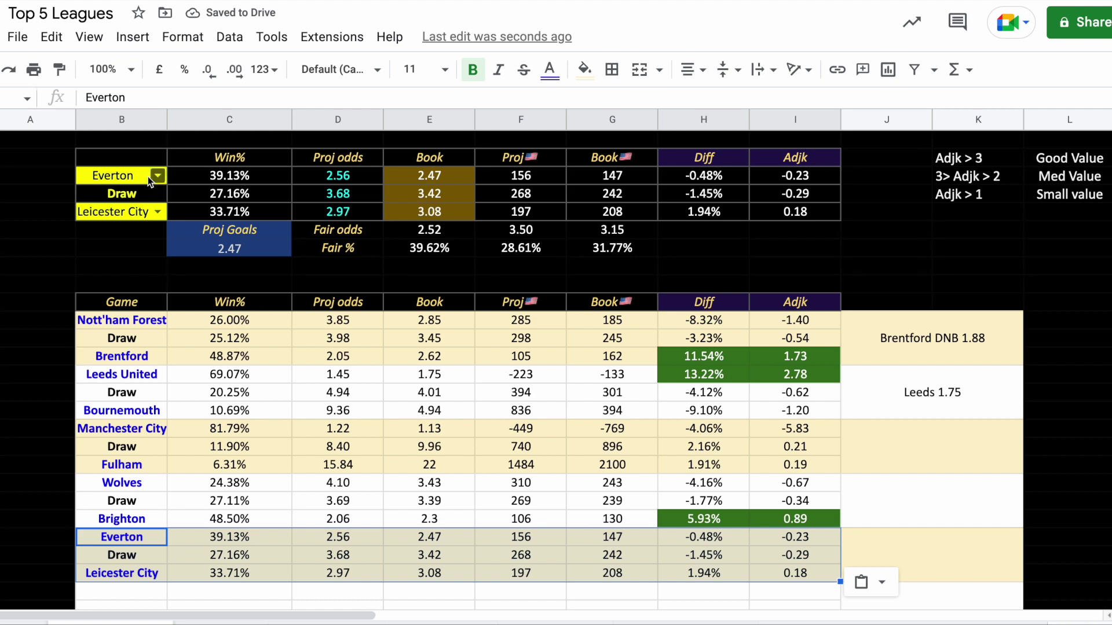
click(148, 181)
click(157, 176)
text(che)
key(Return)
key(Down)
text(ars)
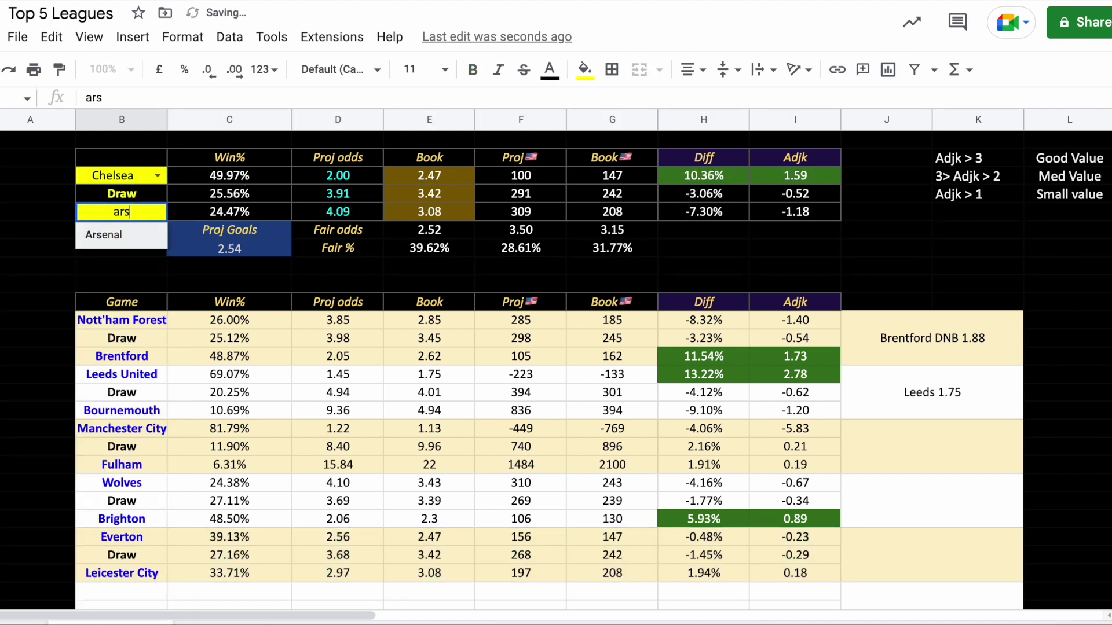
key(Return)
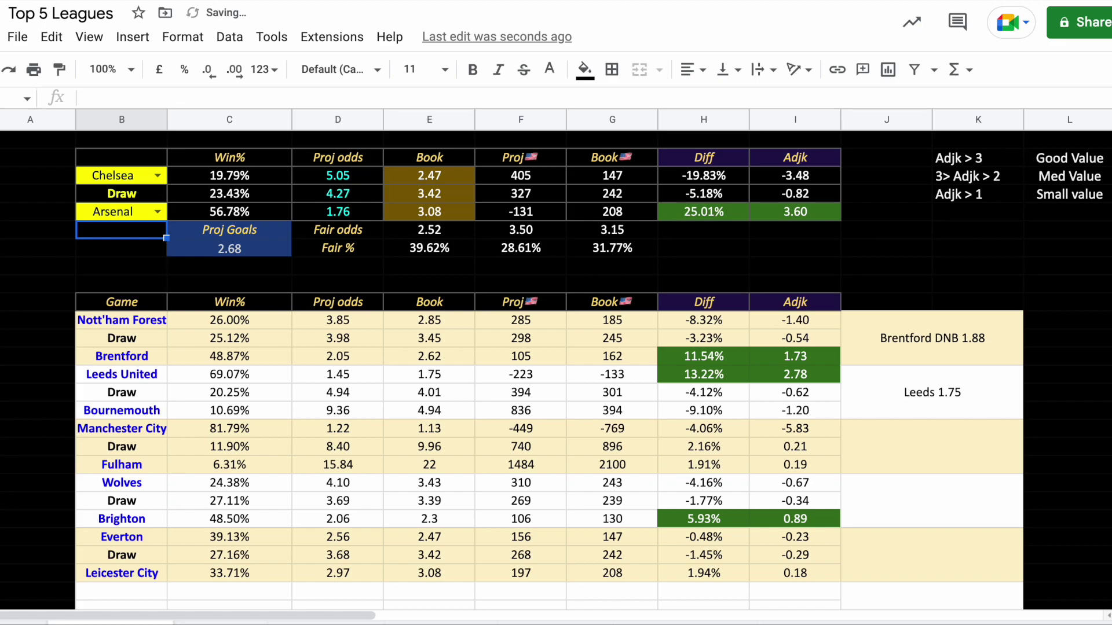
Enter Pinnacle's Book odds for Chelsea versus Arsenal: 2.67 home, 3.51 draw and 2.76 away.
key(ctrl+Tab)
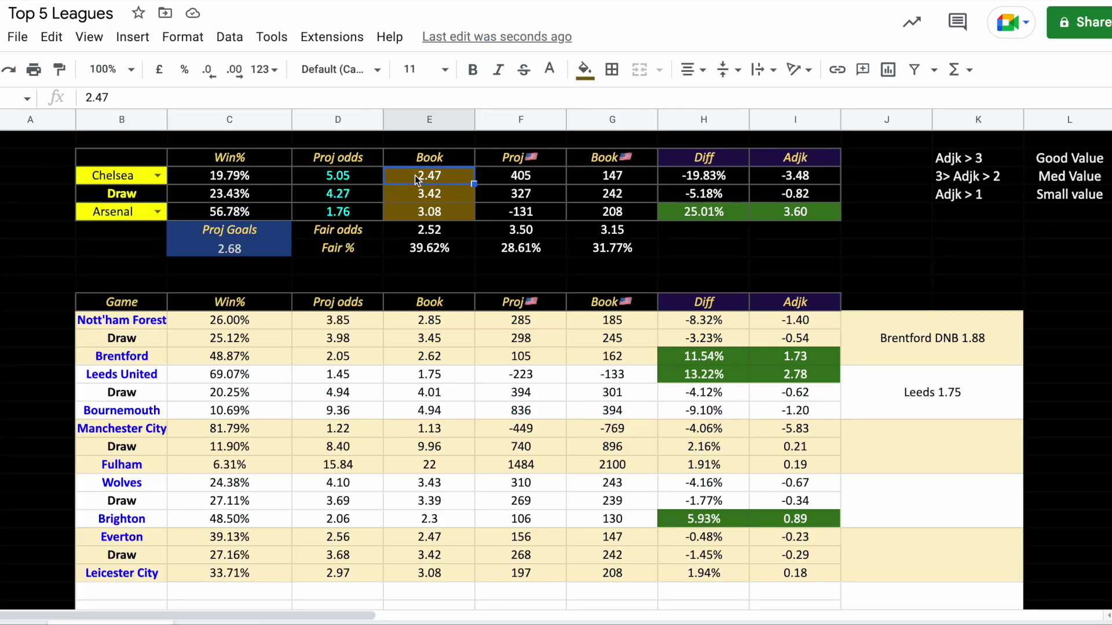
text(2.,)
text(67)
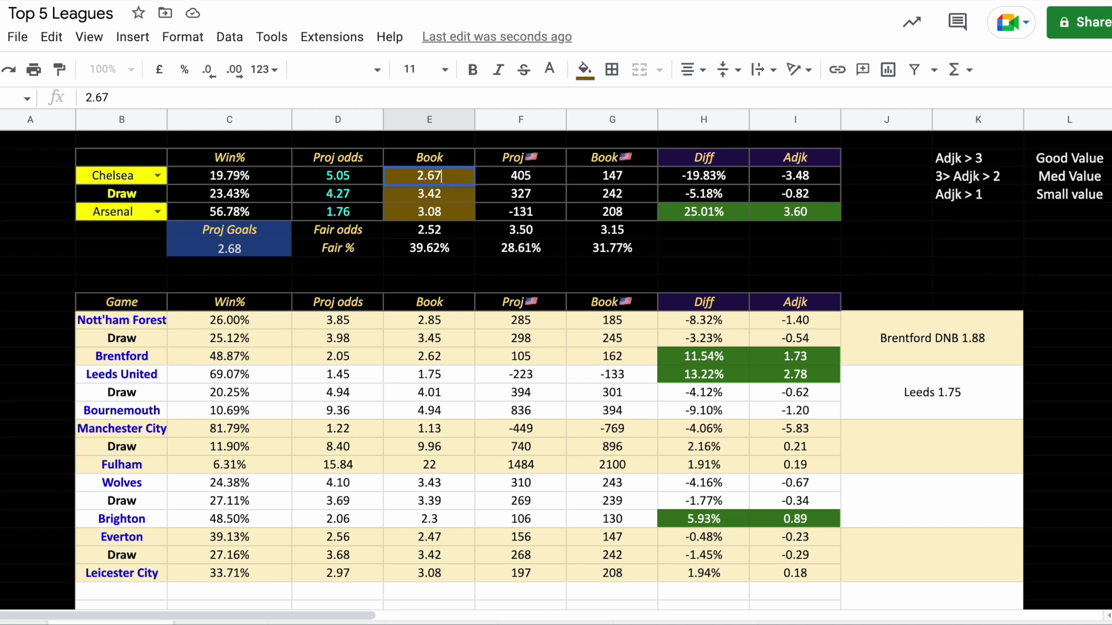
key(Return)
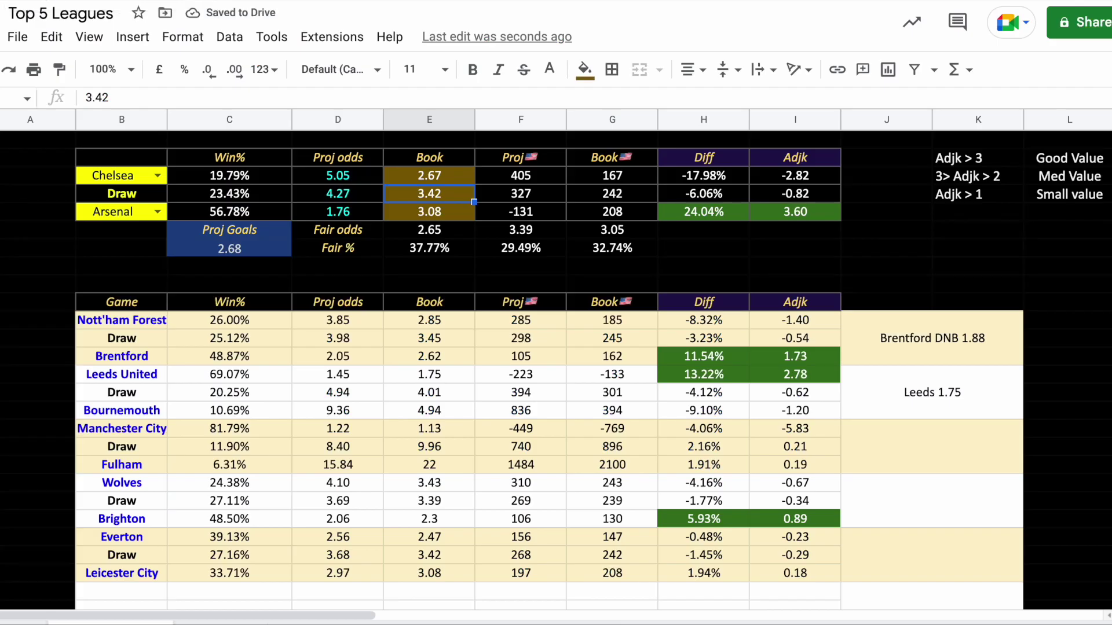
text(3.51)
key(Return)
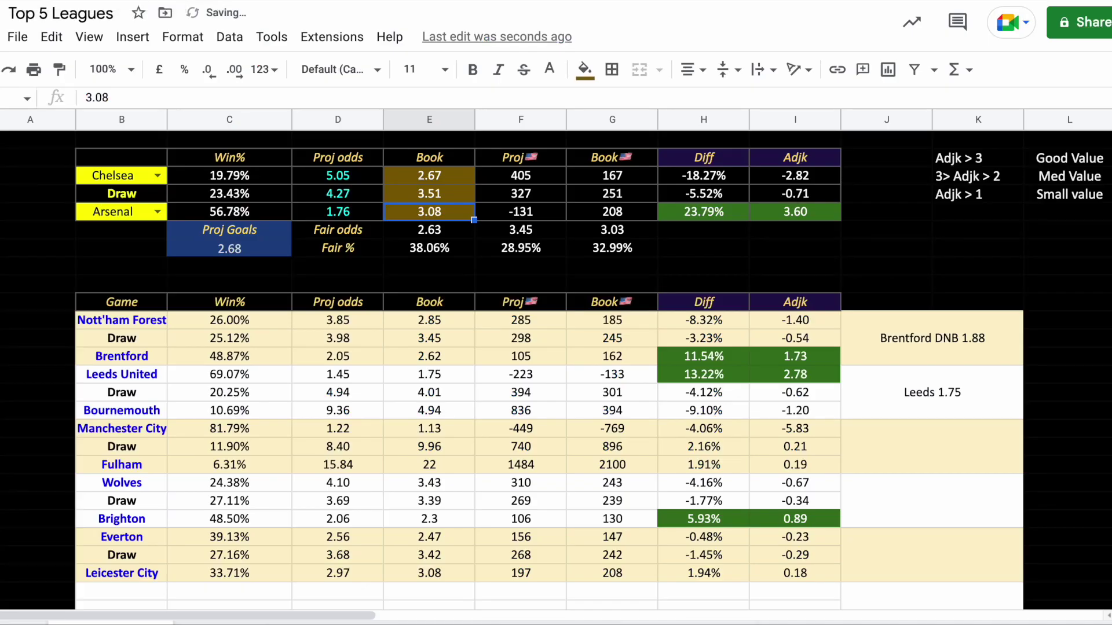
text(2.76)
key(Return)
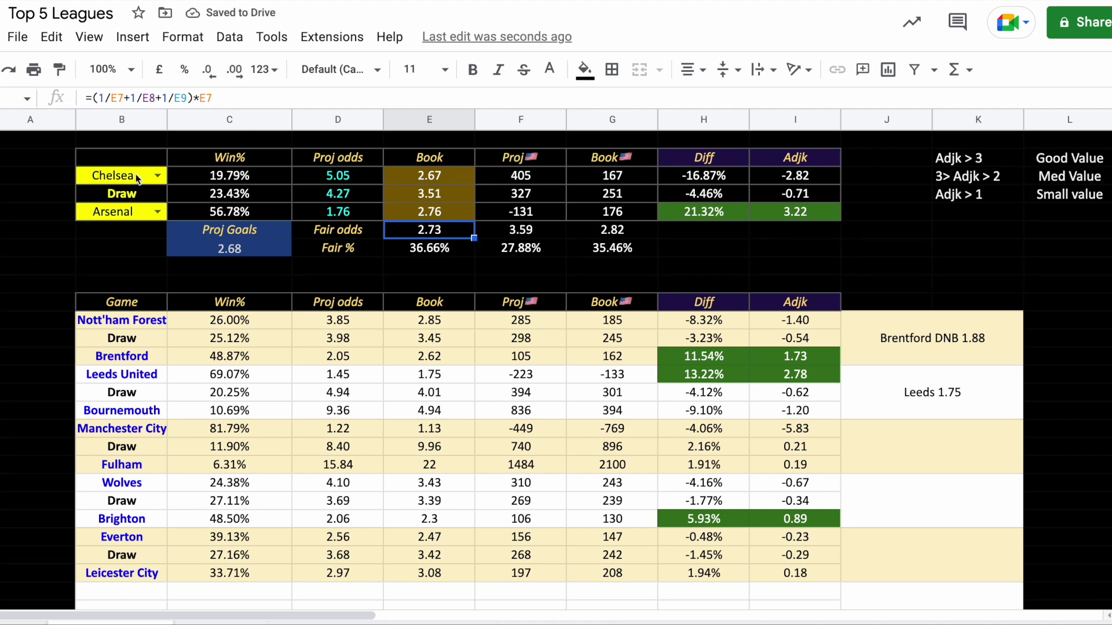
Copy the Chelsea–Arsenal calculator rows as values only into the Game table below the Leicester City row.
drag(137, 176, 790, 213)
right_click(791, 213)
click(811, 197)
scroll(180, 201, down, 5)
click(131, 339)
right_click(131, 339)
mouse_move(199, 225)
click(429, 231)
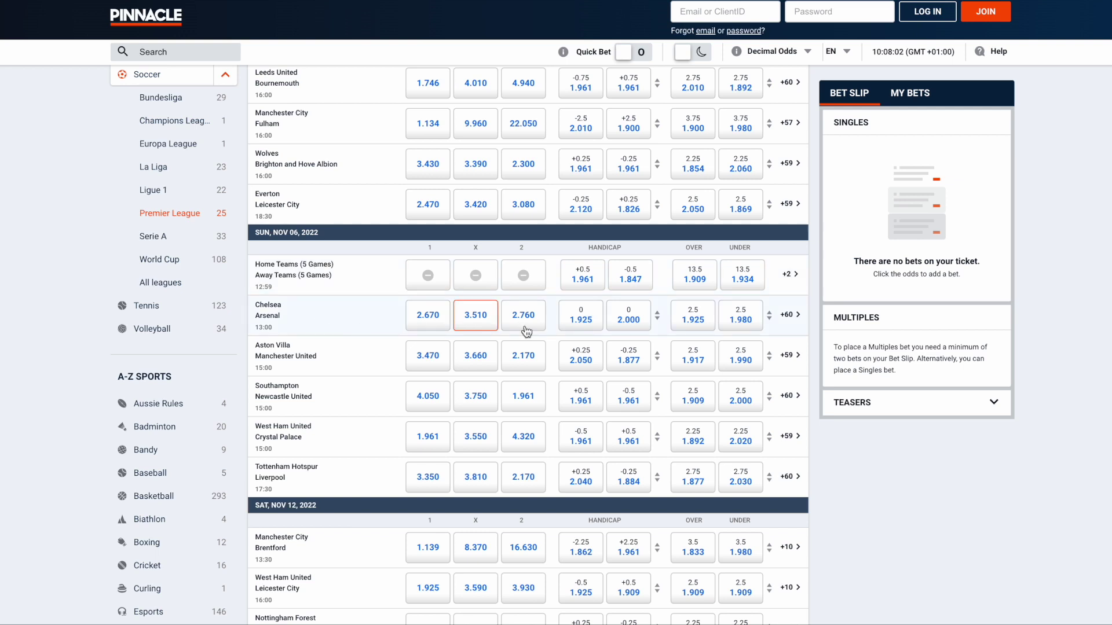
Check Pinnacle's alternative handicap lines for Chelsea–Arsenal and record the pick "Arsenal +0.5 / DNB" in the merged cell beside that game.
click(660, 320)
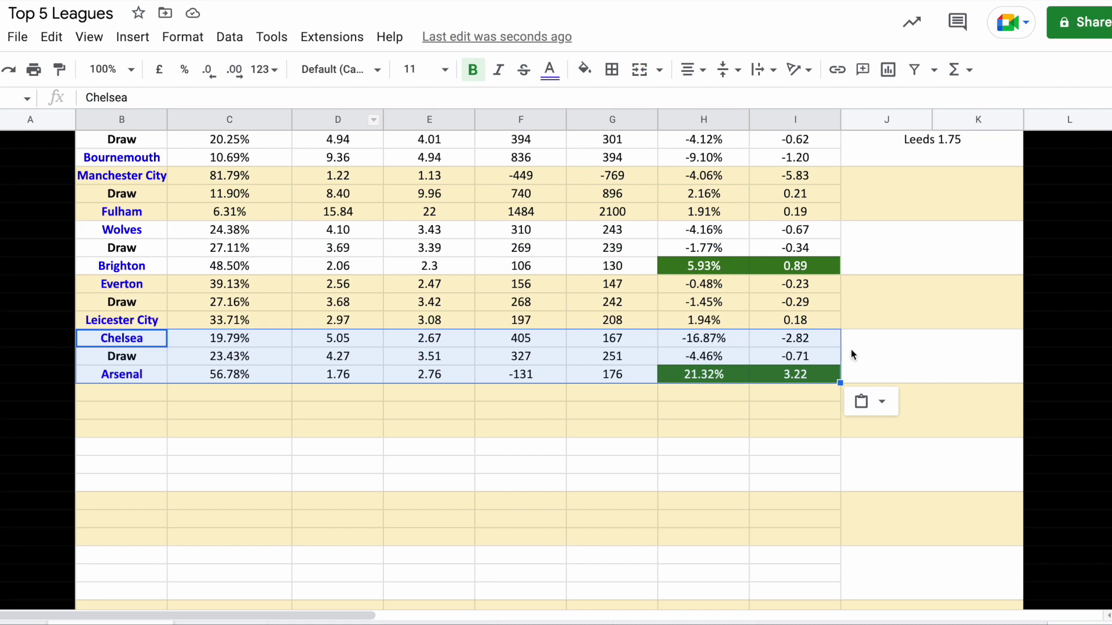
click(850, 349)
text(Arsenal )
text(0.5)
key(BackSpace)
key(BackSpace)
key(BackSpace)
text(+0.5 / DNB)
key(Return)
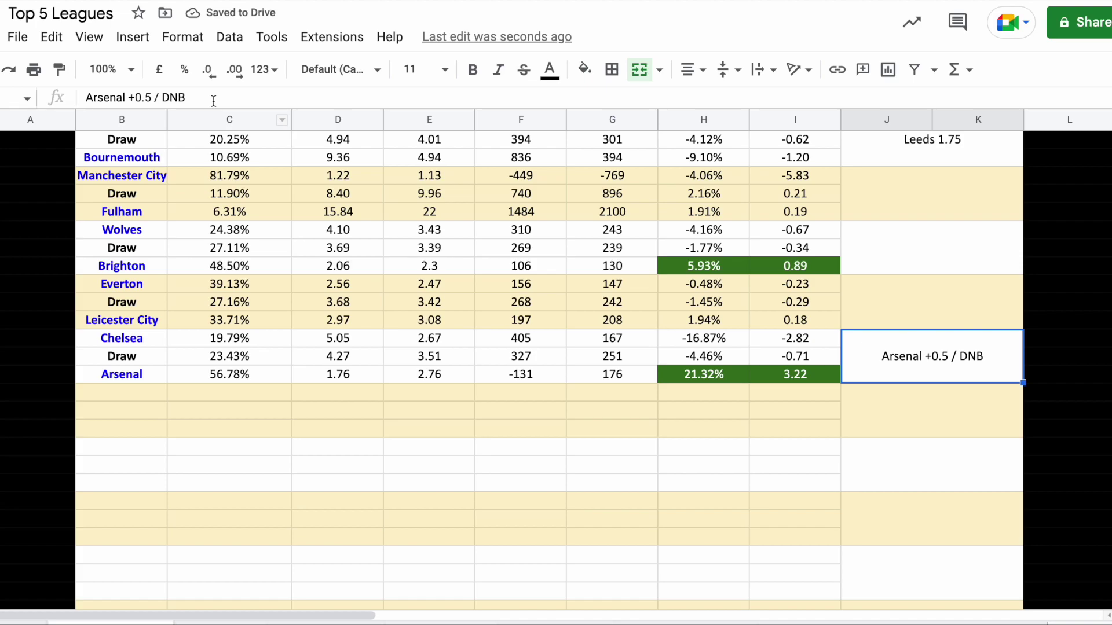
key(alt+Tab)
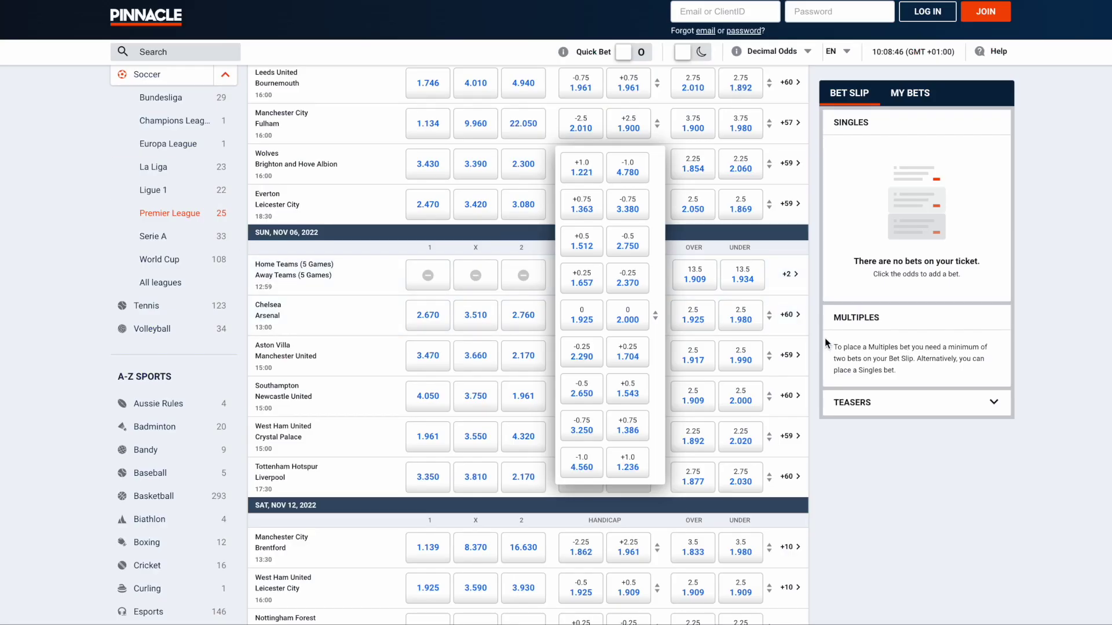
click(412, 340)
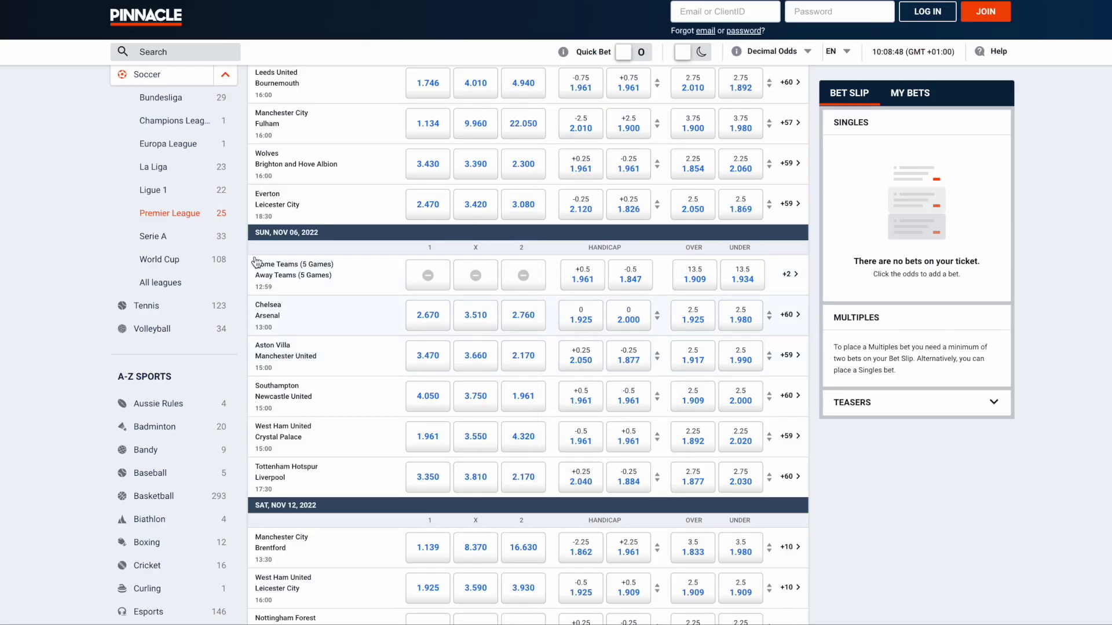
Return to the spreadsheet and change the calculator matchup to Aston Villa versus Manchester Utd.
key(alt+Tab)
scroll(189, 199, up, 5)
click(114, 252)
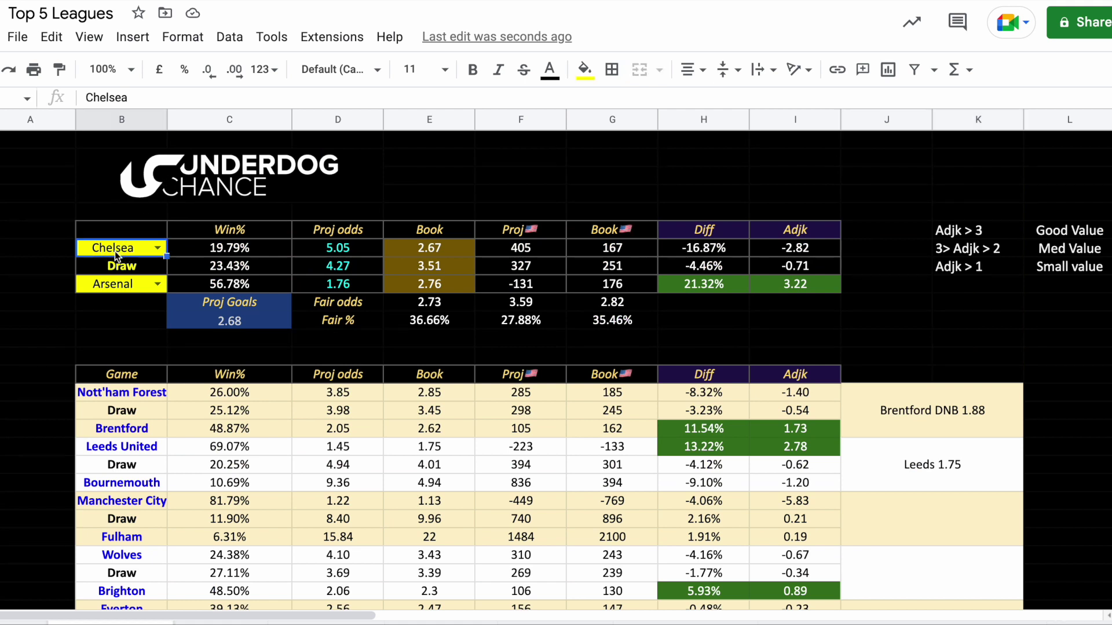
text(ast)
key(Return)
key(Down)
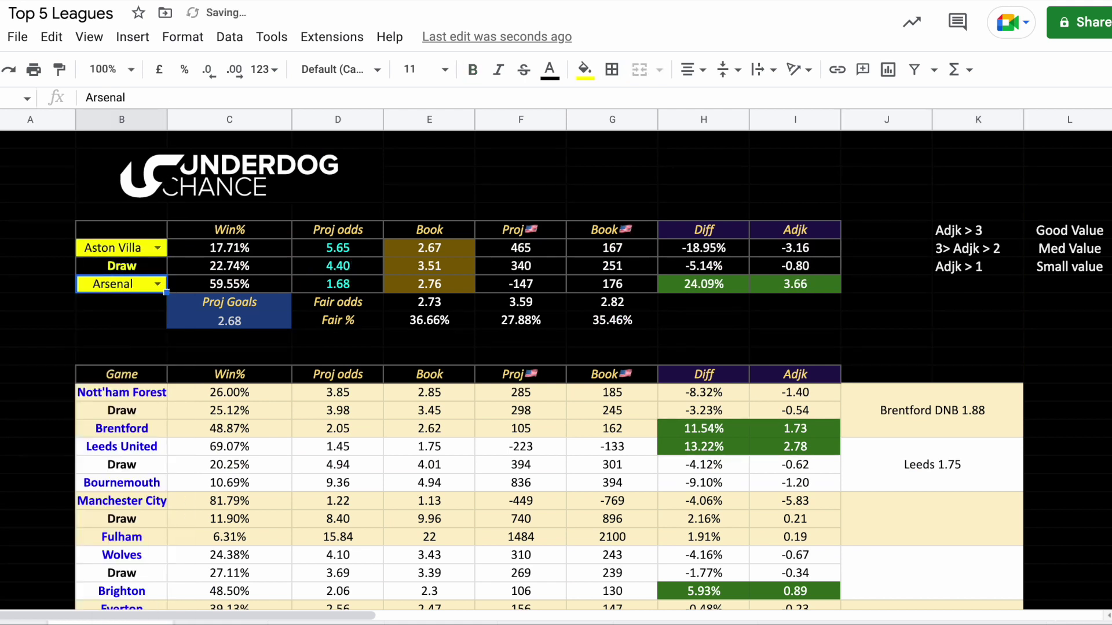
text(man)
key(Down)
key(Return)
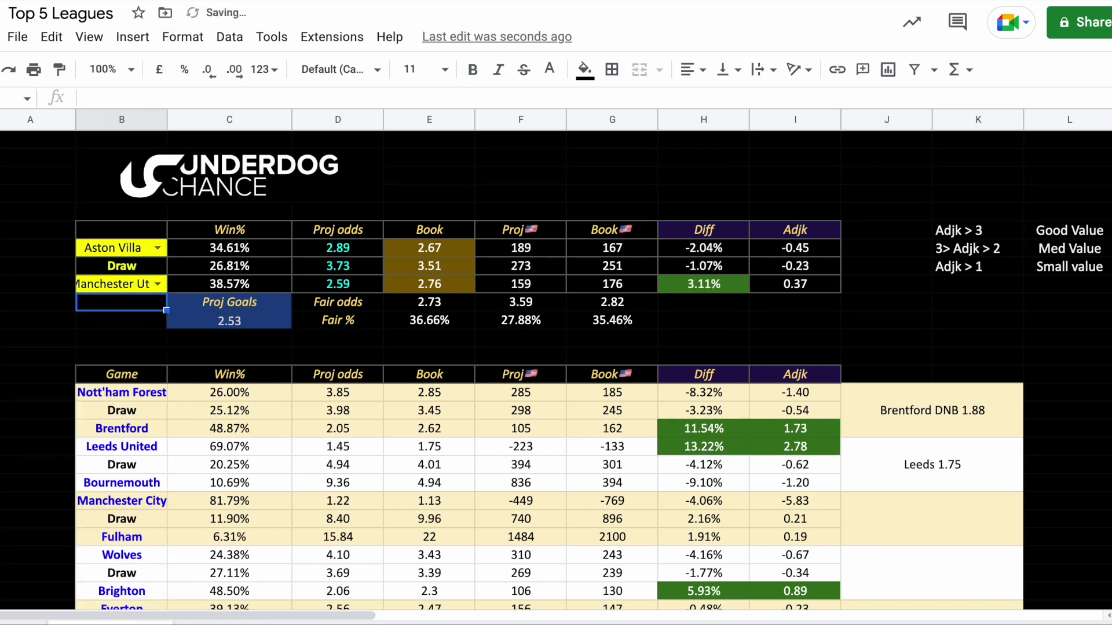
Look up Pinnacle's Aston Villa–Manchester United odds and enter them as Book odds: 3.47 home, 3.66 draw and 2.17 away.
key(alt+Tab)
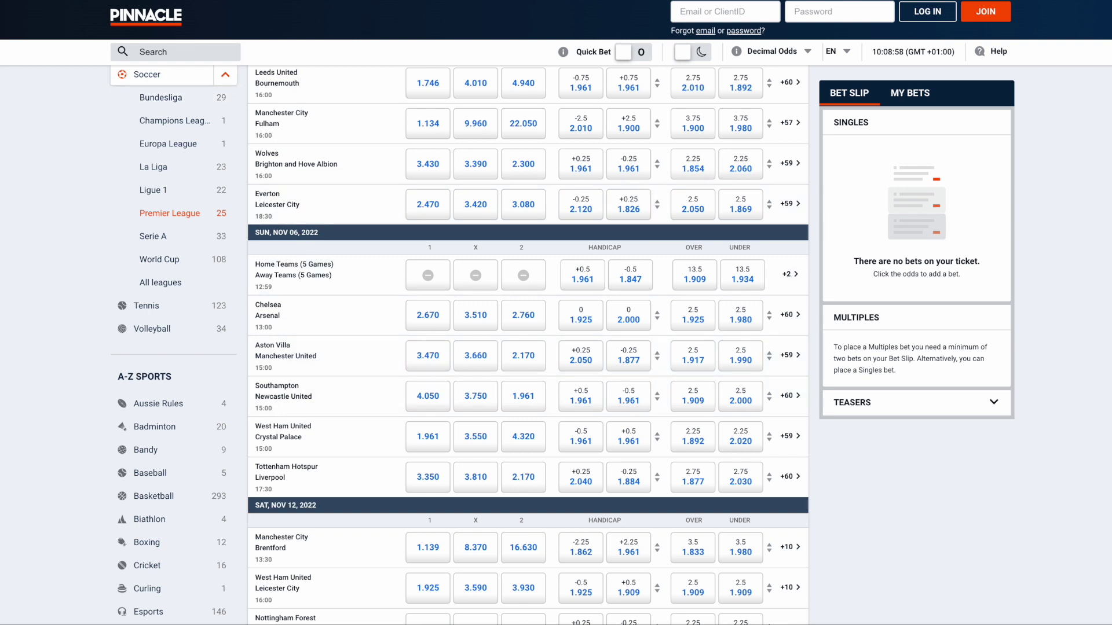
key(alt+Tab)
click(405, 266)
key(Up)
text(34)
key(BackSpace)
text(.47)
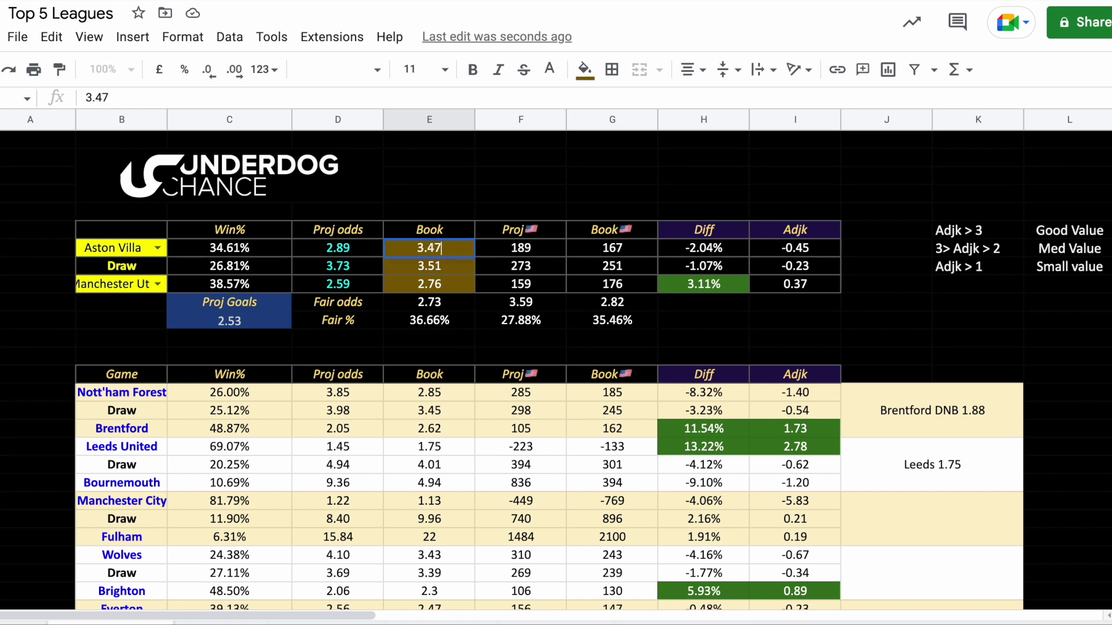
key(Return)
text(3.66)
key(Return)
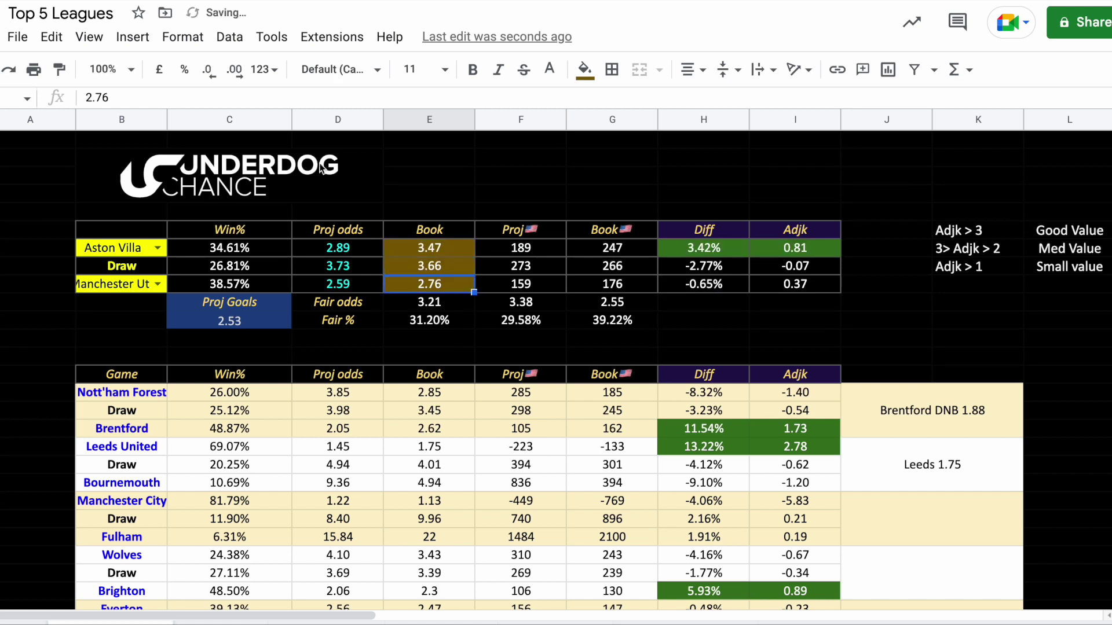
key(alt+Tab)
key(alt+Tab)
text(2.17)
key(Return)
Copy the Aston Villa–Manchester Utd calculator rows as values only into the Game table below the Arsenal row.
drag(142, 255, 793, 280)
right_click(617, 274)
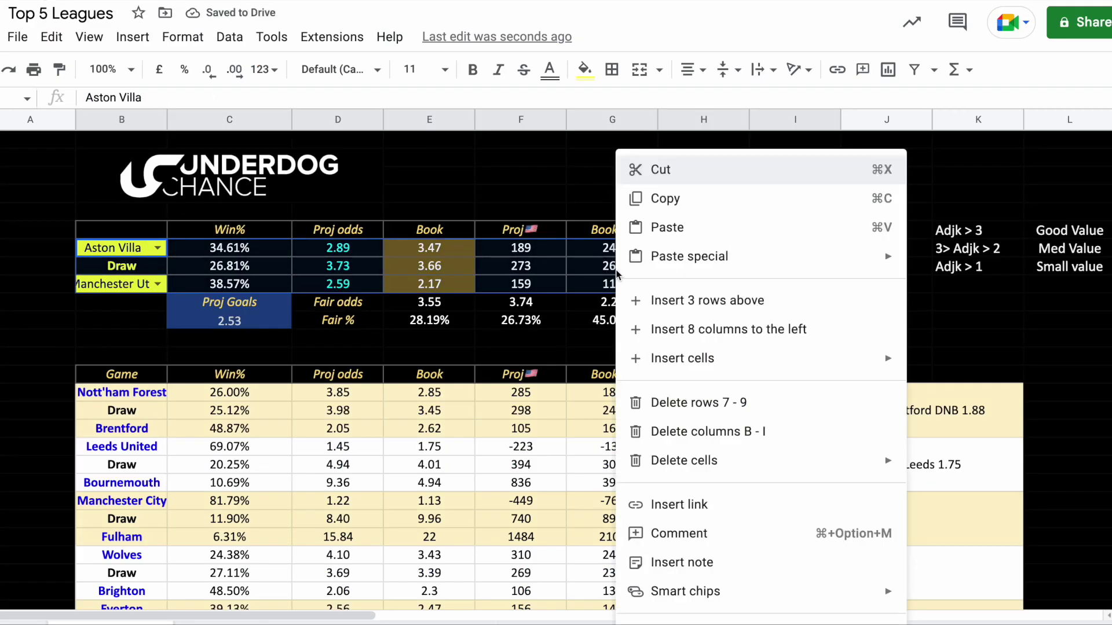
click(664, 199)
scroll(231, 269, down, 5)
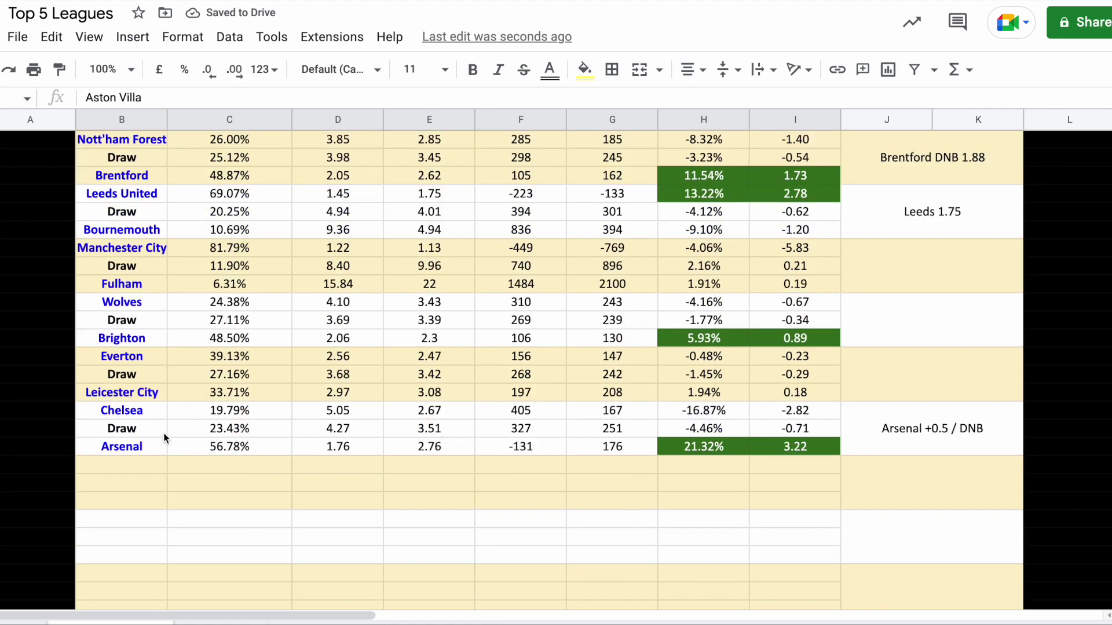
right_click(139, 465)
click(518, 230)
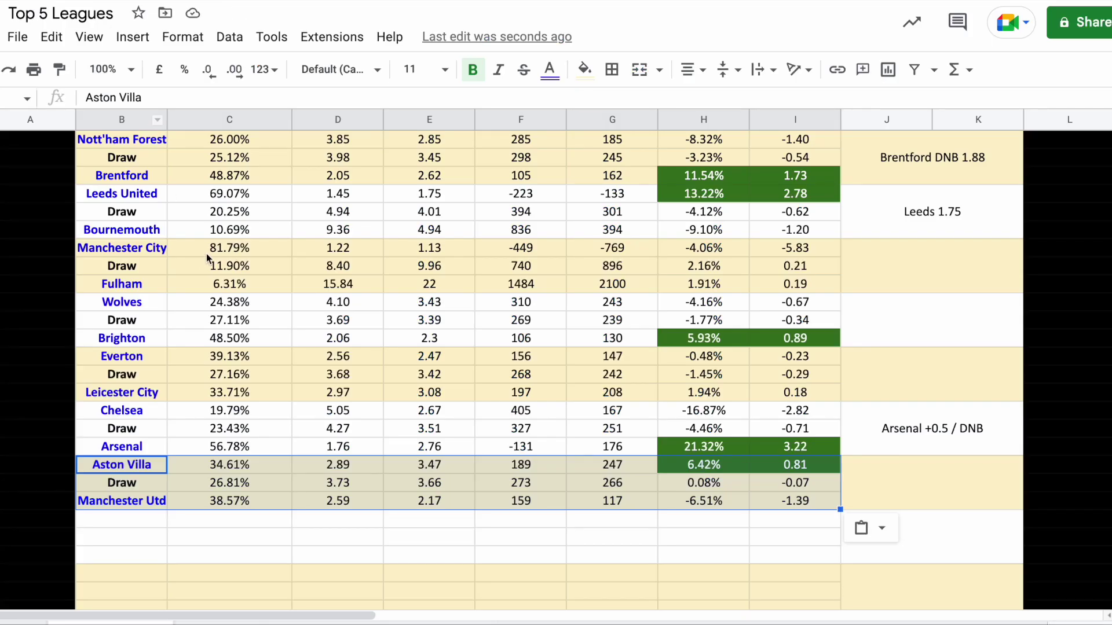
Change the calculator matchup to Southampton versus Newcastle Utd.
scroll(131, 234, up, 5)
text(sou)
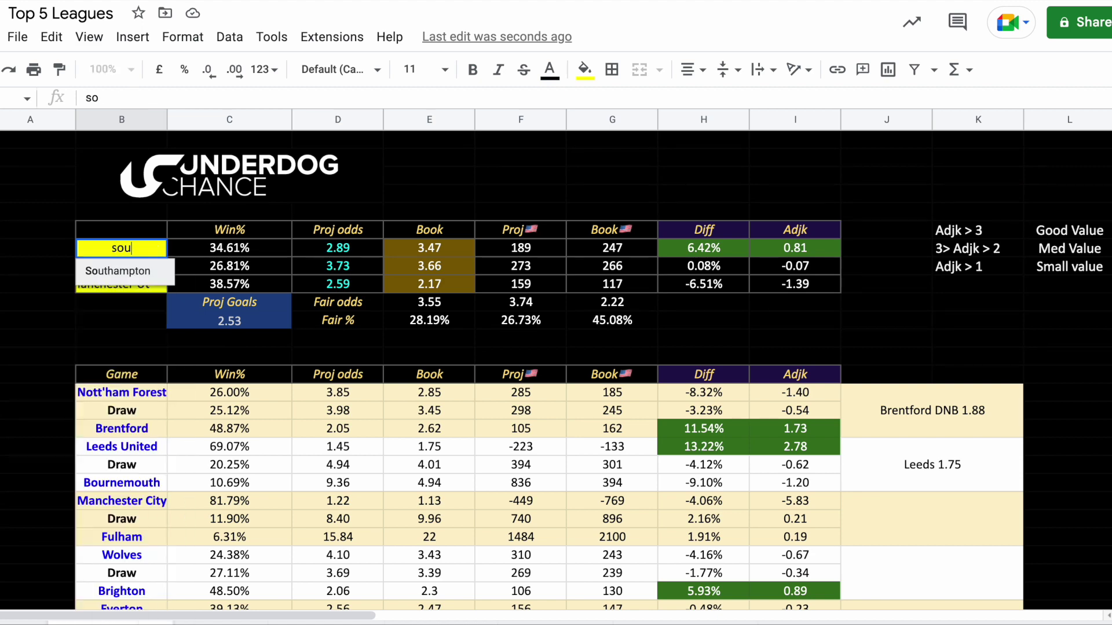
key(Return)
key(Down)
text(new)
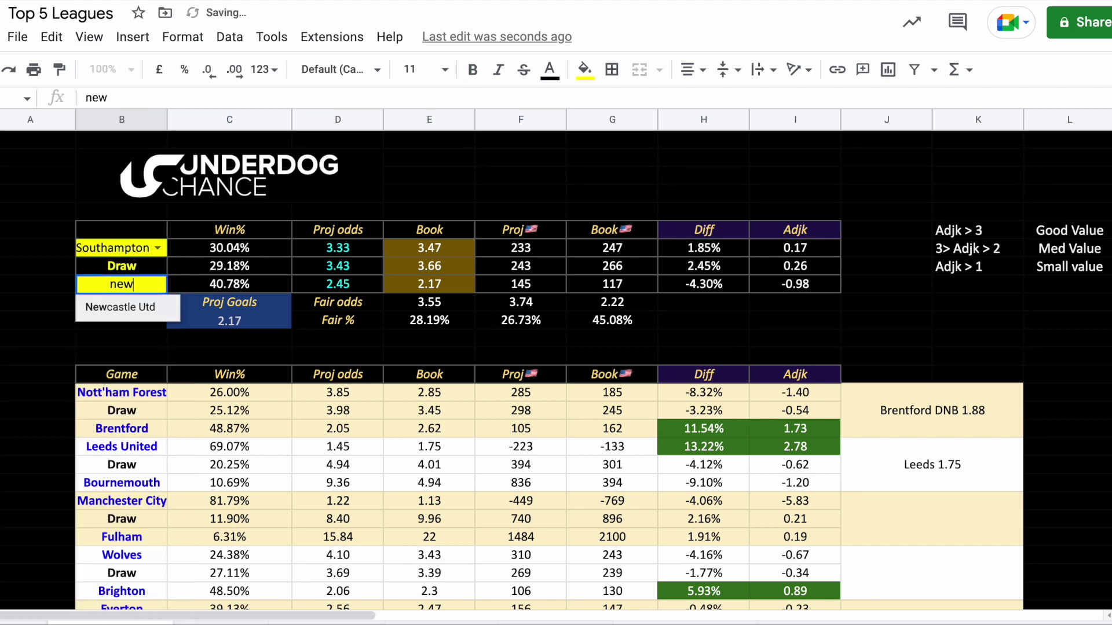
key(Return)
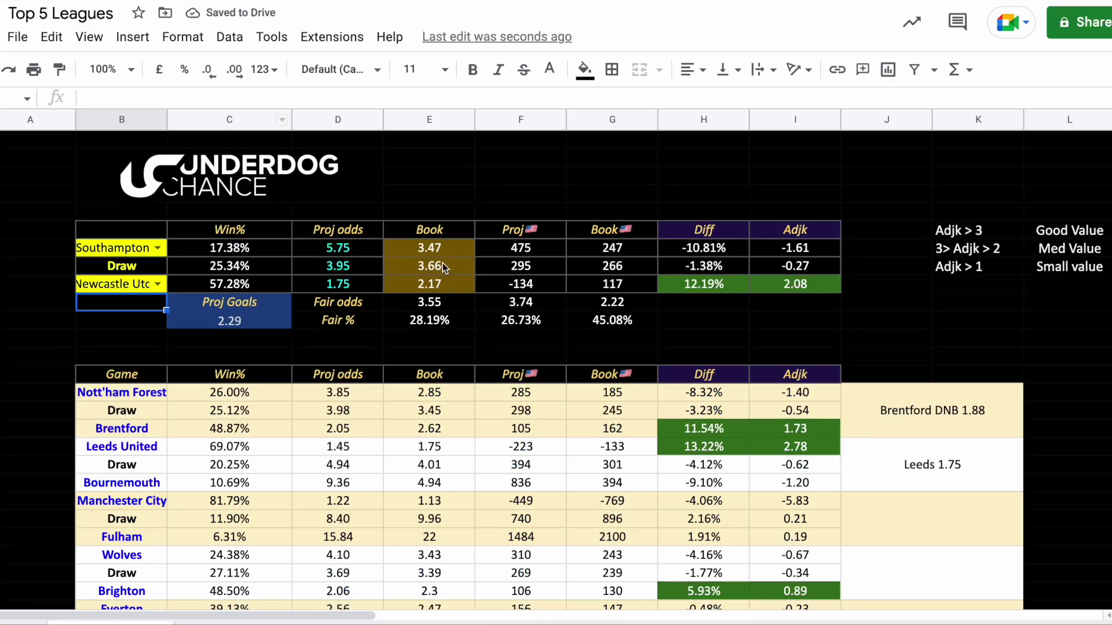
Enter Pinnacle's Book odds for Southampton versus Newcastle Utd: 4.05 home, 3.75 draw and 1.96 away.
click(440, 246)
text(4.05)
key(Return)
text(3.75)
key(Return)
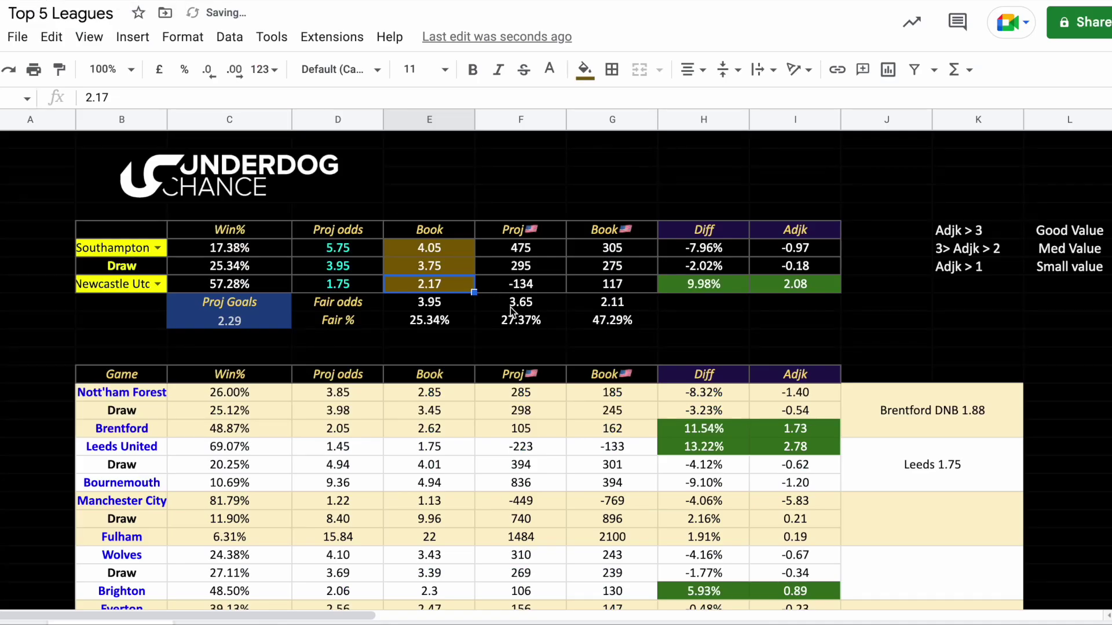
text(1.96)
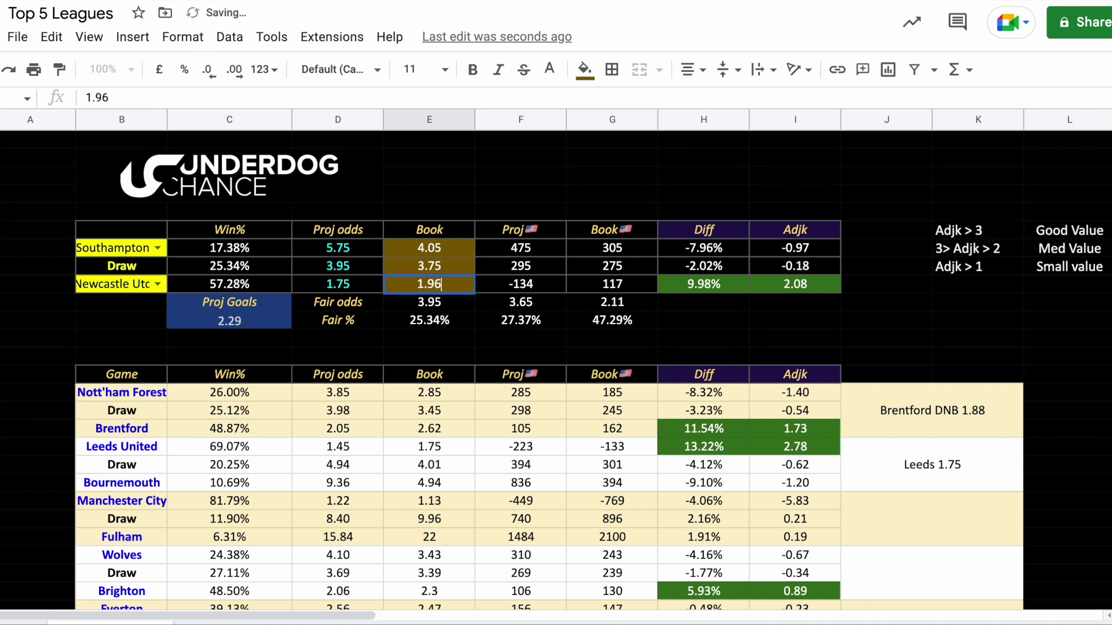
key(Return)
Copy the Southampton–Newcastle Utd calculator rows as values only into the Game table below the Manchester Utd row.
drag(119, 251, 794, 284)
right_click(716, 260)
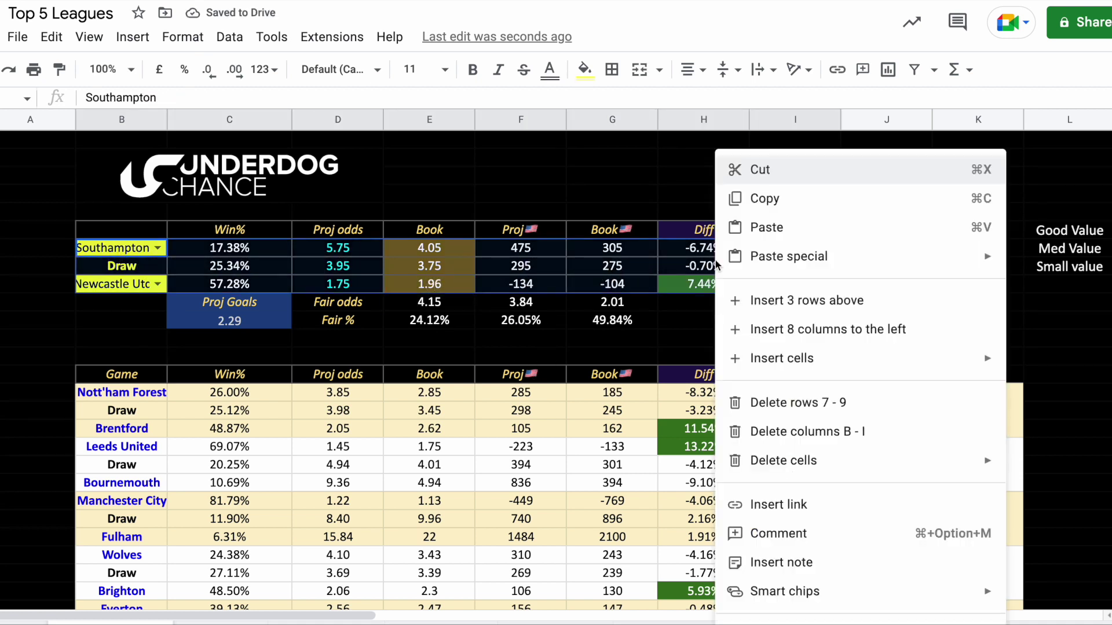
click(756, 202)
scroll(438, 282, down, 6)
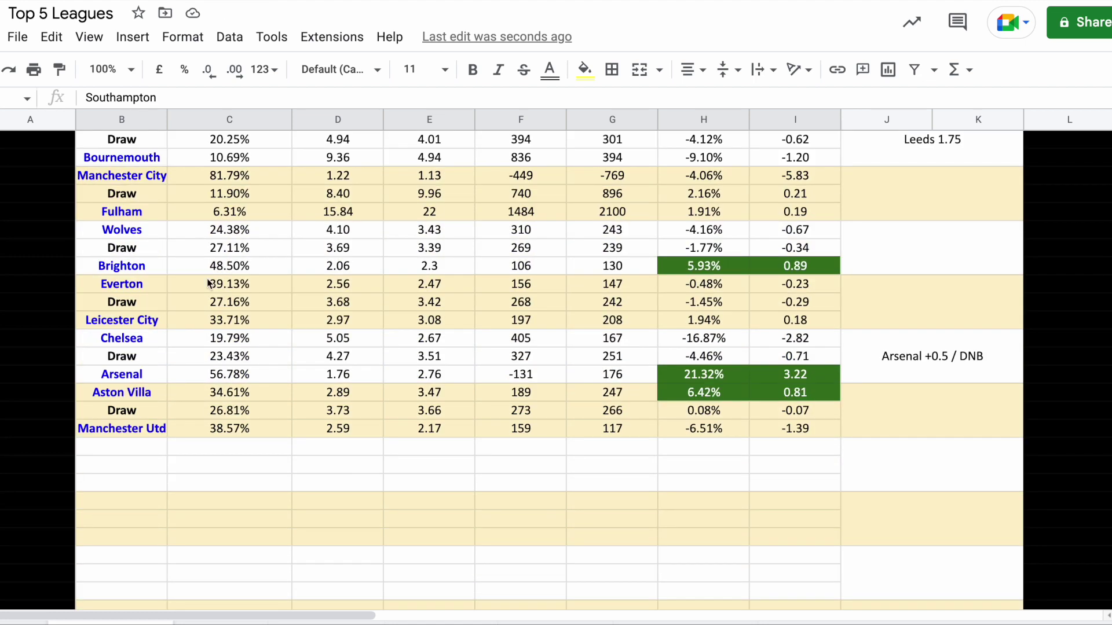
right_click(133, 452)
click(554, 297)
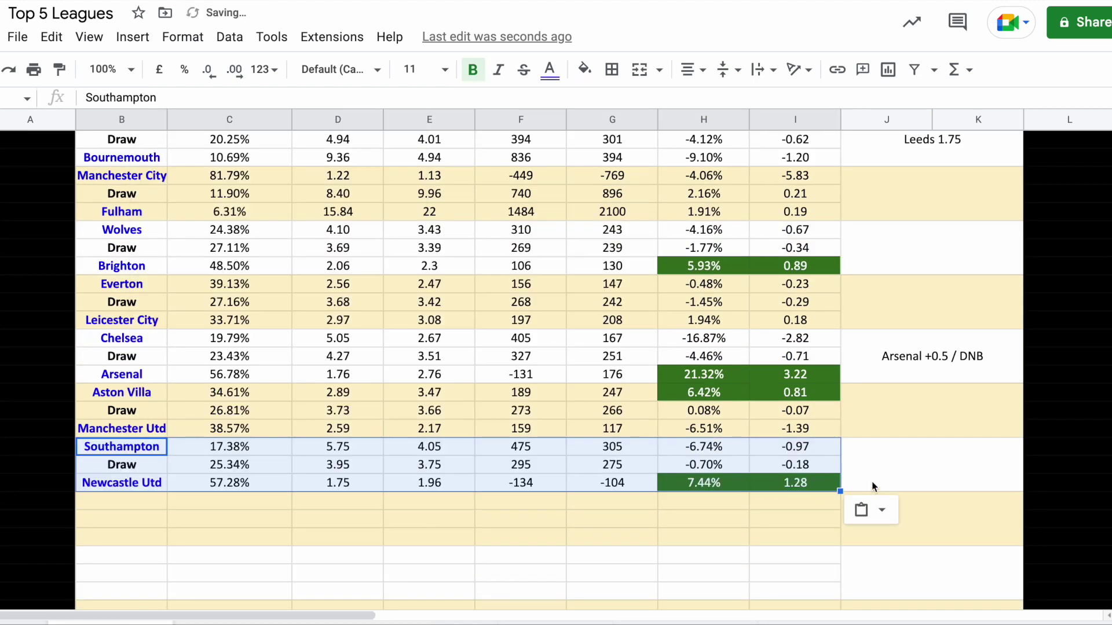
Record the pick "Newcastle" in the merged cell beside the Southampton–Newcastle Utd game.
click(842, 474)
text(Newcastle)
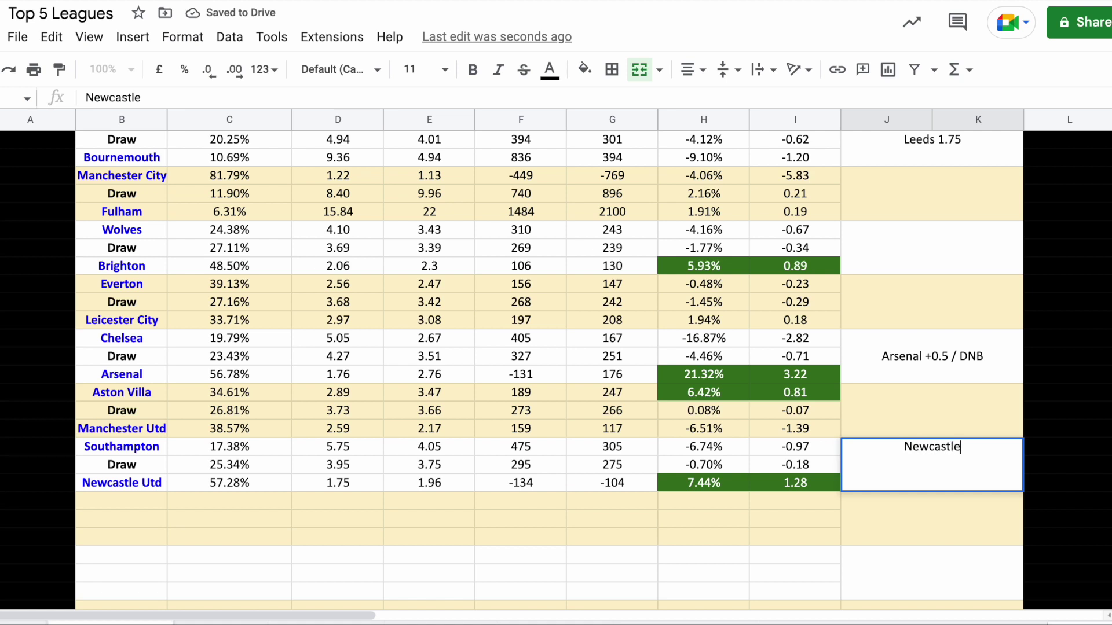
key(Return)
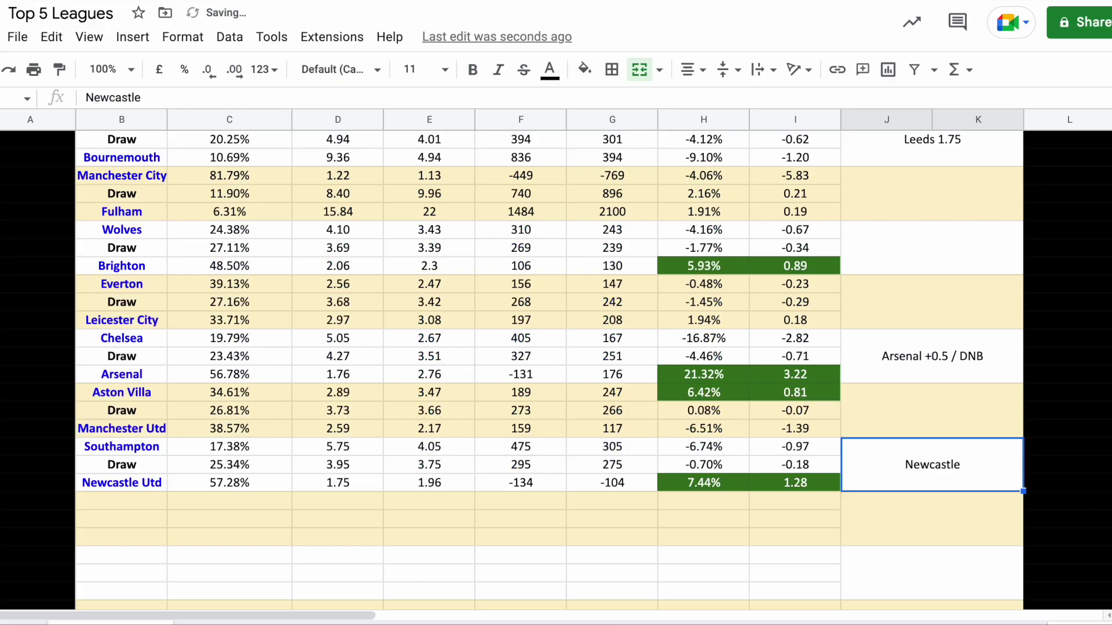
Change the calculator matchup to West Ham versus Crystal Palace.
scroll(521, 348, up, 10)
click(122, 230)
text(west)
key(Return)
key(Down)
text(cry)
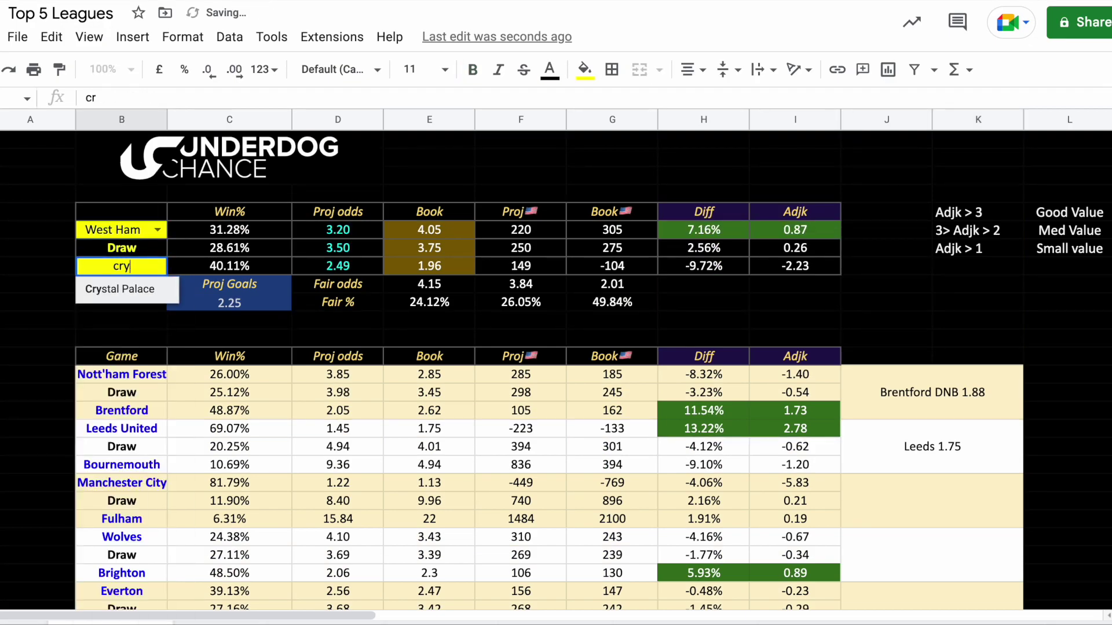
key(Return)
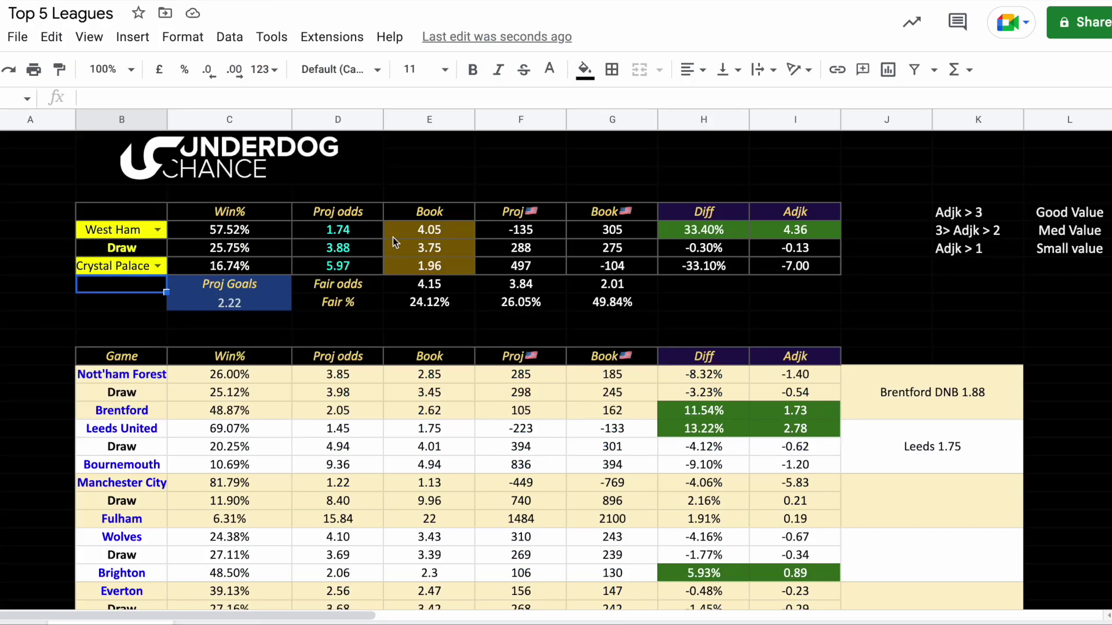
Enter Pinnacle's Book odds for West Ham versus Crystal Palace: 1.96 home, 3.55 draw and 4.32 away.
click(405, 231)
text(1.96)
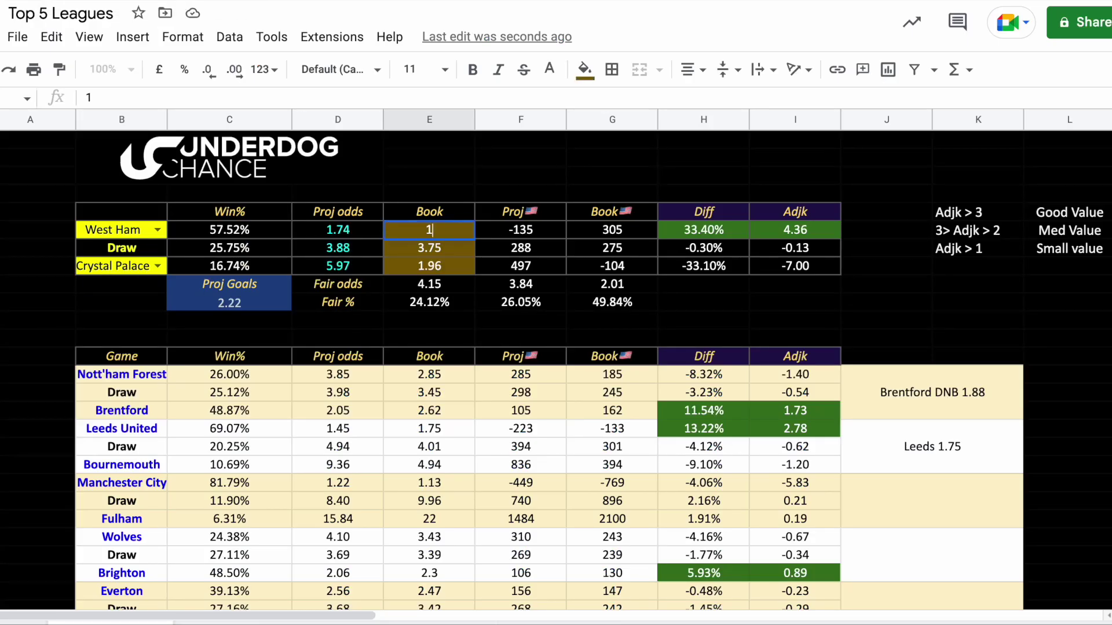
key(Return)
text(3.55)
key(Return)
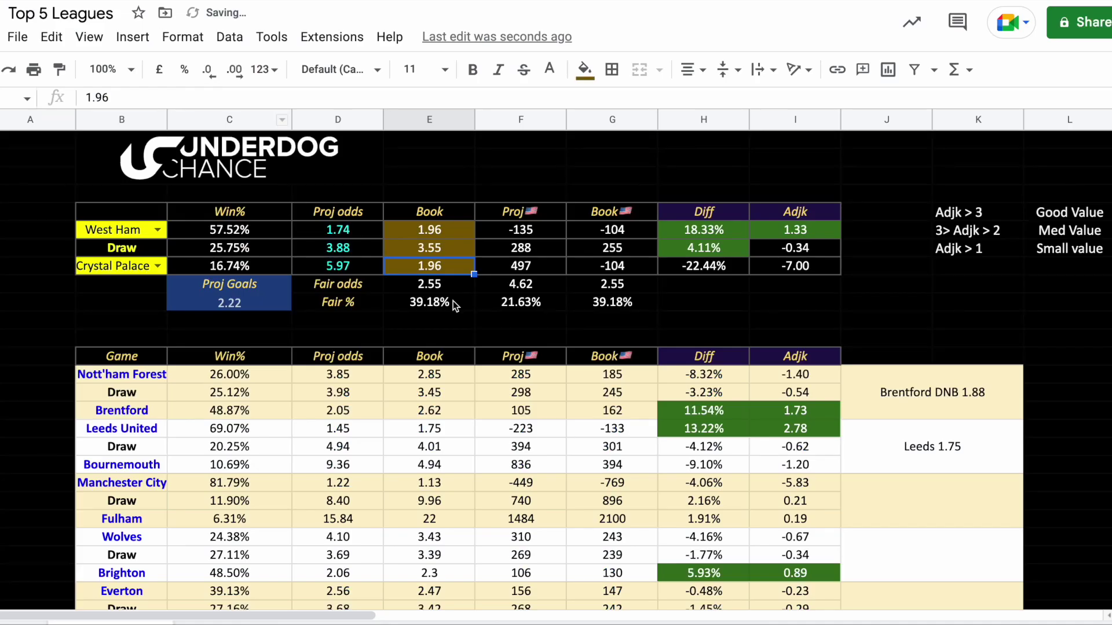
text(4.32)
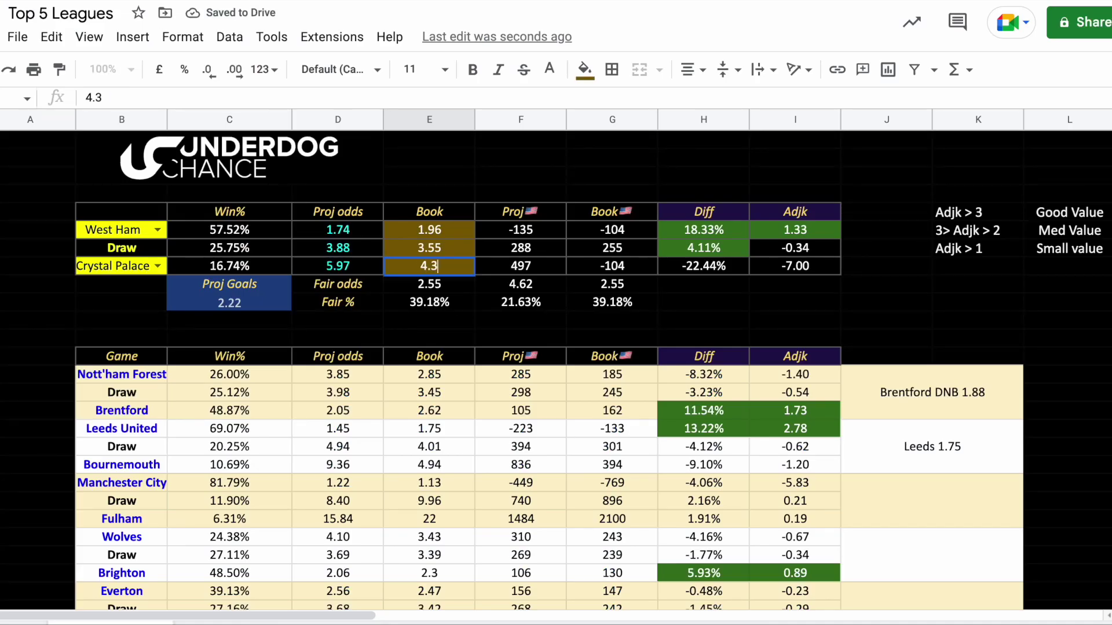
key(Return)
Copy the West Ham–Crystal Palace calculator rows as values only into the Game table below the Newcastle Utd row.
drag(142, 232, 766, 257)
right_click(766, 257)
click(811, 197)
scroll(290, 224, down, 5)
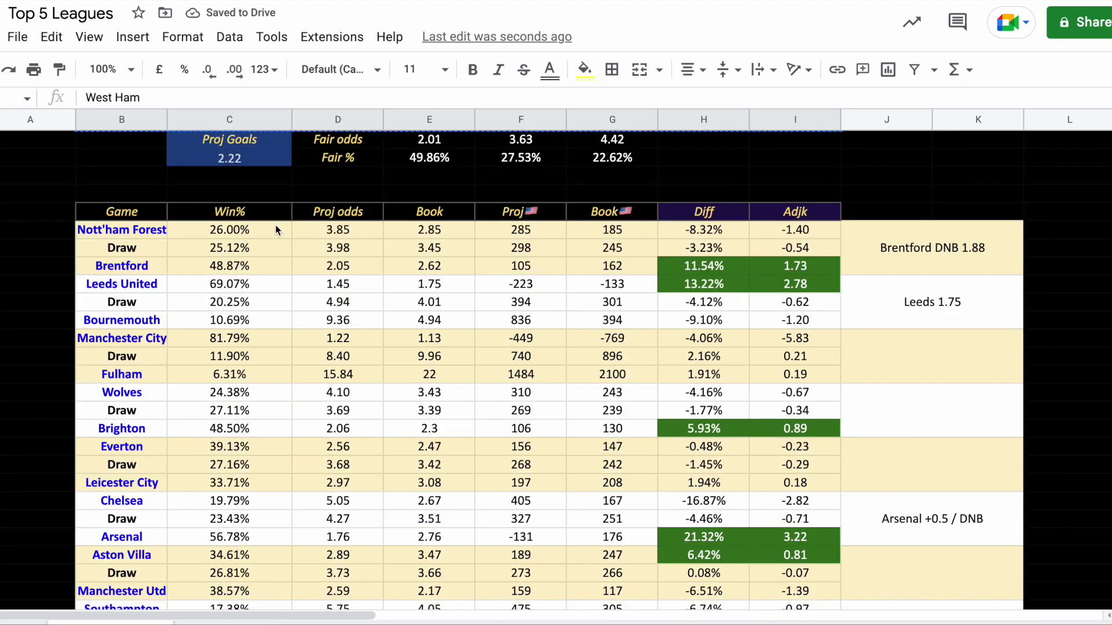
right_click(140, 527)
mouse_move(232, 157)
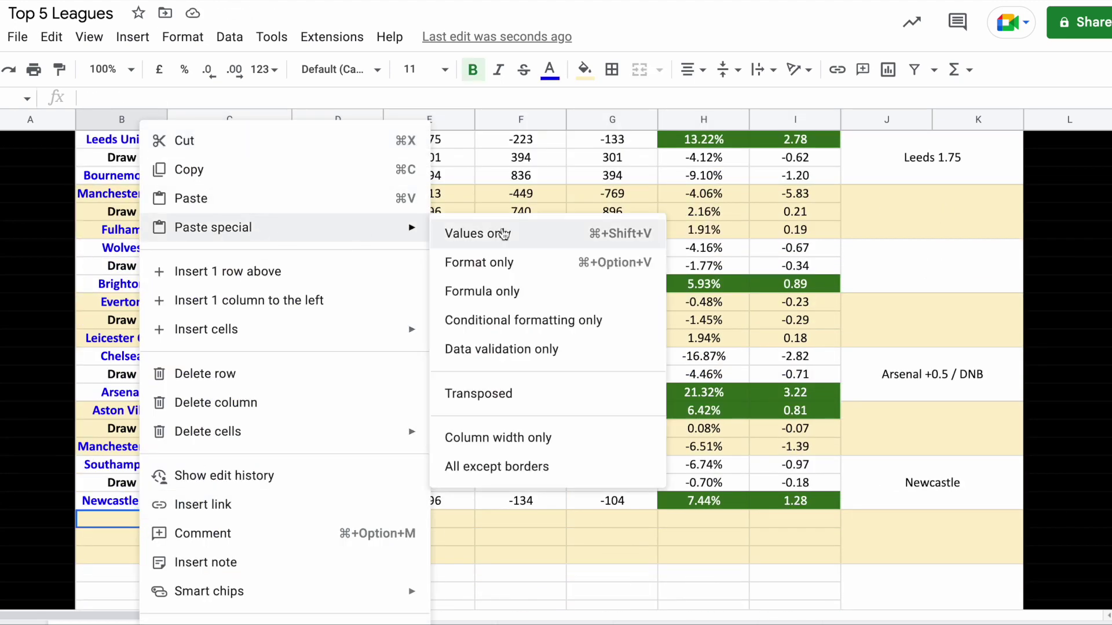
click(481, 231)
Look up the last Sunday fixture on the Pinnacle page and change the calculator matchup to Tottenham versus Liverpool.
key(ctrl+Tab)
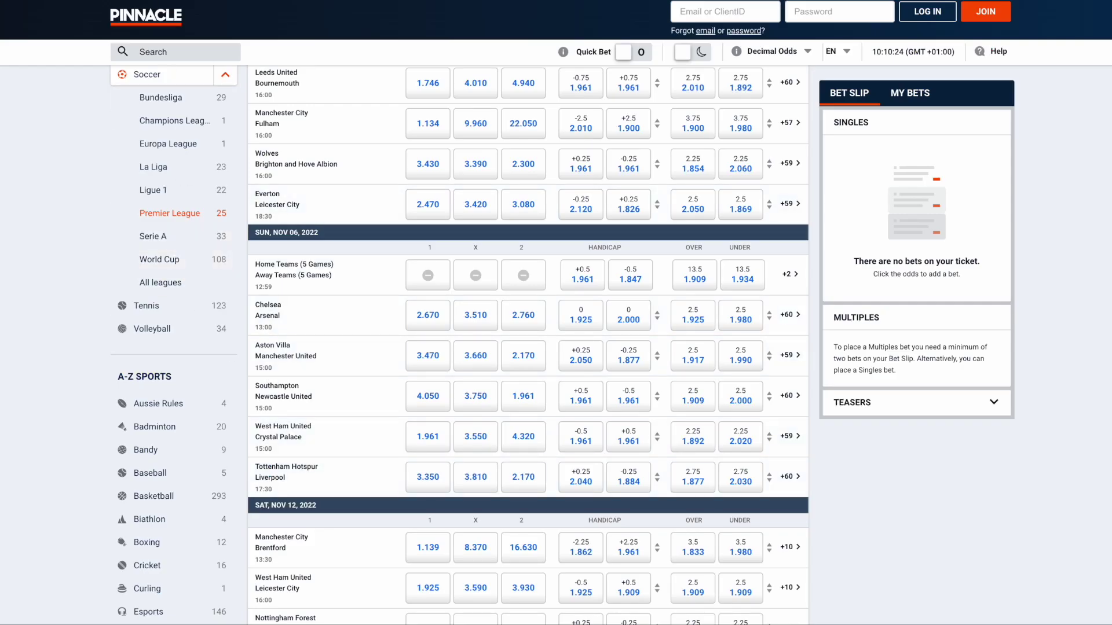
key(ctrl+shift+Tab)
scroll(193, 210, up, 5)
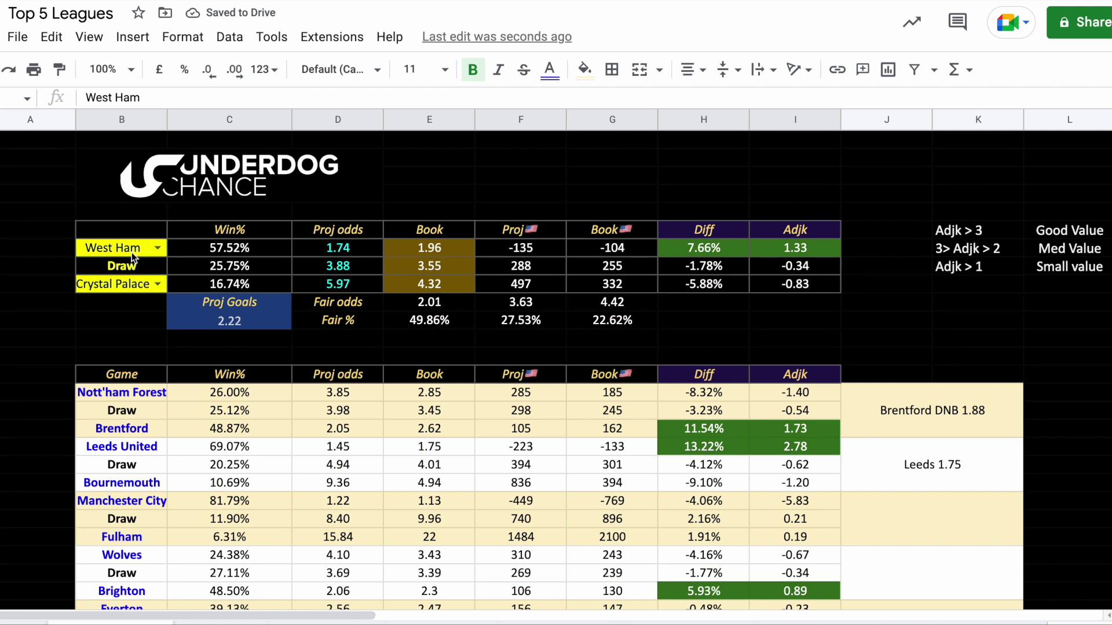
click(132, 253)
text(tot)
key(Return)
key(Down)
key(ctrl+Tab)
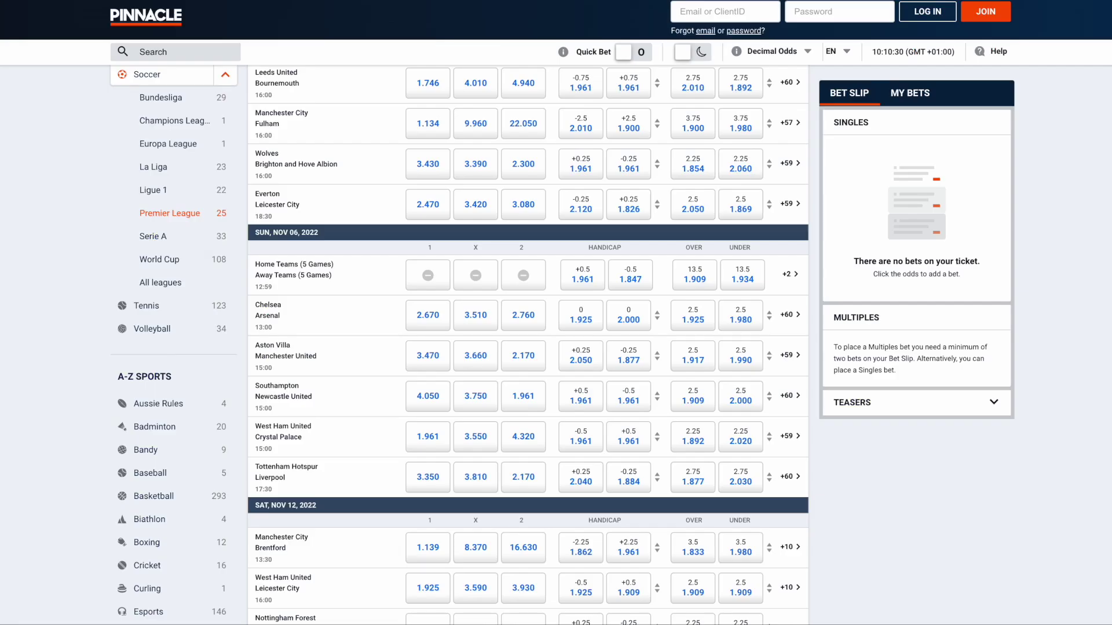
key(ctrl+shift+Tab)
text(liv)
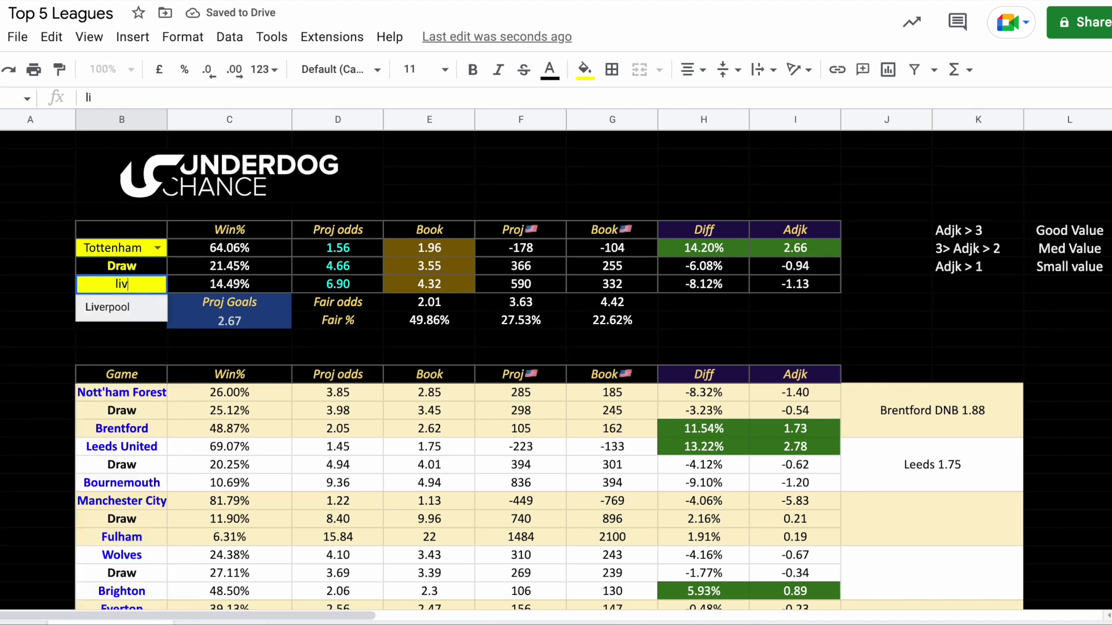
key(Return)
Look up Pinnacle's Tottenham–Liverpool odds and enter them as Book odds: 3.35 home, 3.81 draw and 2.17 away.
key(ctrl+Tab)
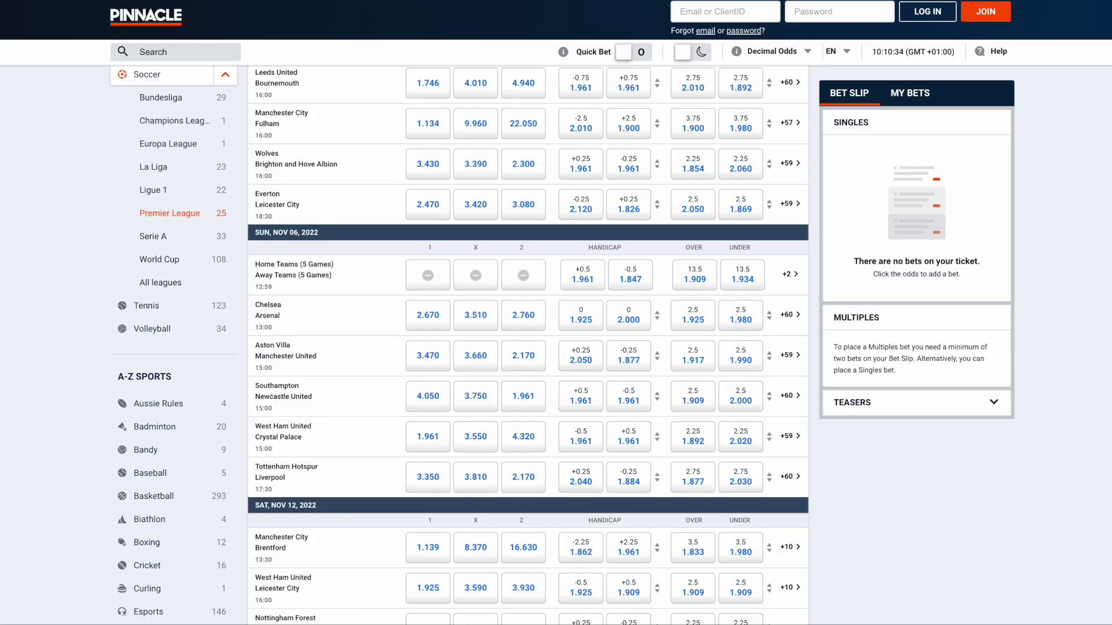
key(ctrl+shift+Tab)
click(429, 248)
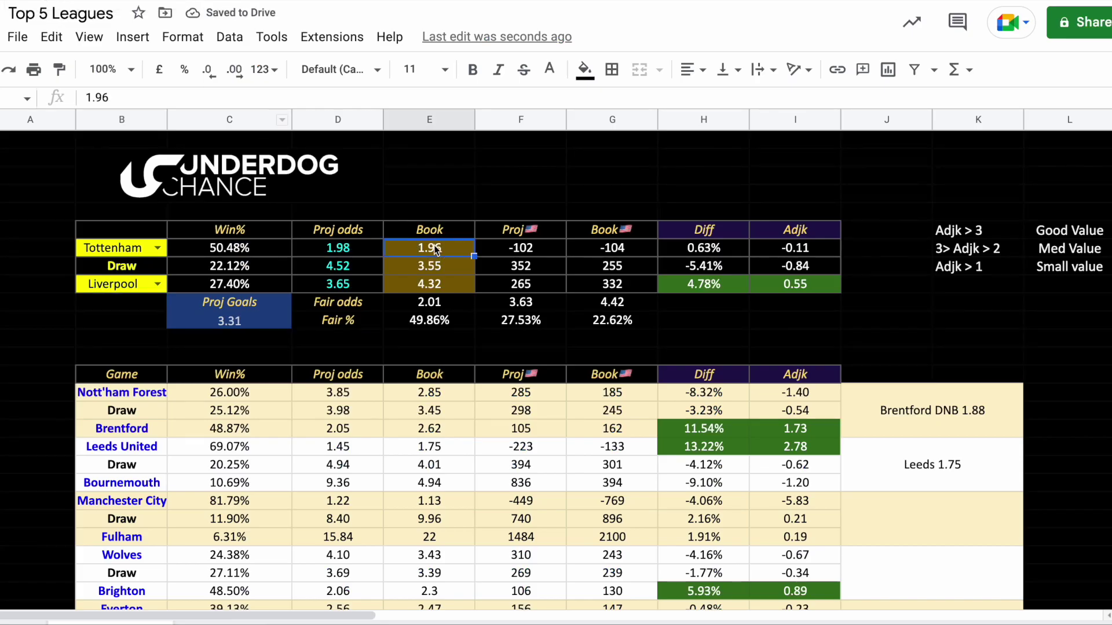
text(3.35)
key(Return)
text(3.81)
key(Return)
key(ctrl+Tab)
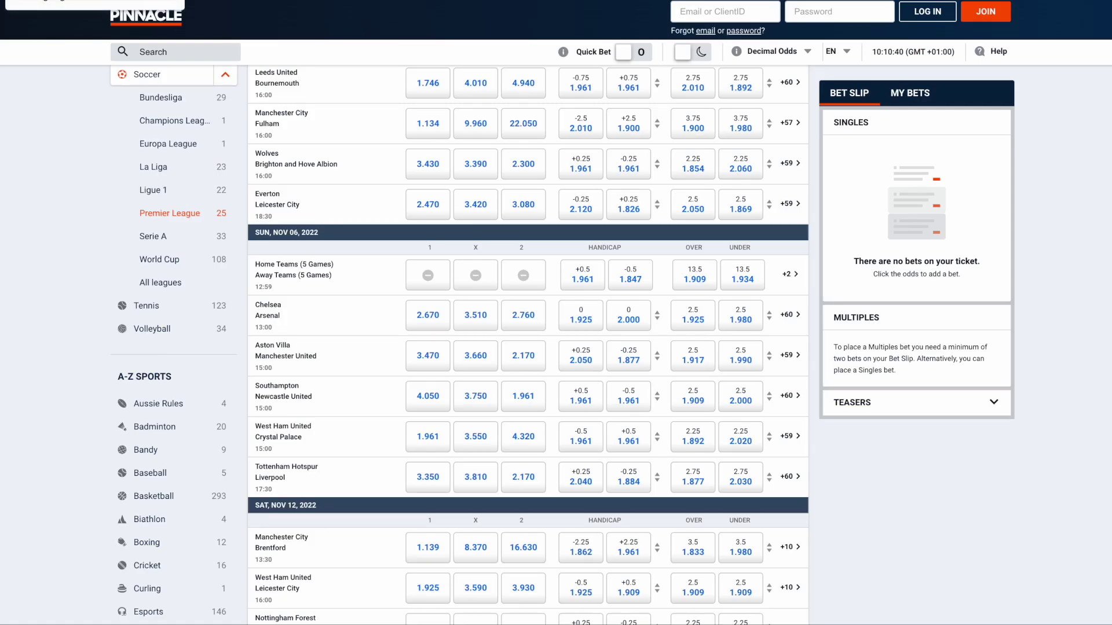
key(ctrl+shift+Tab)
text(2.17)
key(Return)
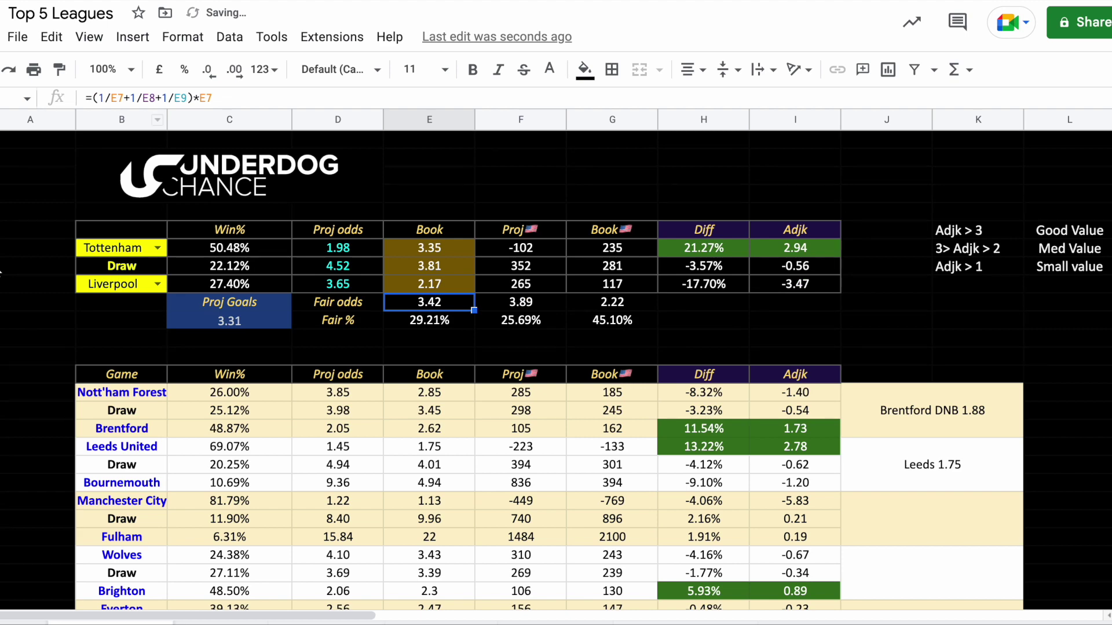
Copy the Tottenham–Liverpool calculator rows as values only into the Game table below the Crystal Palace row.
drag(113, 249, 760, 283)
right_click(760, 283)
click(773, 196)
scroll(375, 255, down, 10)
key(ctrl+v)
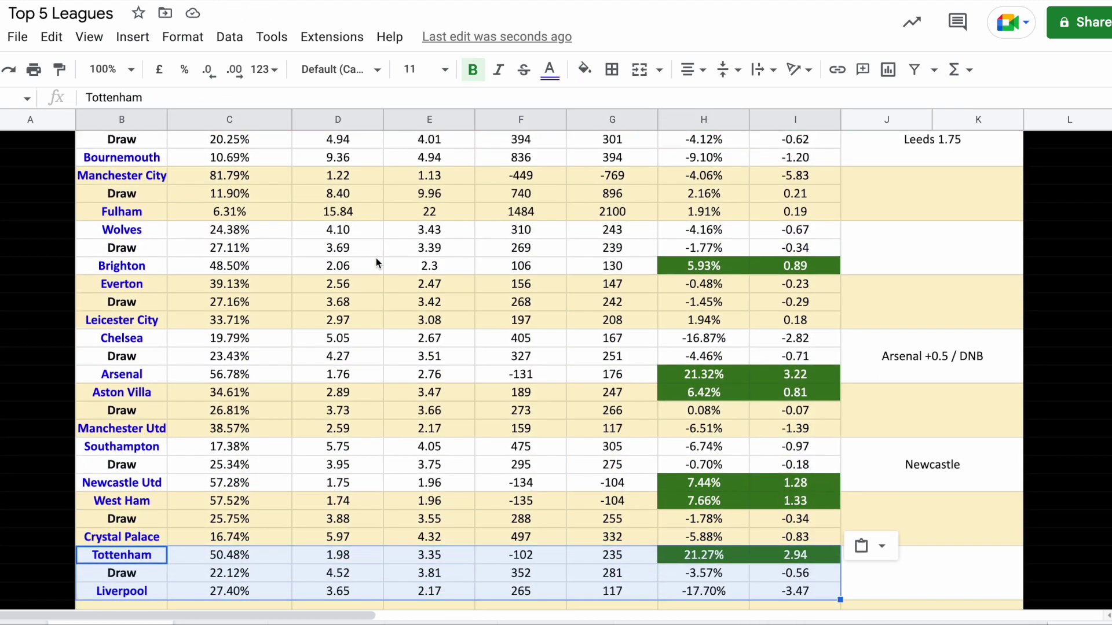
Enter the pick "Tottenham 3.35" in the notes cell beside the Tottenham–Liverpool rows.
click(926, 596)
text(Tottenham)
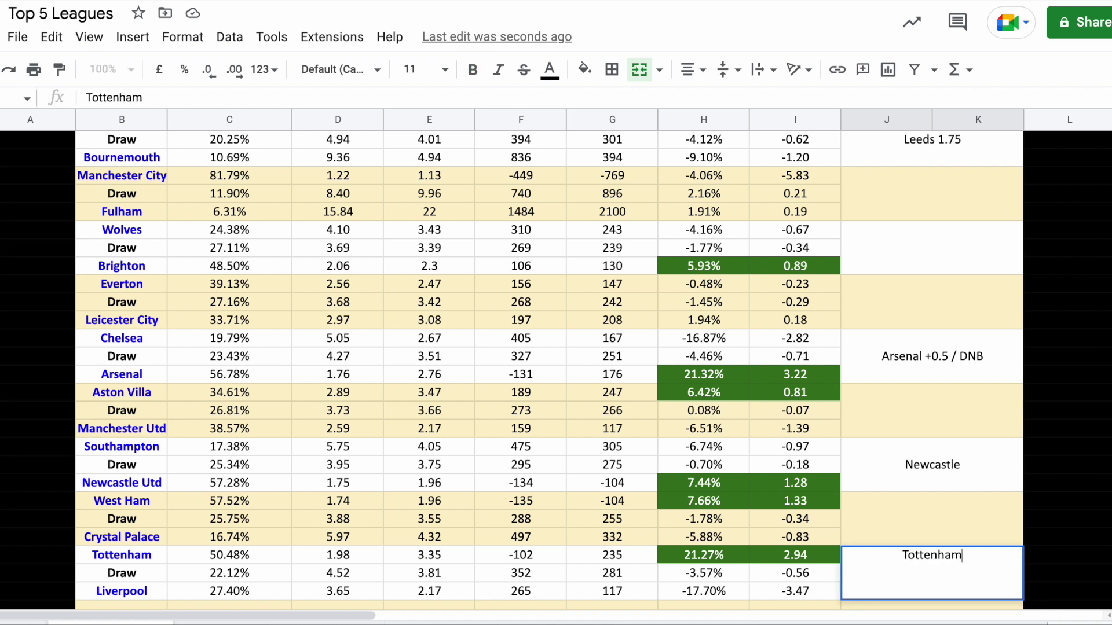
text( 3.35)
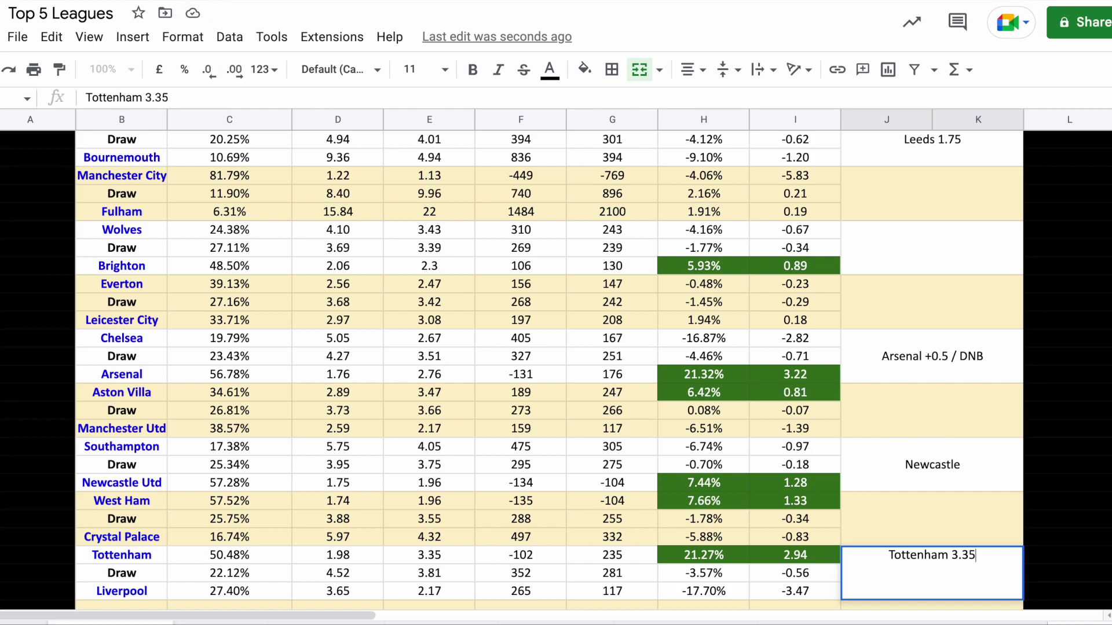
Look up Pinnacle's alternative handicap lines for Tottenham–Liverpool and change the pick to "Tottenham +0.5 1.75".
key(ctrl+Tab)
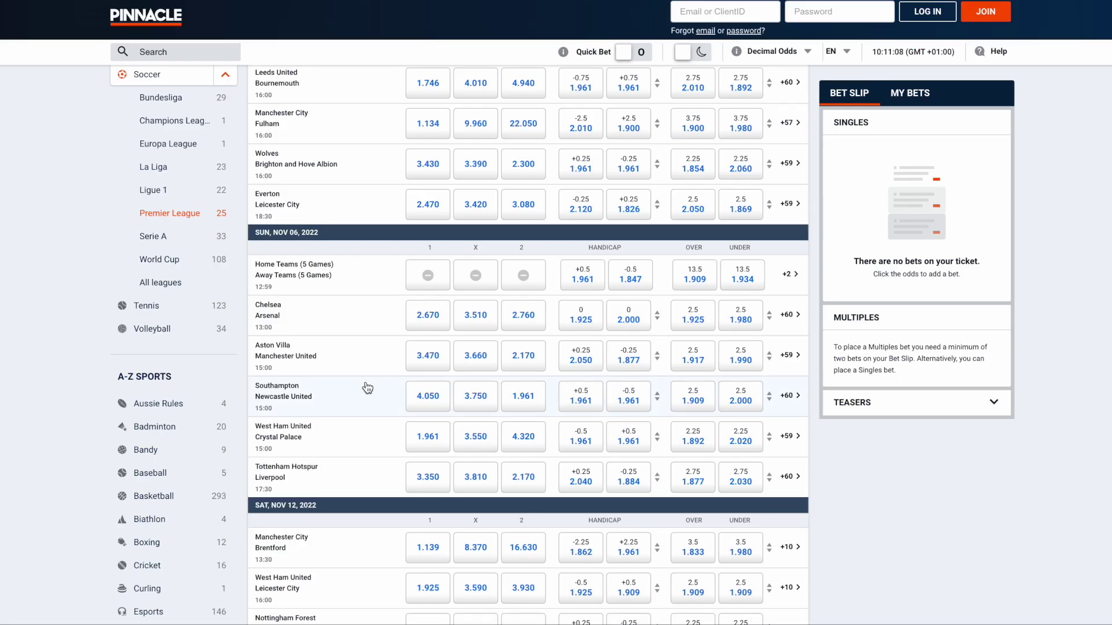
click(657, 477)
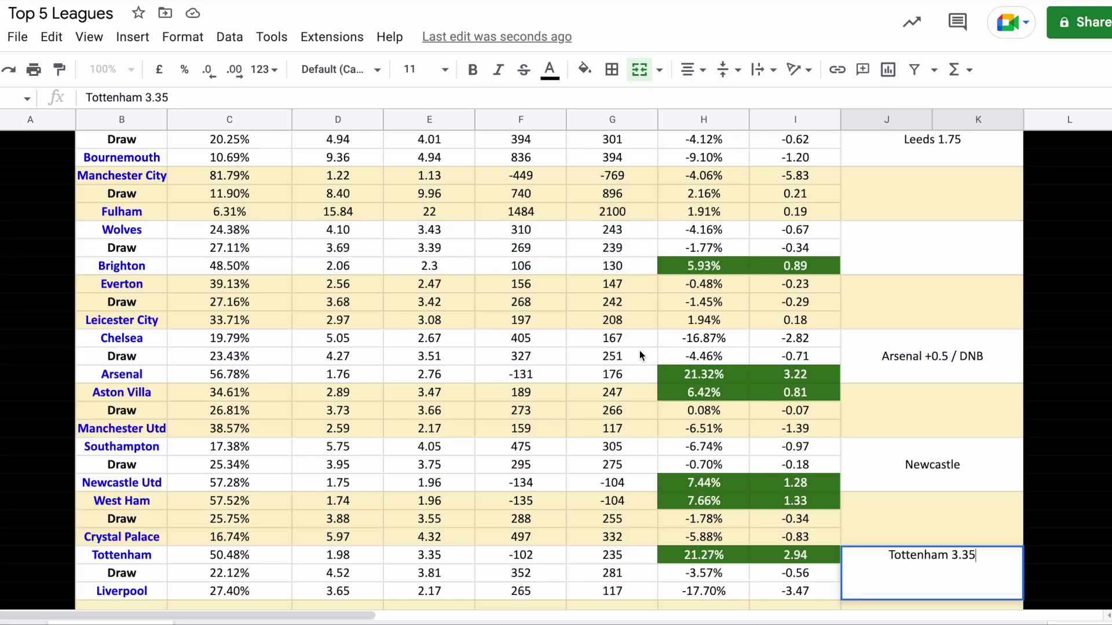
drag(976, 555, 954, 555)
text(+)
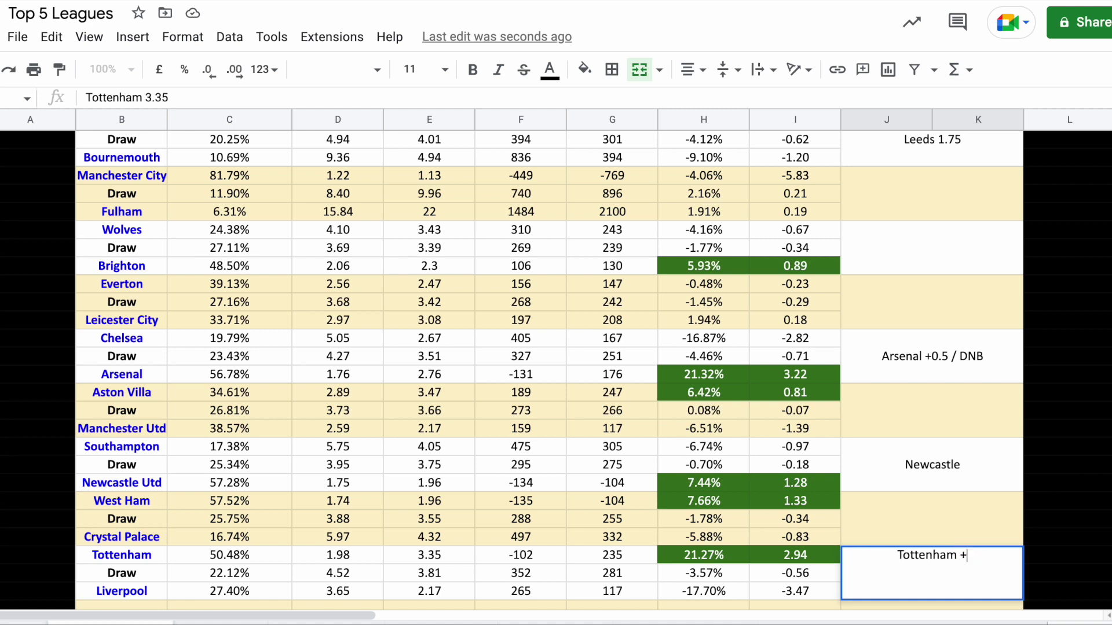
text(0.5 1.75)
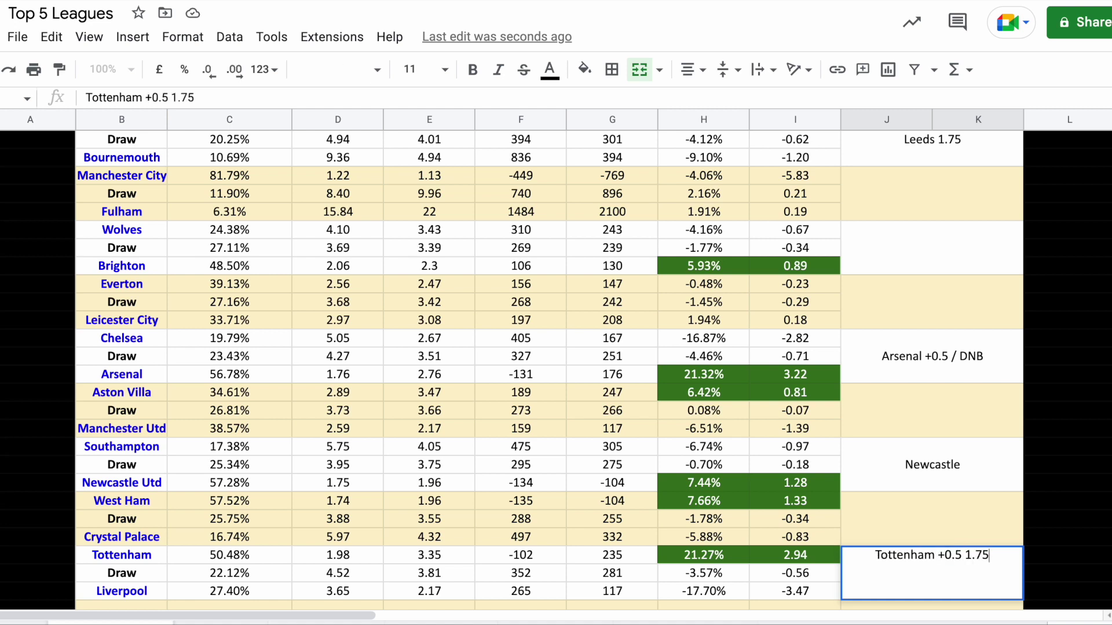
key(Return)
Recheck Pinnacle's price for Tottenham on the +0.5 handicap and correct the pick to "Tottenham +0.5 1.78".
key(alt+Tab)
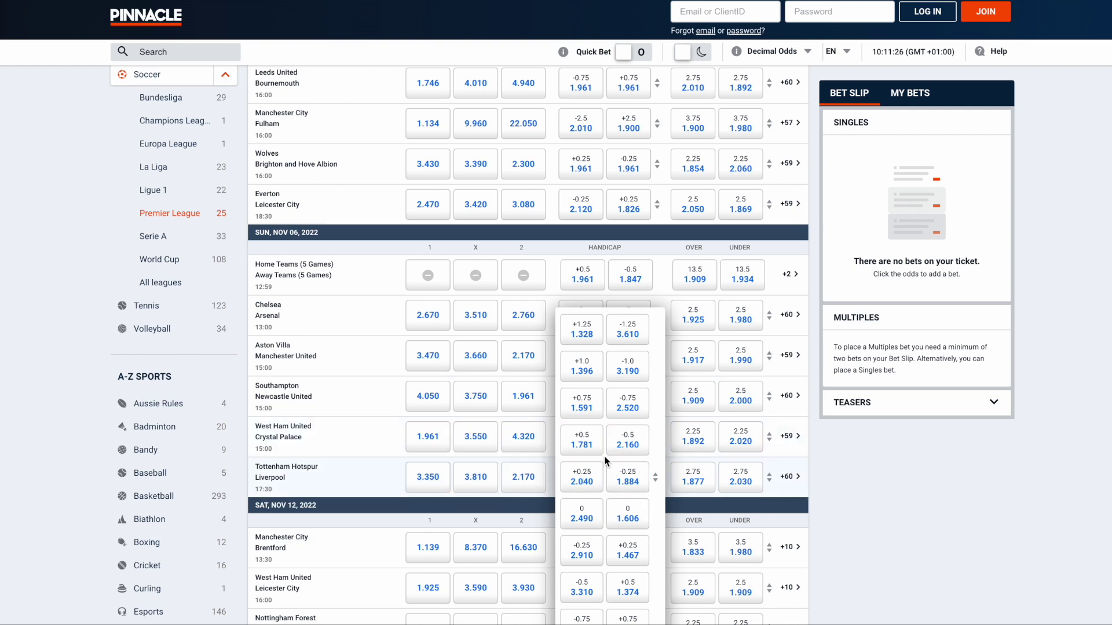
click(657, 478)
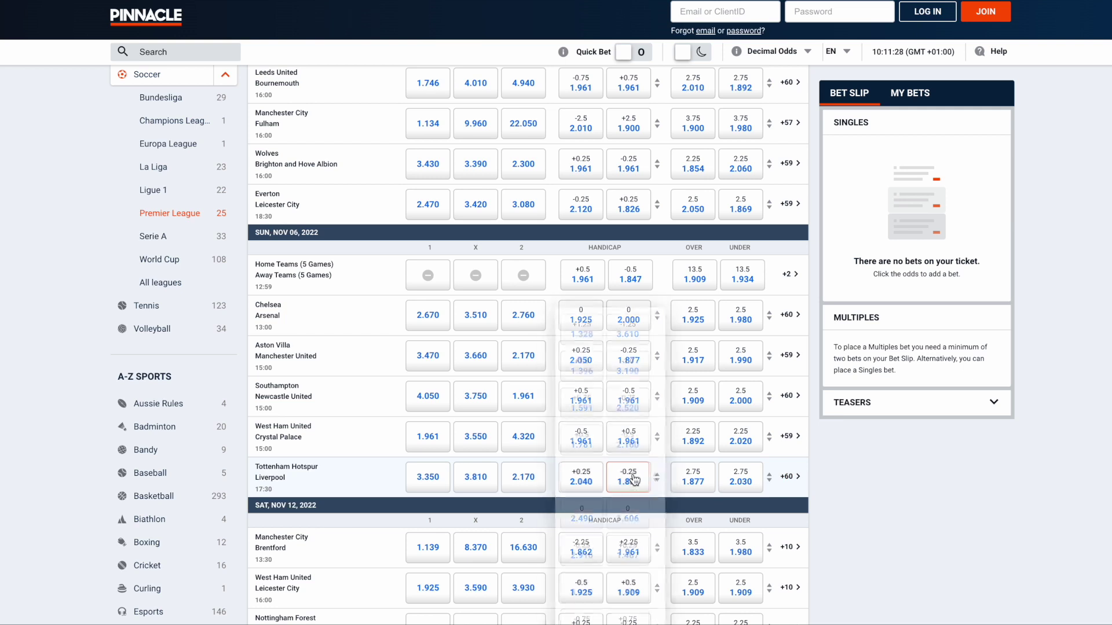
click(657, 478)
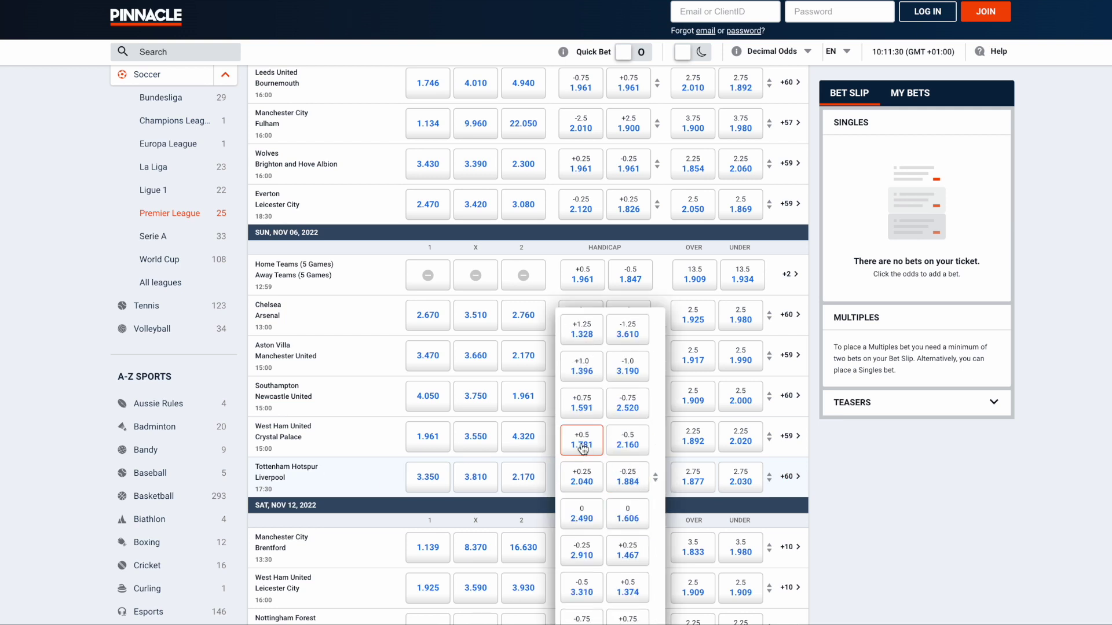
click(831, 477)
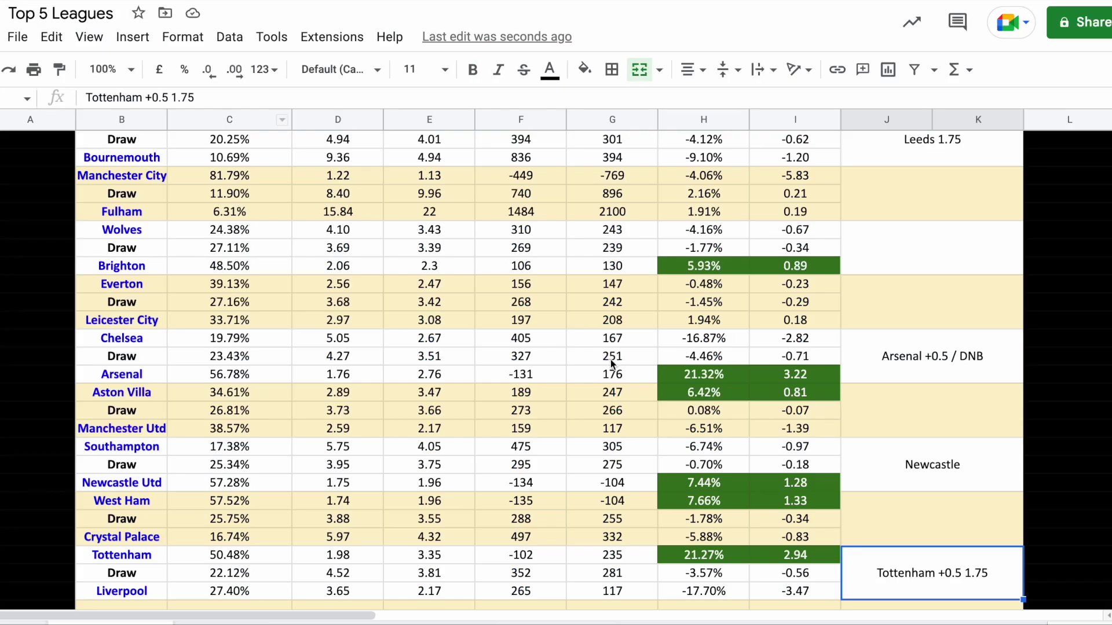
double_click(988, 575)
key(BackSpace)
text(8)
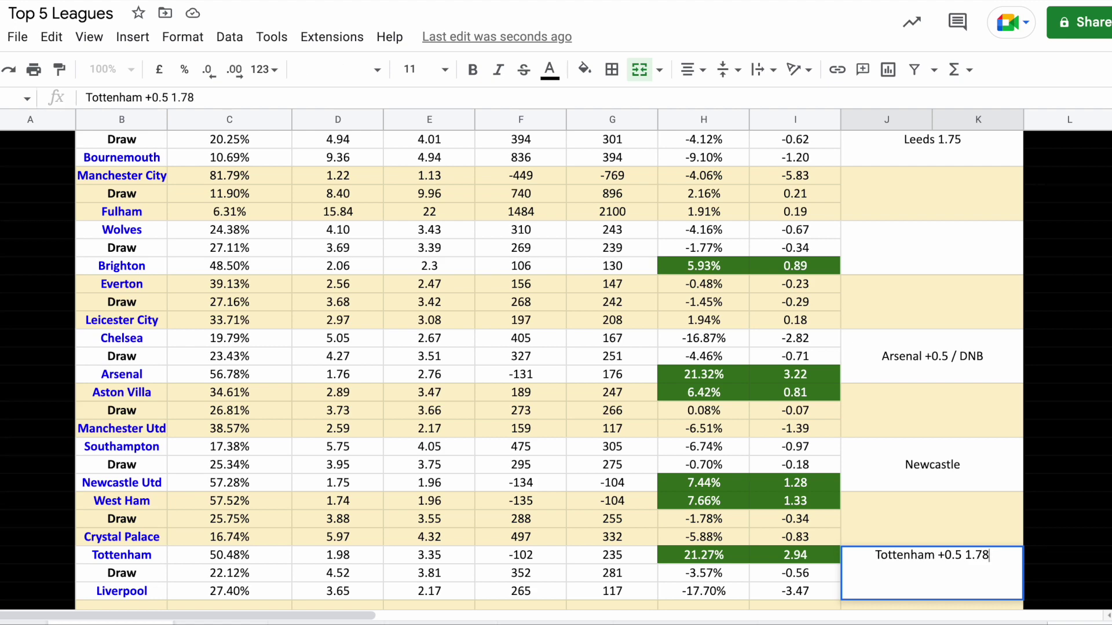
key(Return)
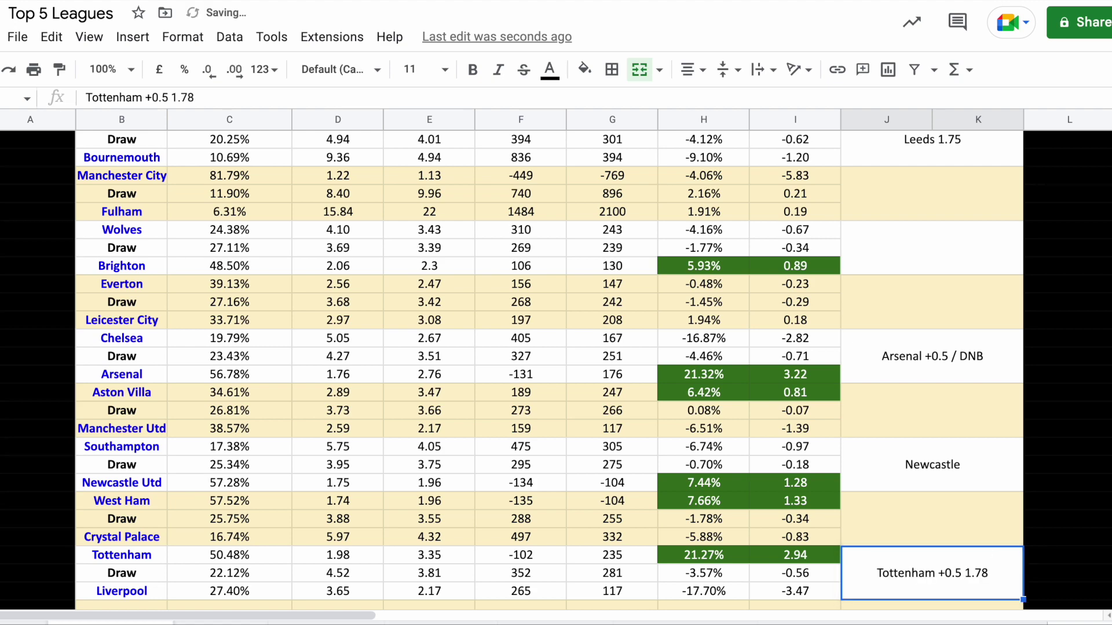
Change the pick beside the Chelsea–Arsenal rows to "Arsenal DNB 2.00".
scroll(749, 405, up, 2)
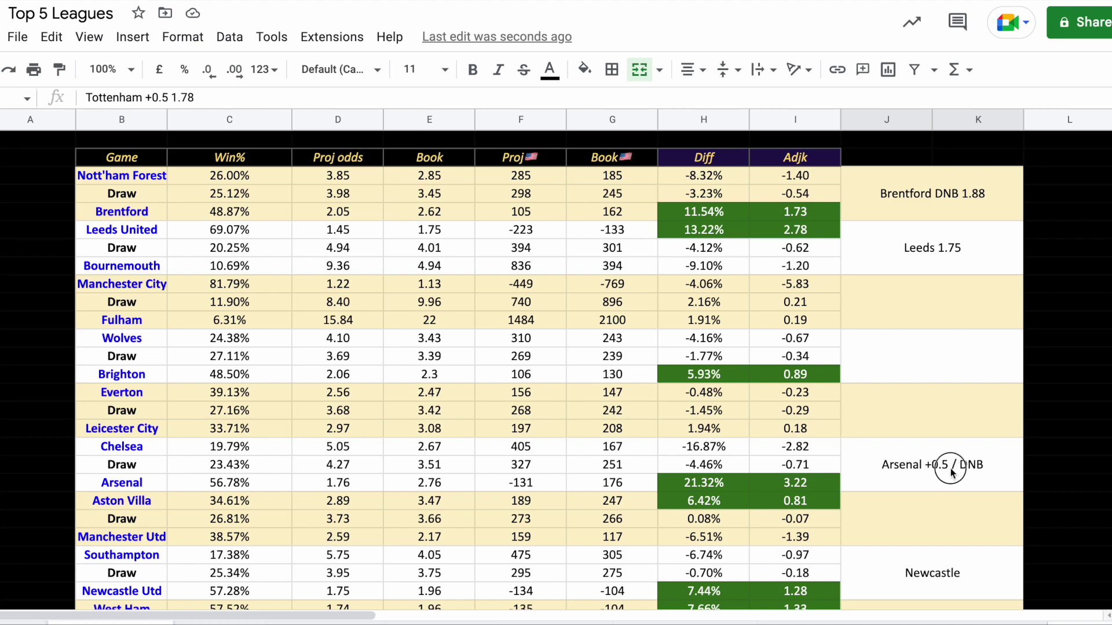
click(952, 472)
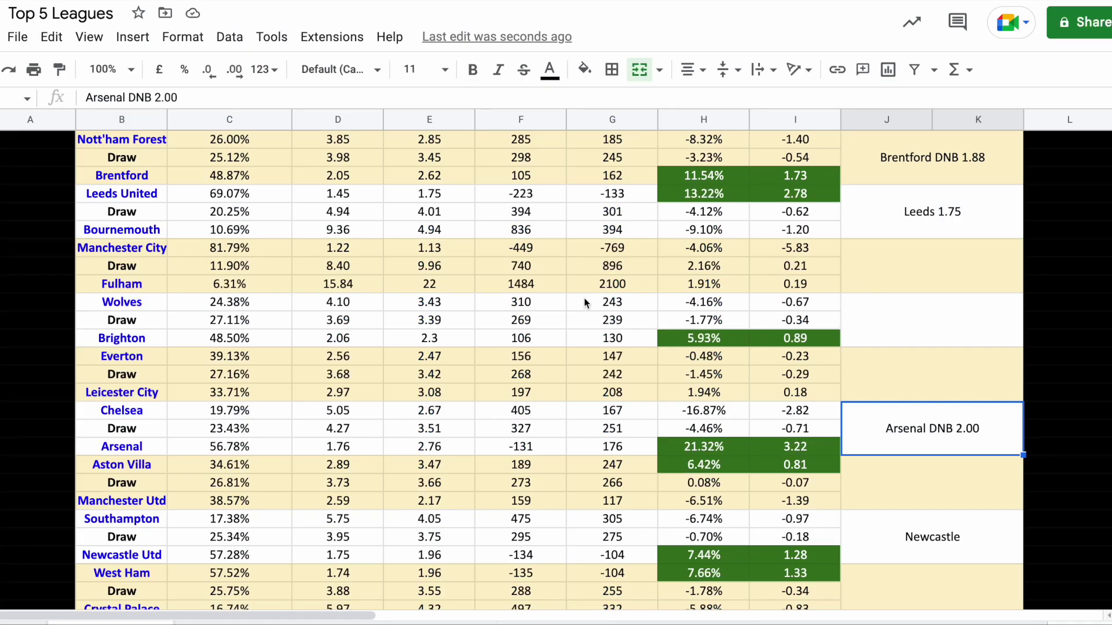
double_click(966, 529)
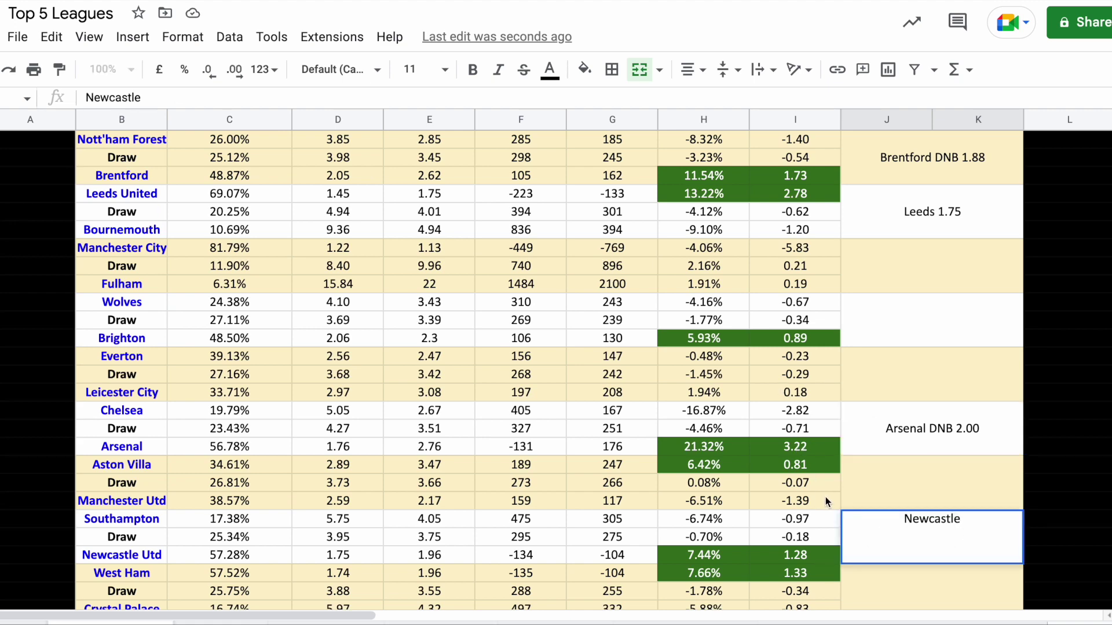
scroll(662, 434, down, 2)
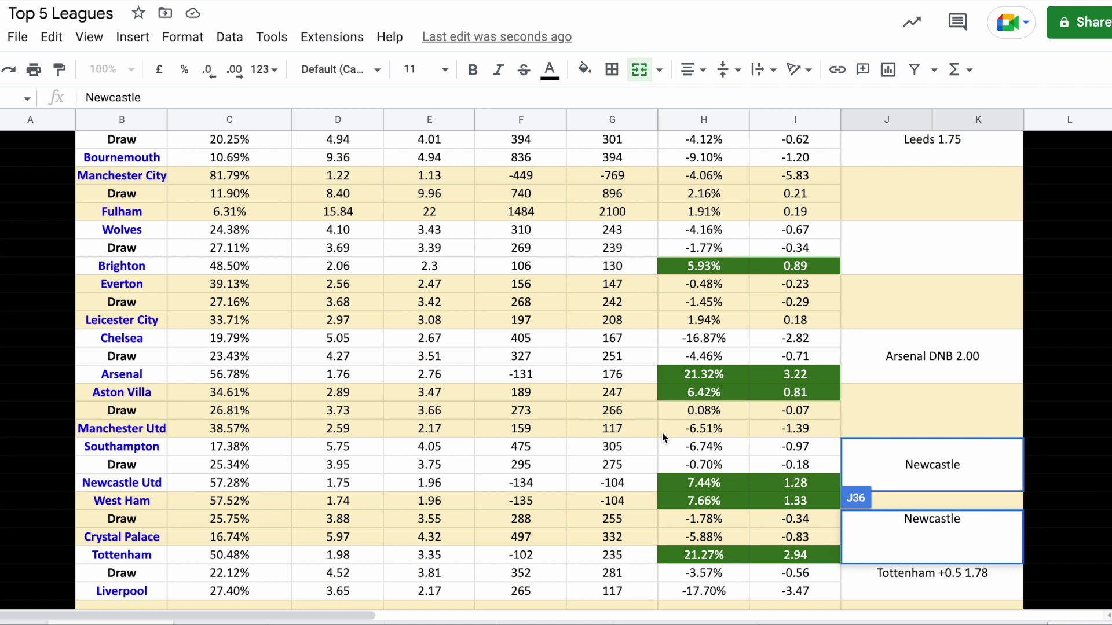
click(662, 432)
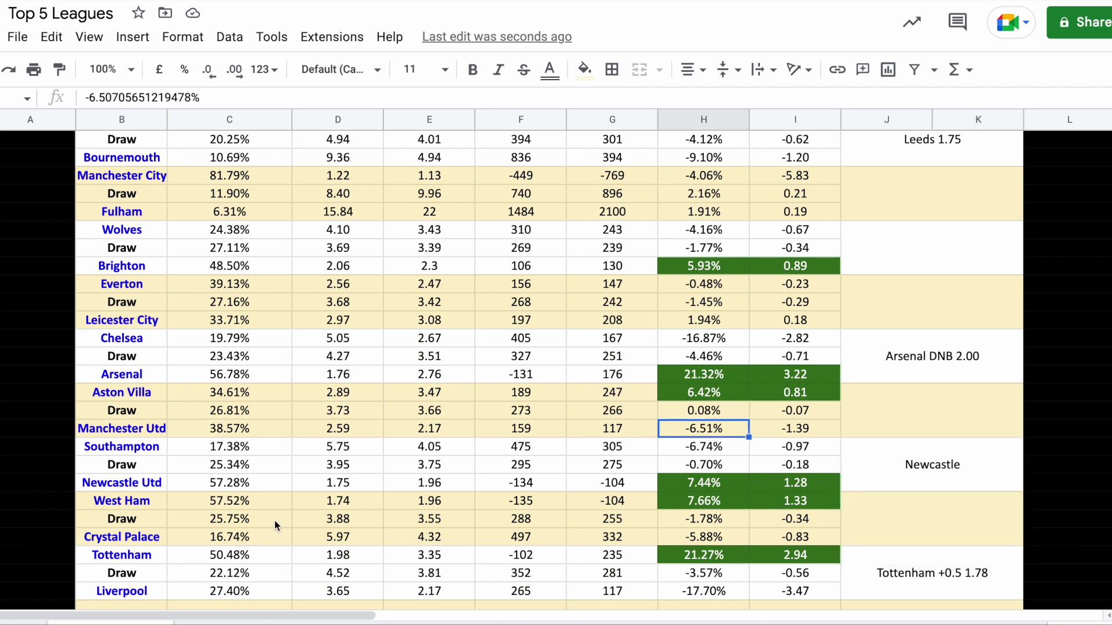
Enter the pick "West Ham" in the notes cell beside the West Ham–Crystal Palace rows.
click(920, 519)
text(Weste)
key(BackSpace)
text(Ham)
click(915, 508)
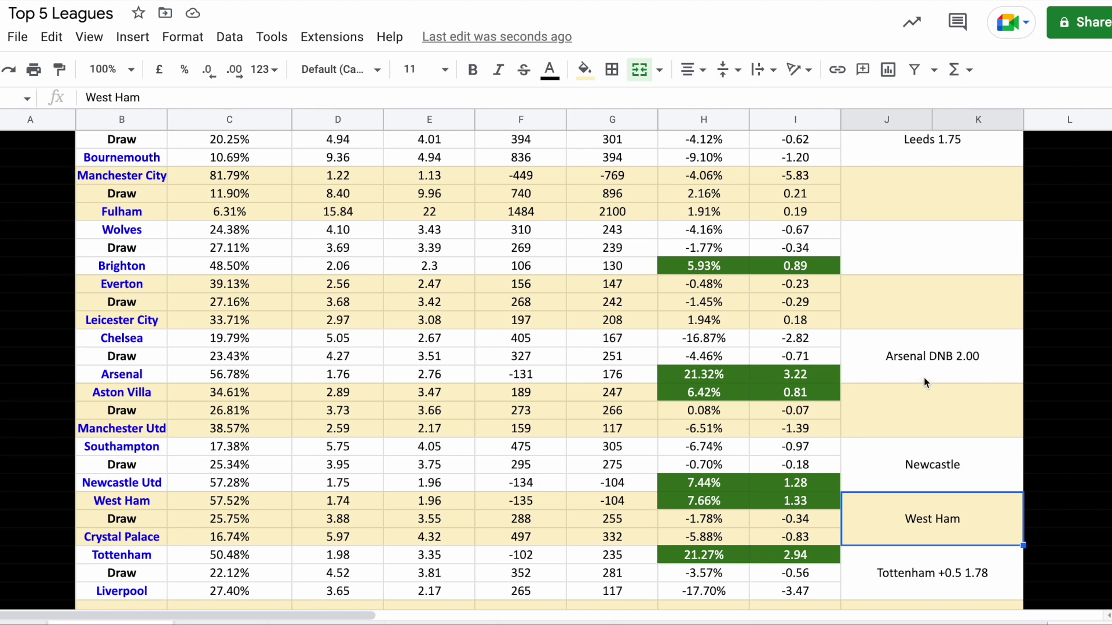
scroll(804, 308, up, 3)
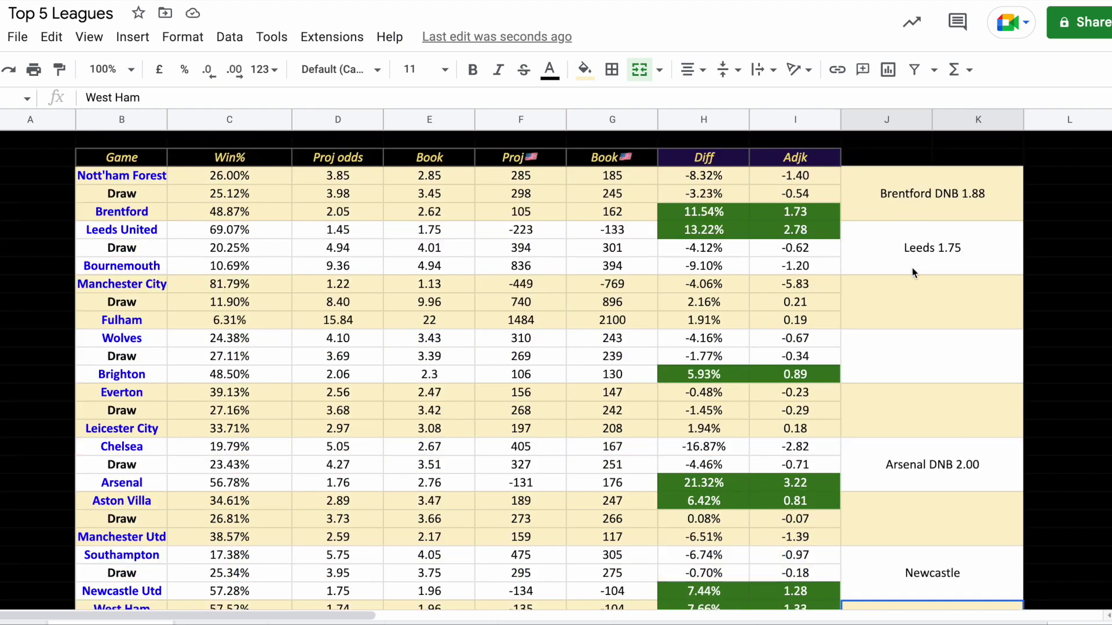